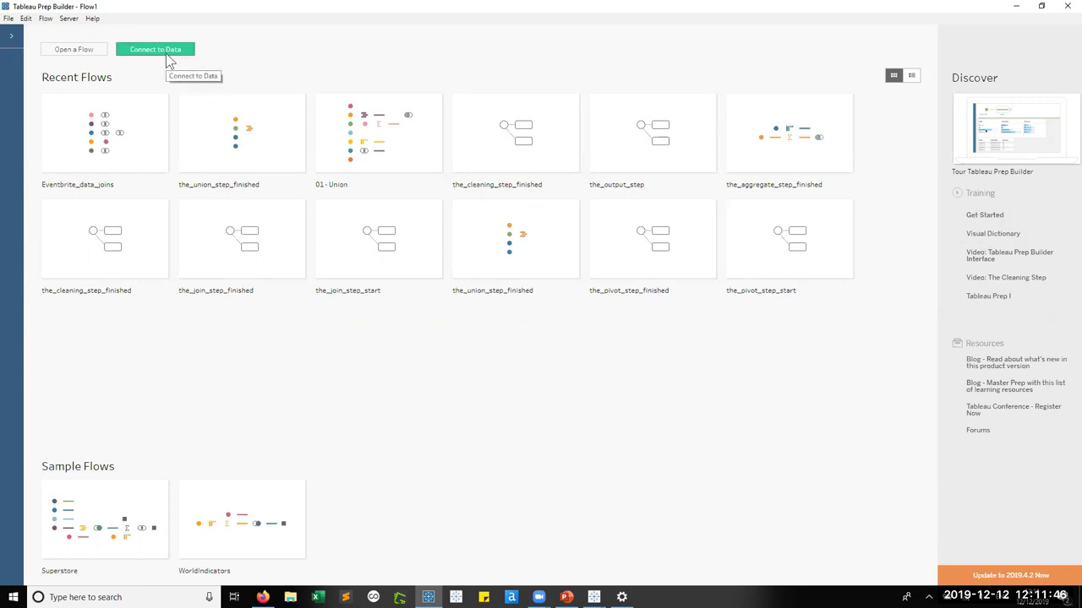
Expand the connections pane and open the list of available data connectors.
{"action": "left_click", "coordinate": [13, 38]}
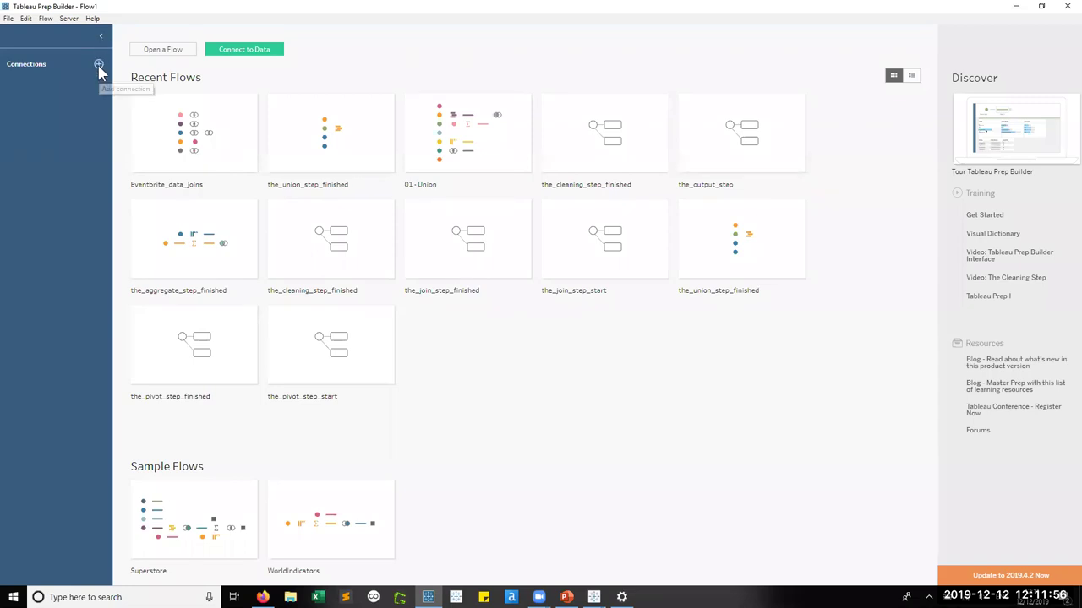
{"action": "left_click", "coordinate": [98, 65]}
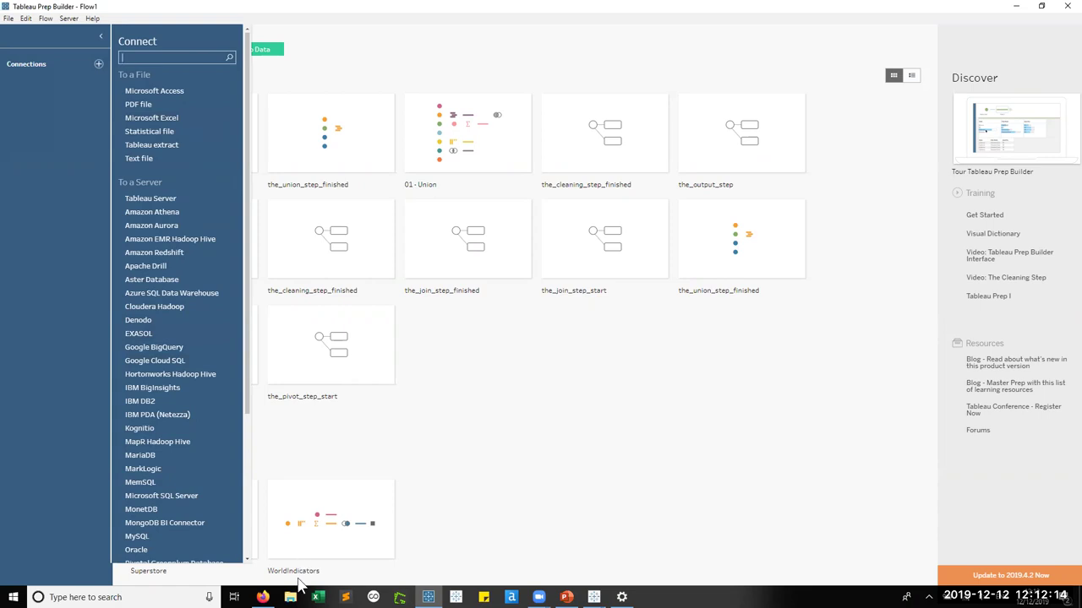
Switch to the browser, view the files in the 01 - Union Datasets folder, and return to Tableau Prep Builder.
{"action": "mouse_move", "coordinate": [263, 597]}
{"action": "left_click", "coordinate": [262, 545]}
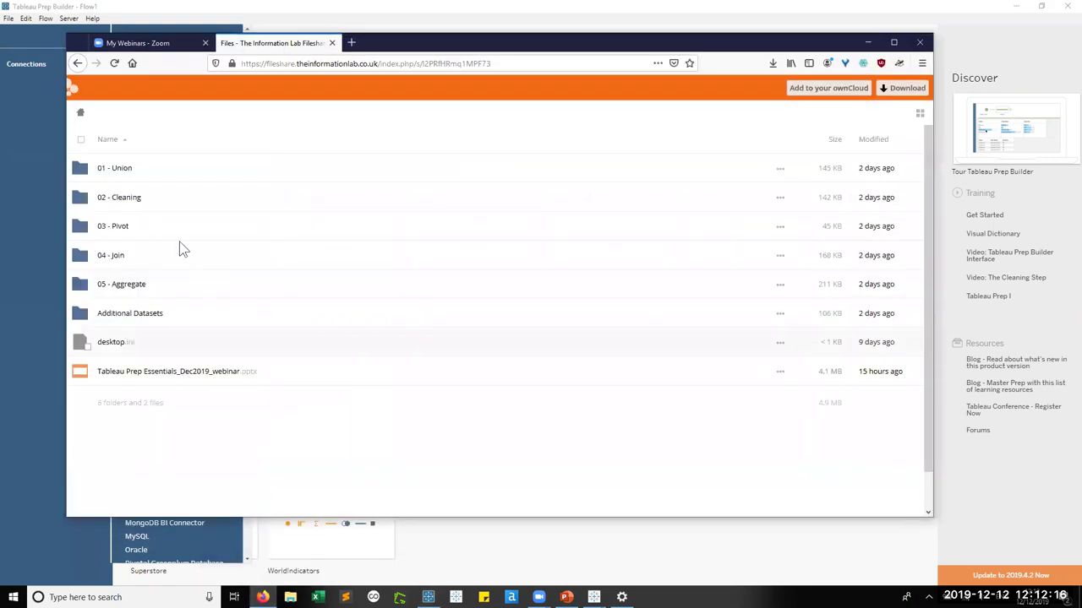
{"action": "left_click", "coordinate": [119, 168]}
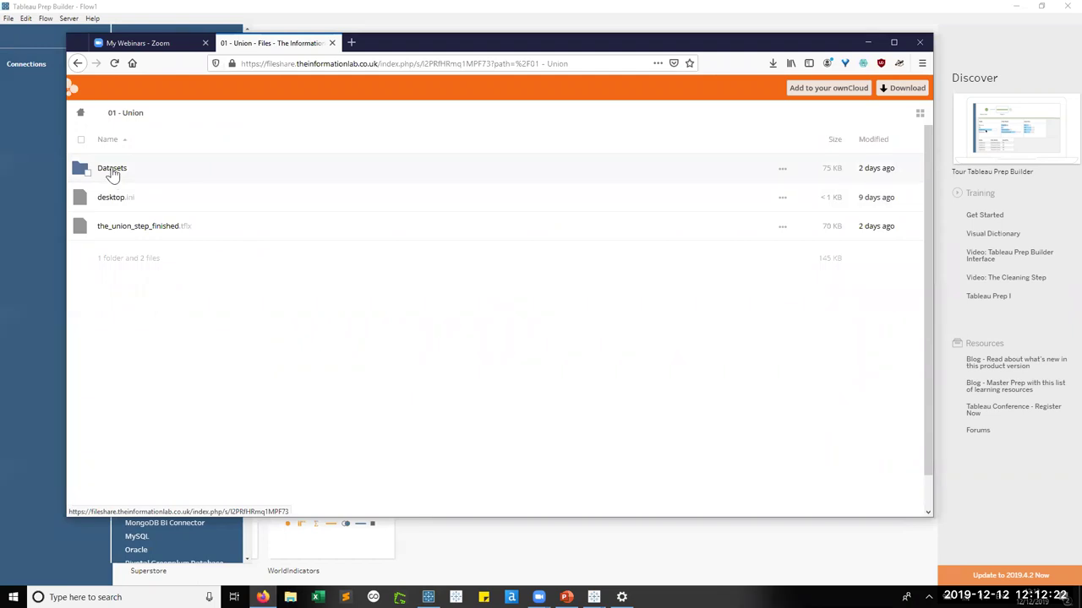
{"action": "left_click", "coordinate": [117, 173]}
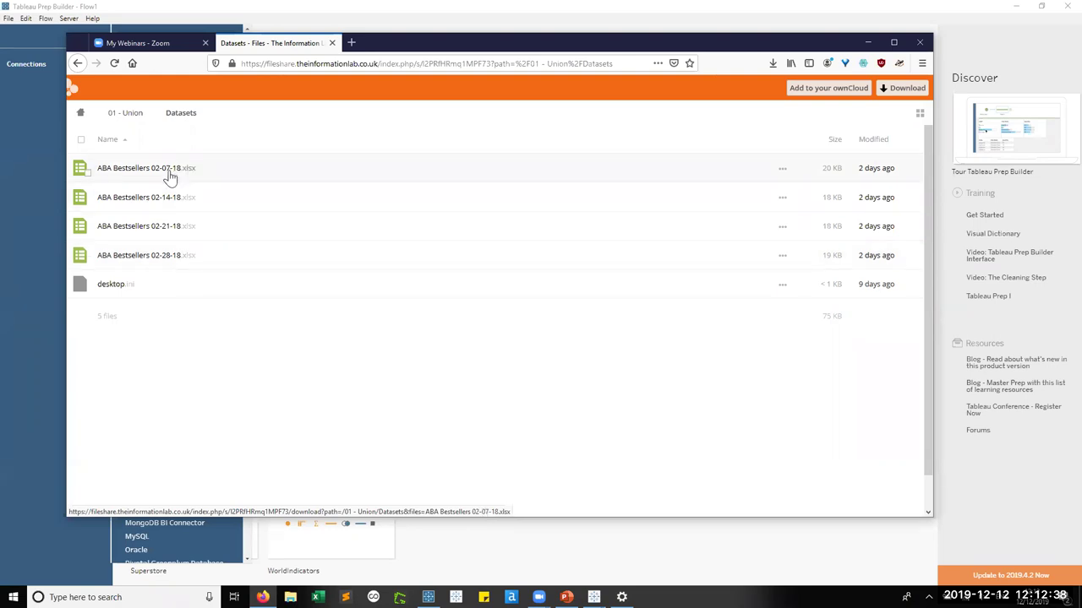
{"action": "left_click", "coordinate": [867, 42]}
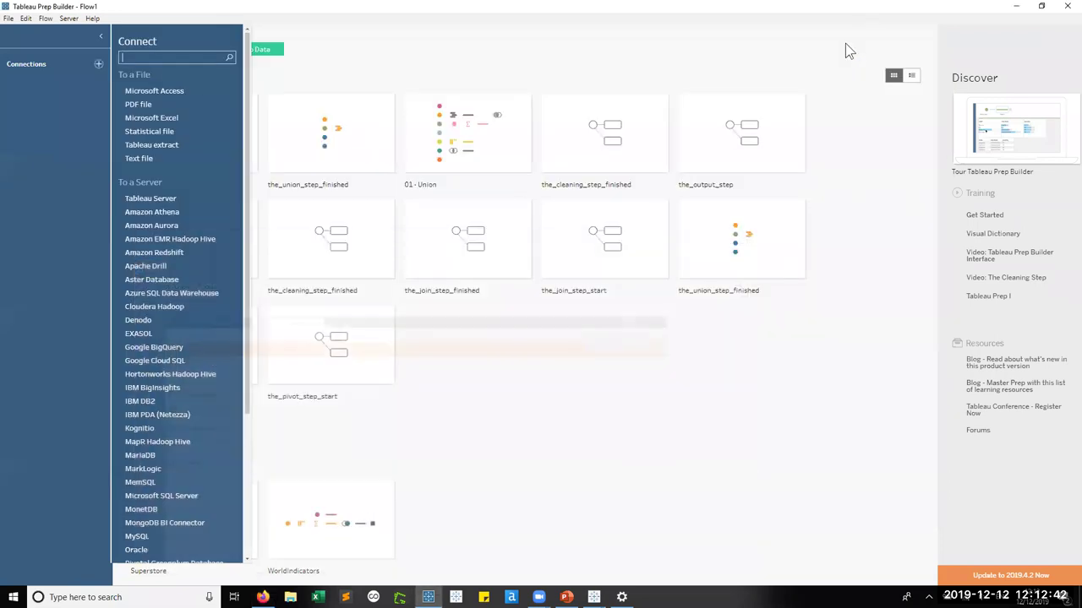
Connect to the Excel file ABA Bestsellers 02-07-18.xlsx from Tableau_Prep_workshop_materials > 01 - Union > Datasets on the Desktop.
{"action": "left_click", "coordinate": [175, 124]}
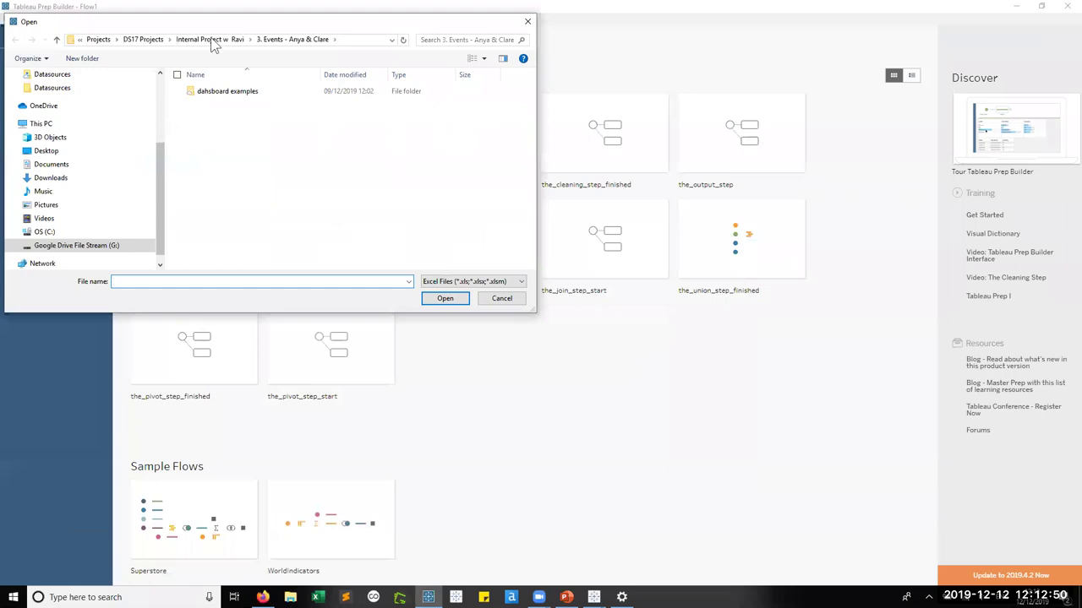
{"action": "left_click", "coordinate": [135, 40]}
{"action": "scroll", "coordinate": [83, 123], "scroll_direction": "up", "scroll_amount": 2}
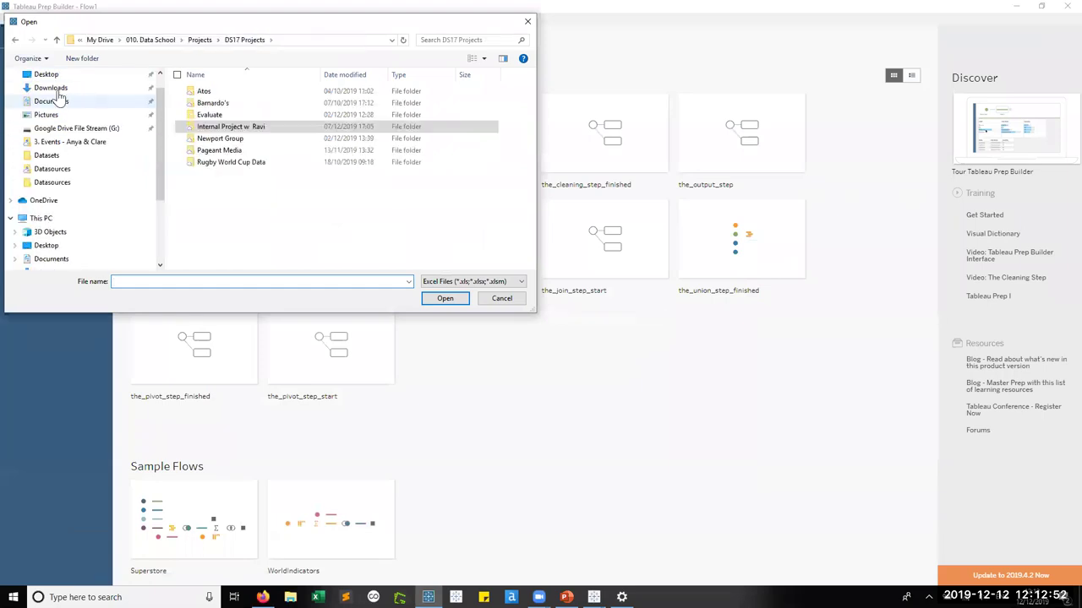
{"action": "left_click", "coordinate": [108, 76]}
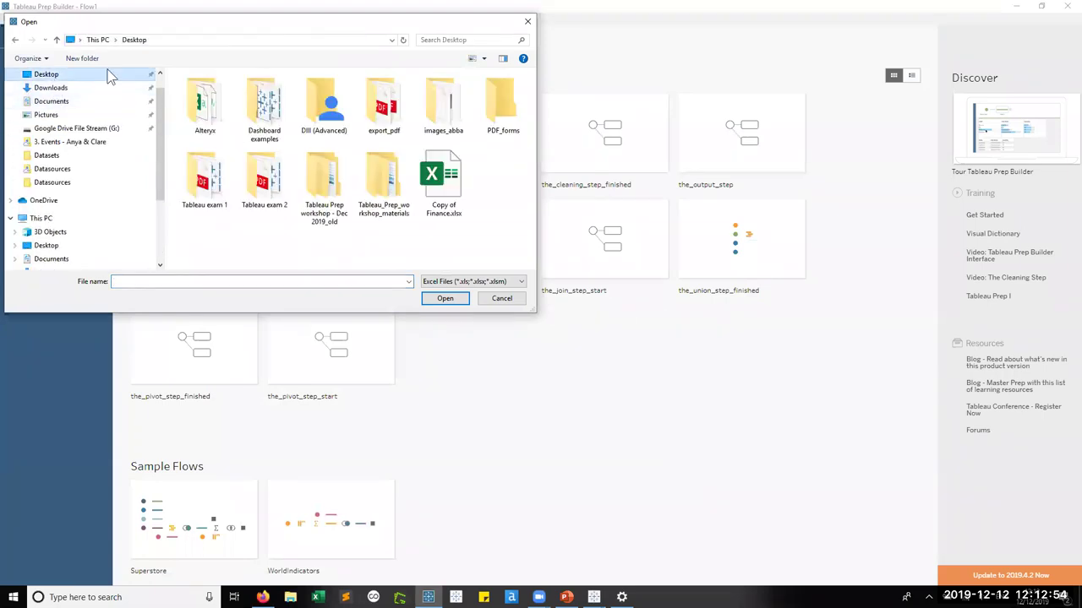
{"action": "double_click", "coordinate": [372, 176]}
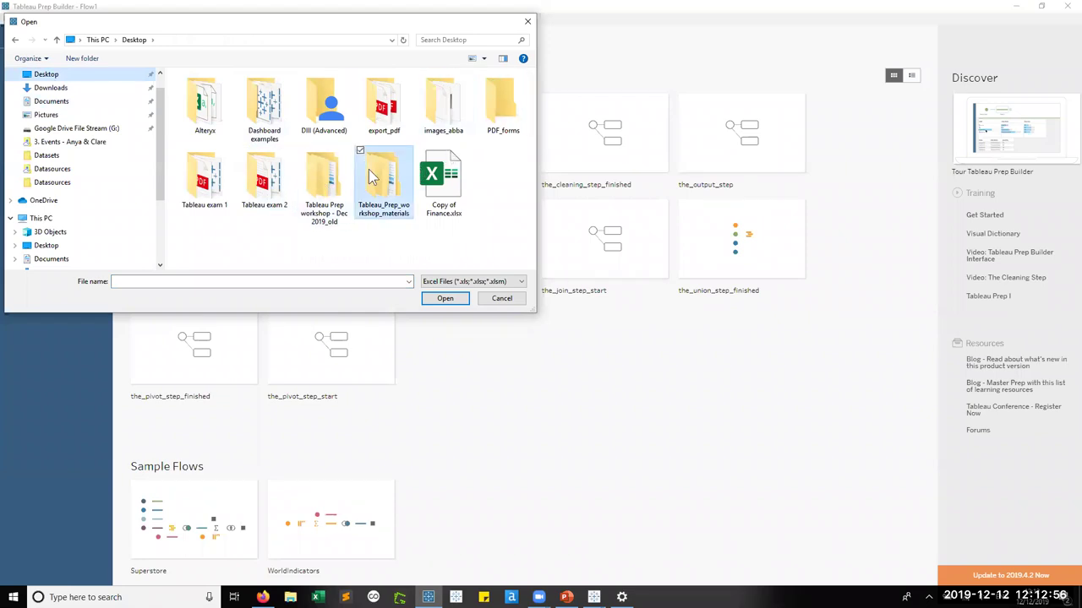
{"action": "double_click", "coordinate": [218, 95]}
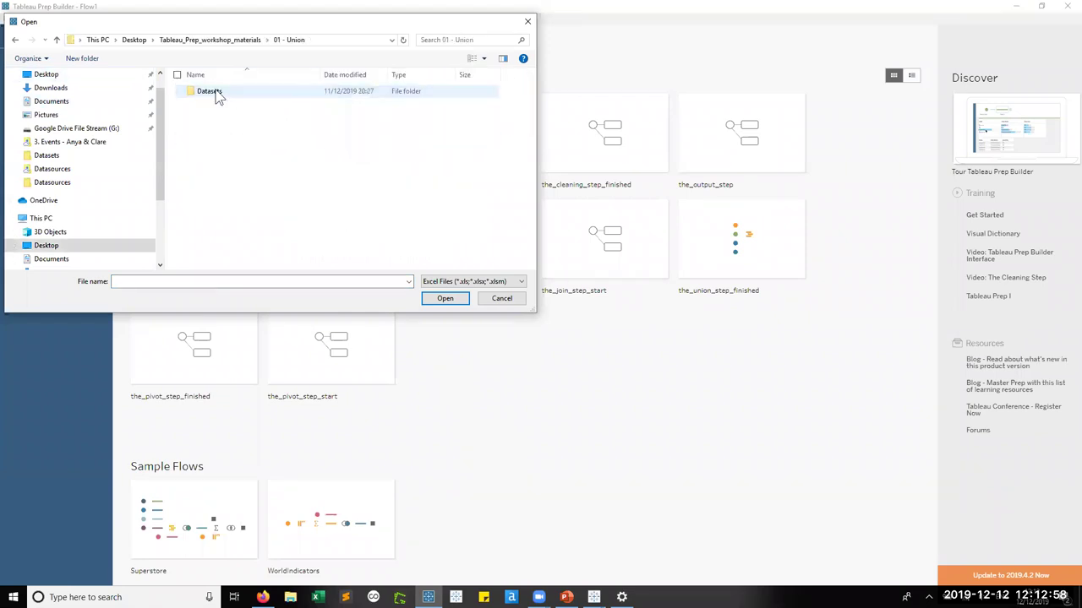
{"action": "double_click", "coordinate": [216, 92]}
{"action": "left_click", "coordinate": [264, 92]}
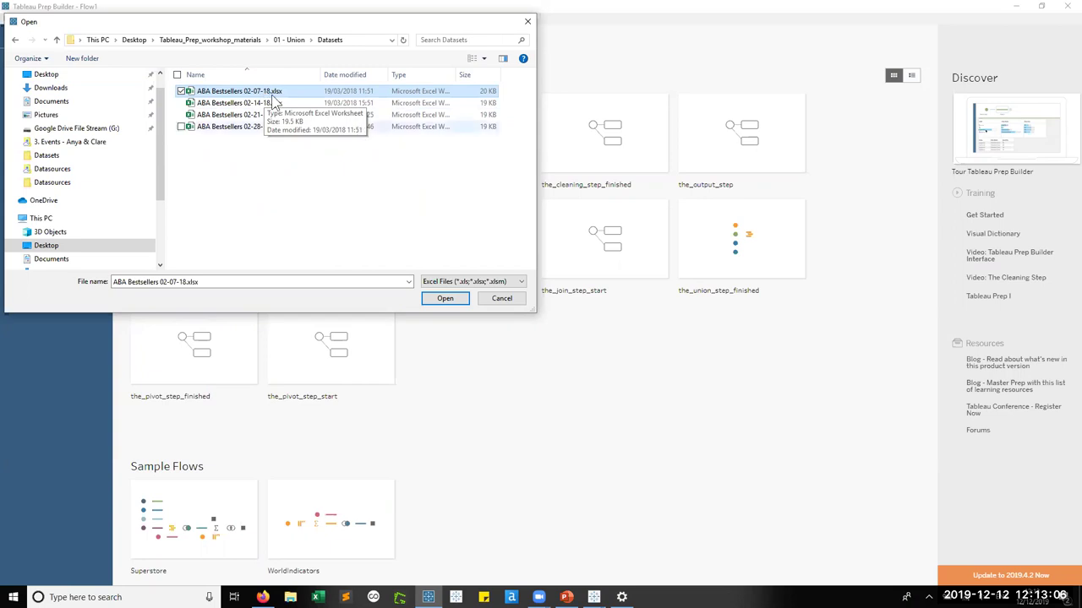
{"action": "left_click", "coordinate": [445, 299]}
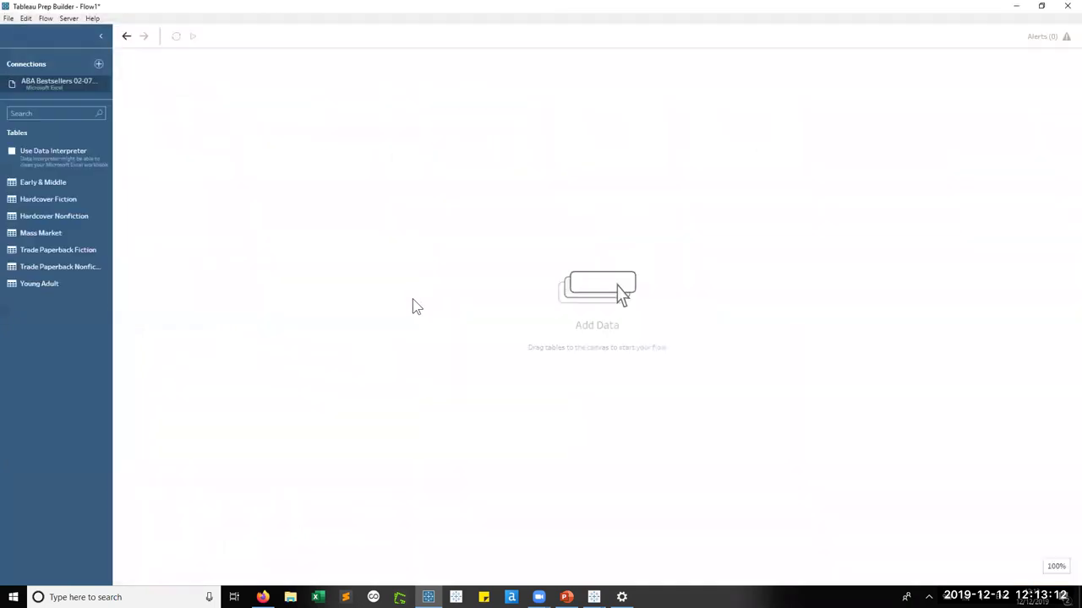
Widen the connections pane and add the Early & Middle table to the flow canvas.
{"action": "left_click_drag", "start_coordinate": [113, 173], "coordinate": [161, 176]}
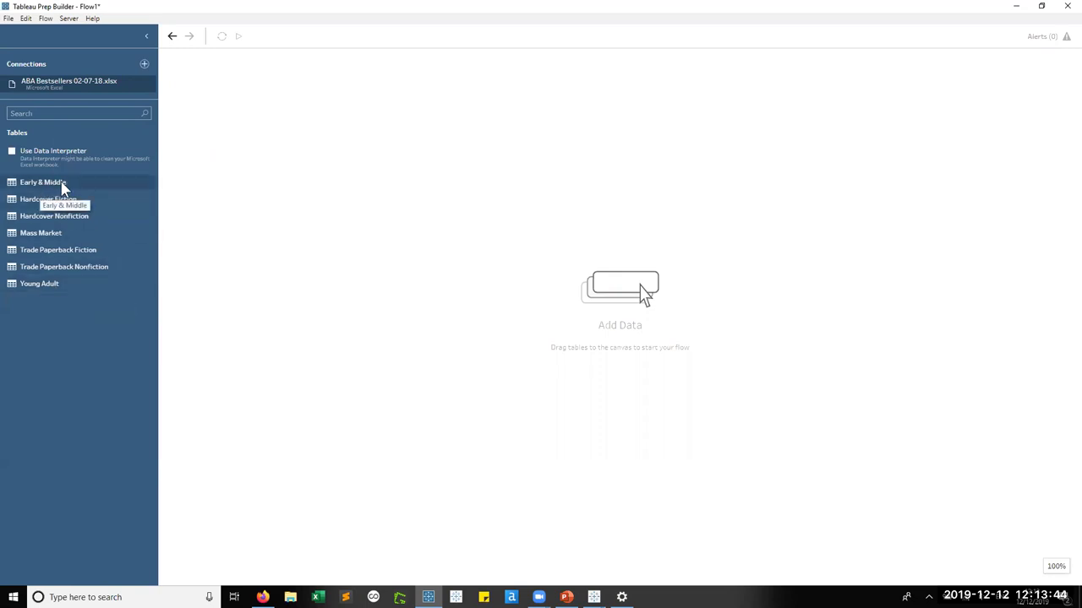
{"action": "left_click_drag", "start_coordinate": [61, 187], "coordinate": [215, 99]}
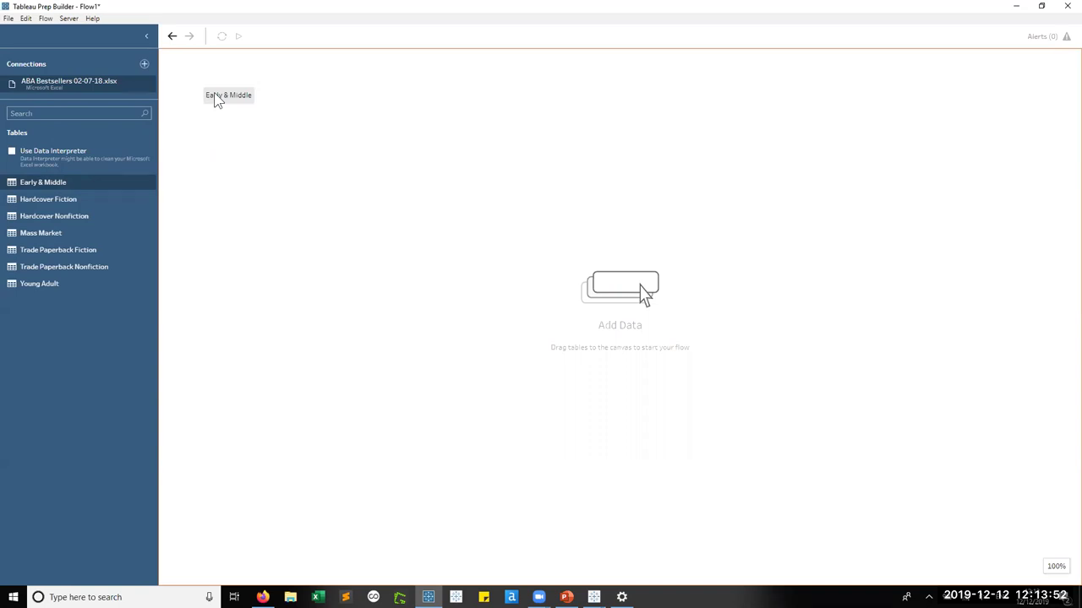
{"action": "left_click_drag", "start_coordinate": [215, 94], "coordinate": [217, 94]}
{"action": "left_click_drag", "start_coordinate": [218, 98], "coordinate": [203, 78]}
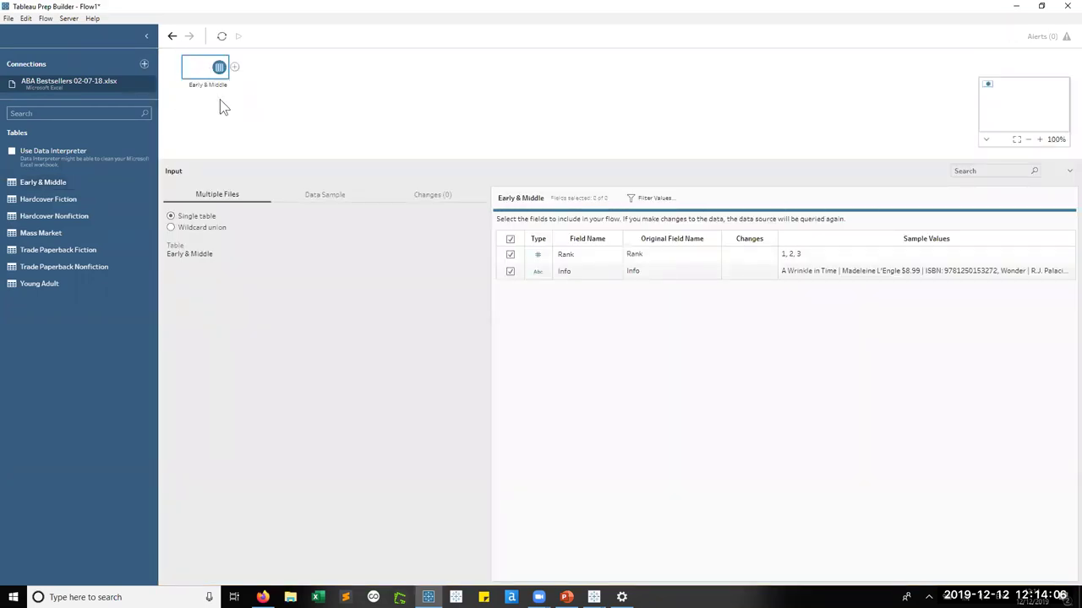
Switch the Early & Middle input to a wildcard union and review its search folder and file include/exclude options.
{"action": "left_click_drag", "start_coordinate": [254, 159], "coordinate": [251, 200]}
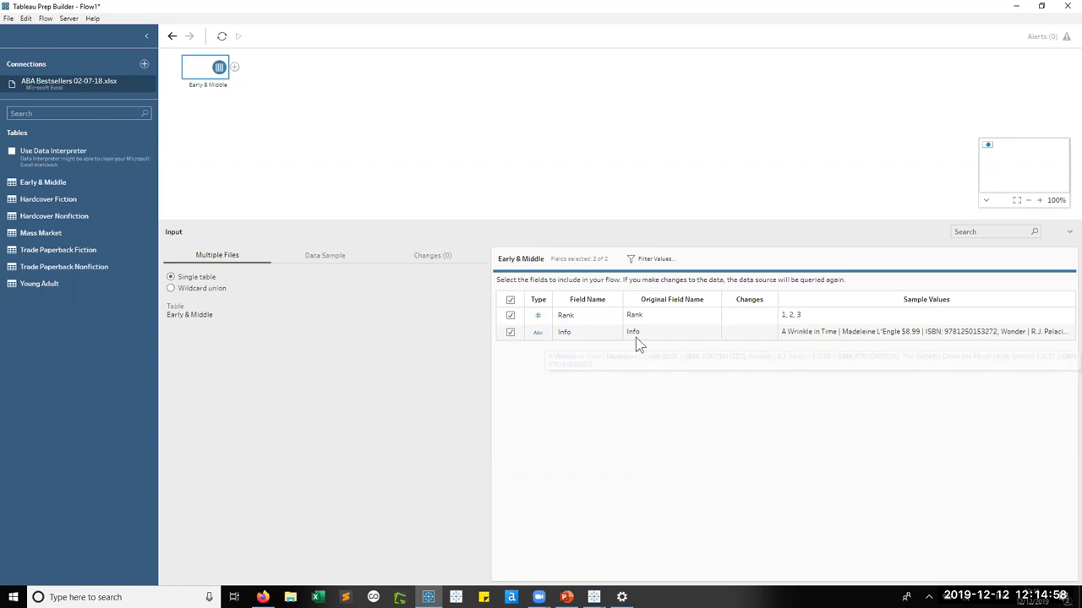
{"action": "left_click_drag", "start_coordinate": [491, 368], "coordinate": [386, 371]}
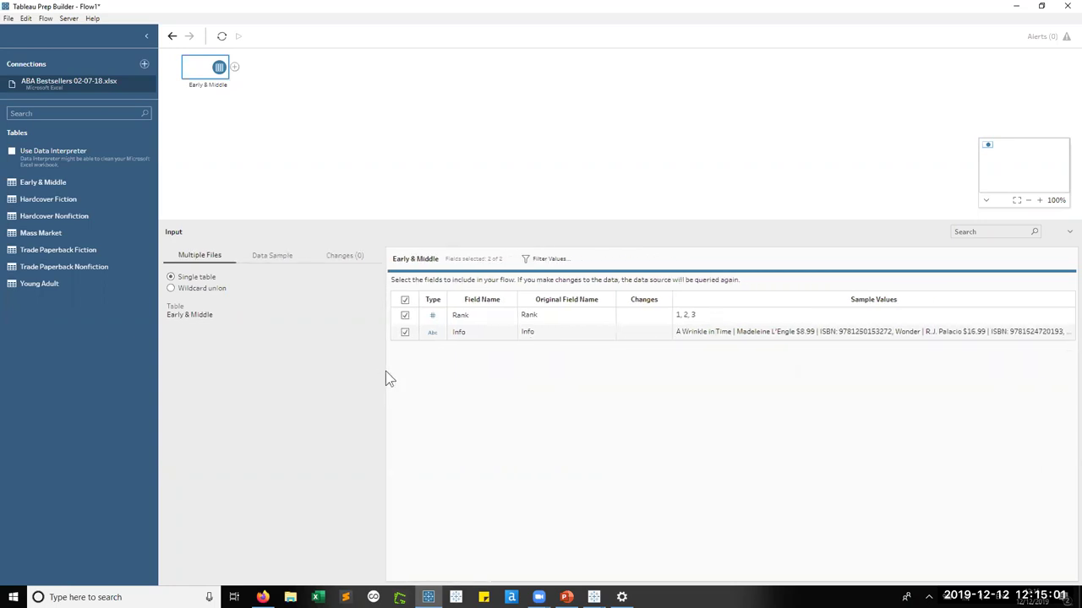
{"action": "left_click", "coordinate": [171, 288]}
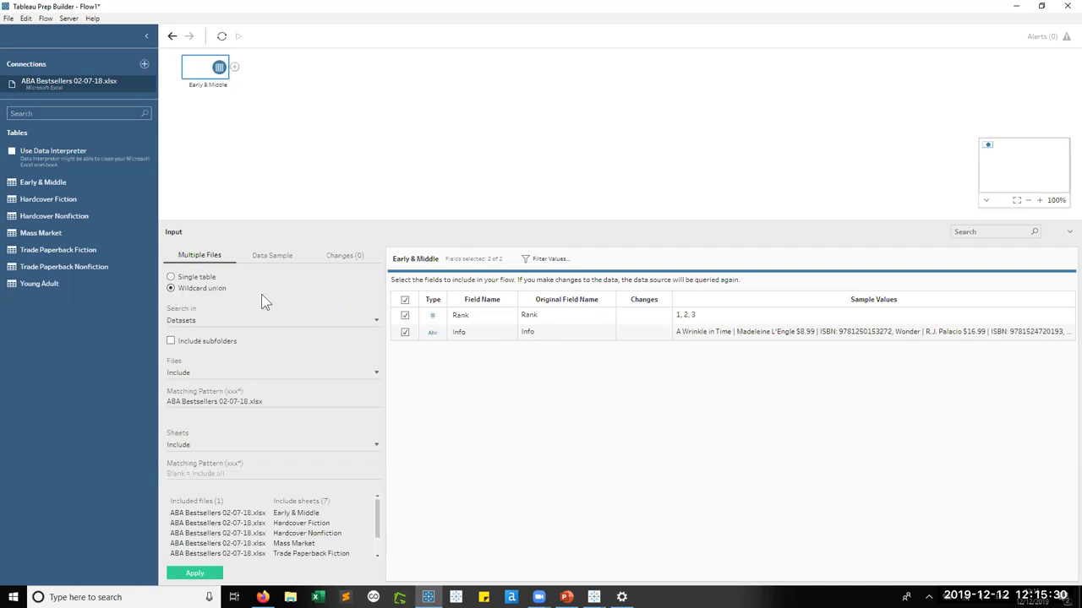
{"action": "left_click_drag", "start_coordinate": [384, 302], "coordinate": [443, 301]}
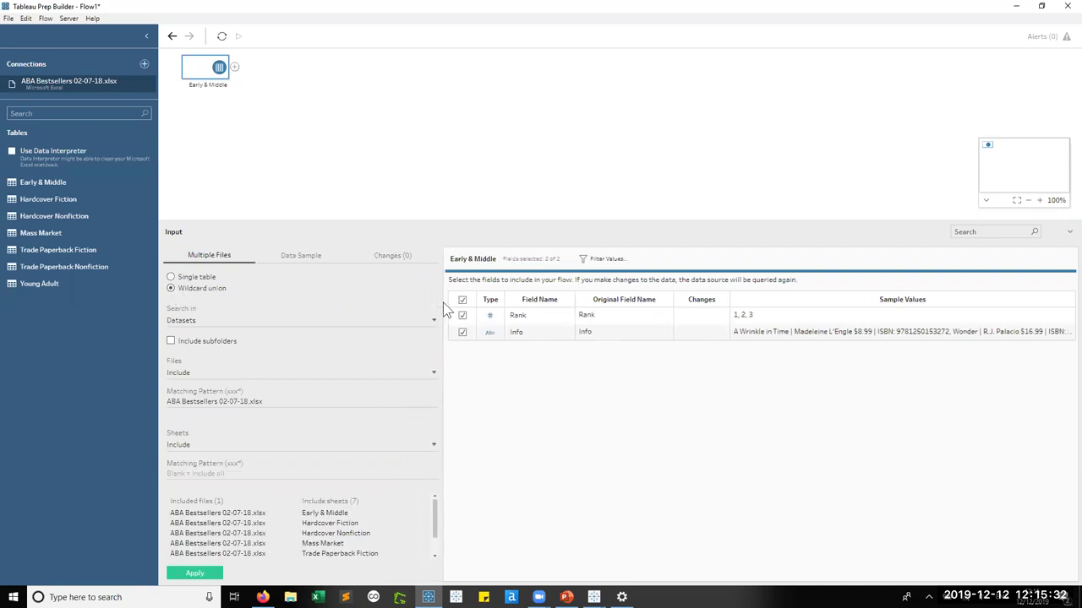
{"action": "left_click", "coordinate": [213, 325]}
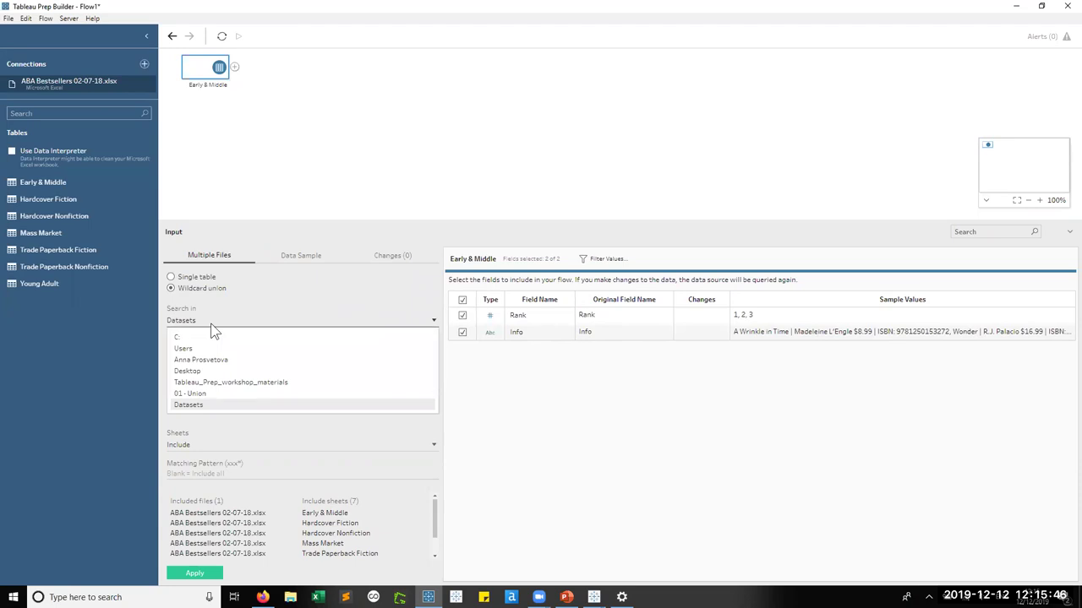
{"action": "left_click", "coordinate": [248, 302]}
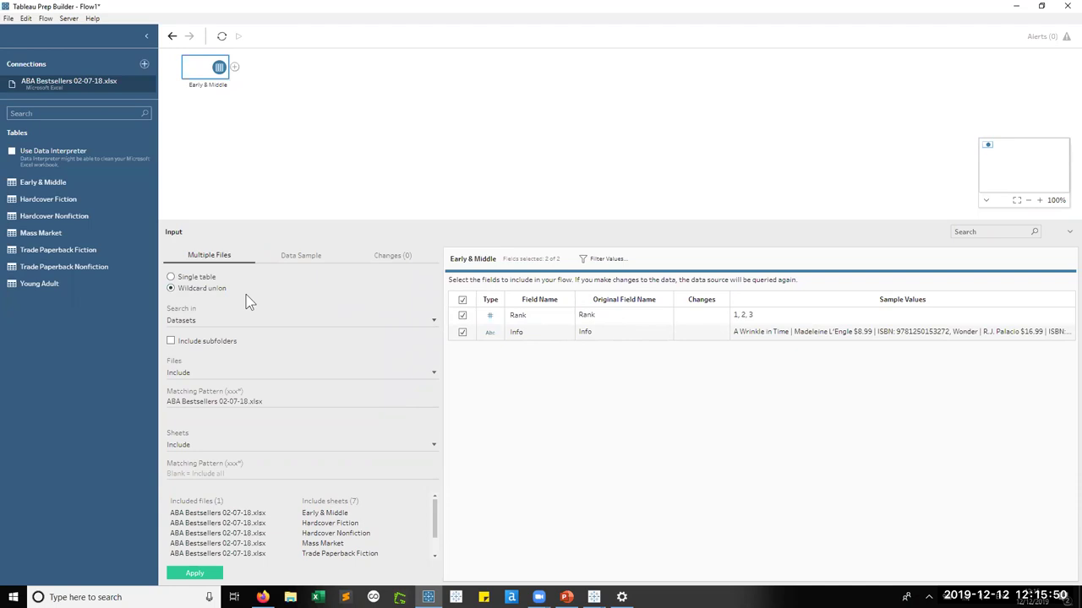
{"action": "left_click", "coordinate": [237, 375]}
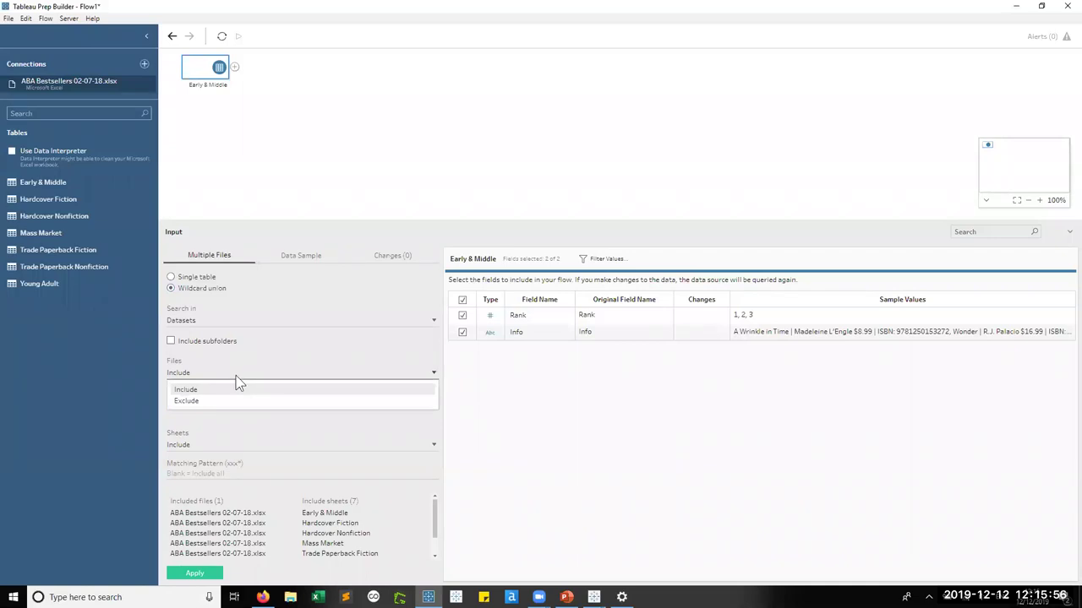
{"action": "left_click", "coordinate": [278, 346]}
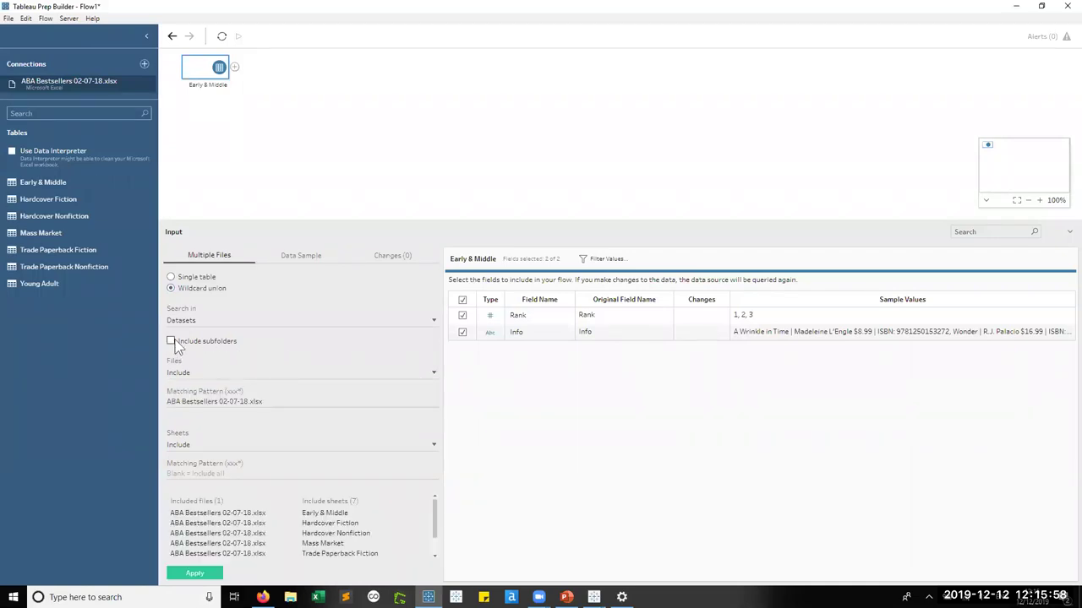
Try a * wildcard in the files matching pattern and restore the pattern to ABA Bestsellers 02-07-18.xlsx.
{"action": "triple_click", "coordinate": [247, 402]}
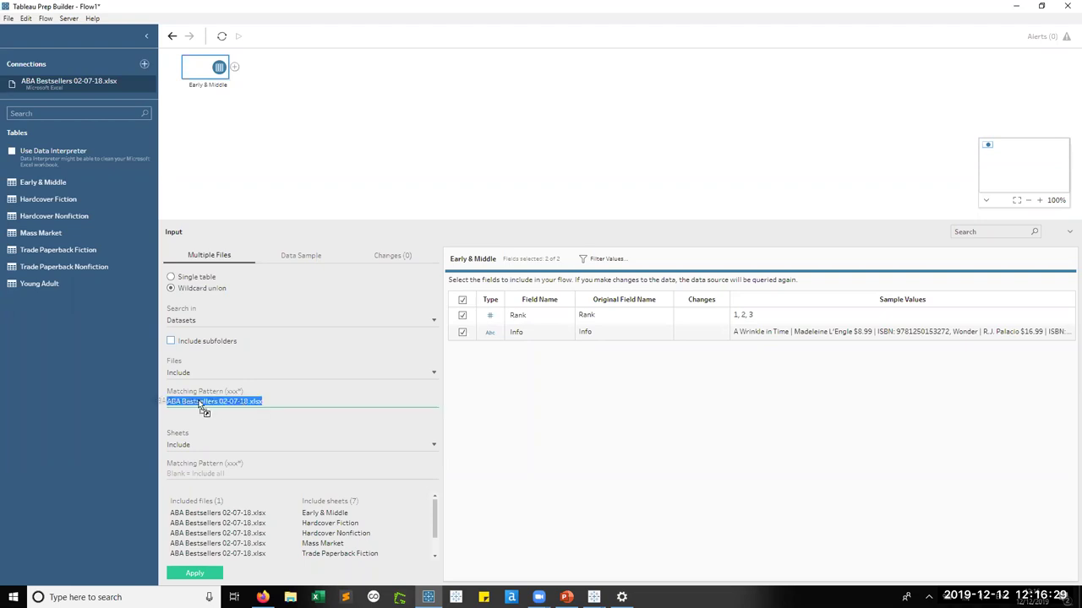
{"action": "left_click", "coordinate": [253, 404]}
{"action": "key", "text": "ctrl+shift+Left"}
{"action": "key", "text": "ctrl+shift+Left"}
{"action": "key", "text": "ctrl+shift+Left"}
{"action": "key", "text": "ctrl+shift+Left"}
{"action": "key", "text": "ctrl+shift+Left"}
{"action": "key", "text": "ctrl+c"}
{"action": "key", "text": "BackSpace"}
{"action": "type", "text": "*"}
{"action": "key", "text": "ctrl+v"}
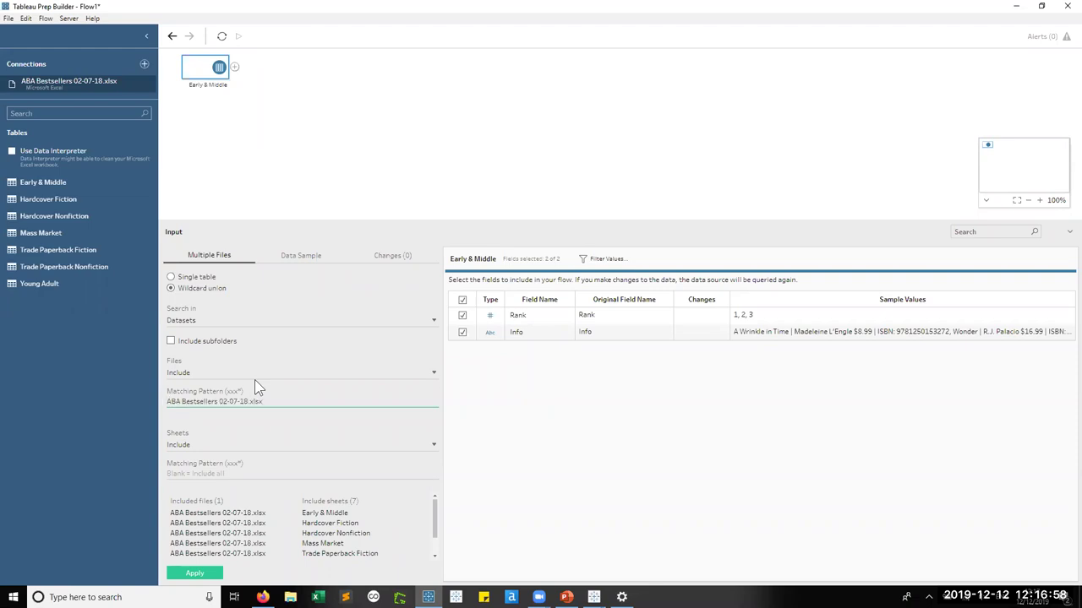
Review the sheet matching options, keep the sheet pattern blank to include all sheets, and apply the wildcard union.
{"action": "left_click", "coordinate": [195, 447]}
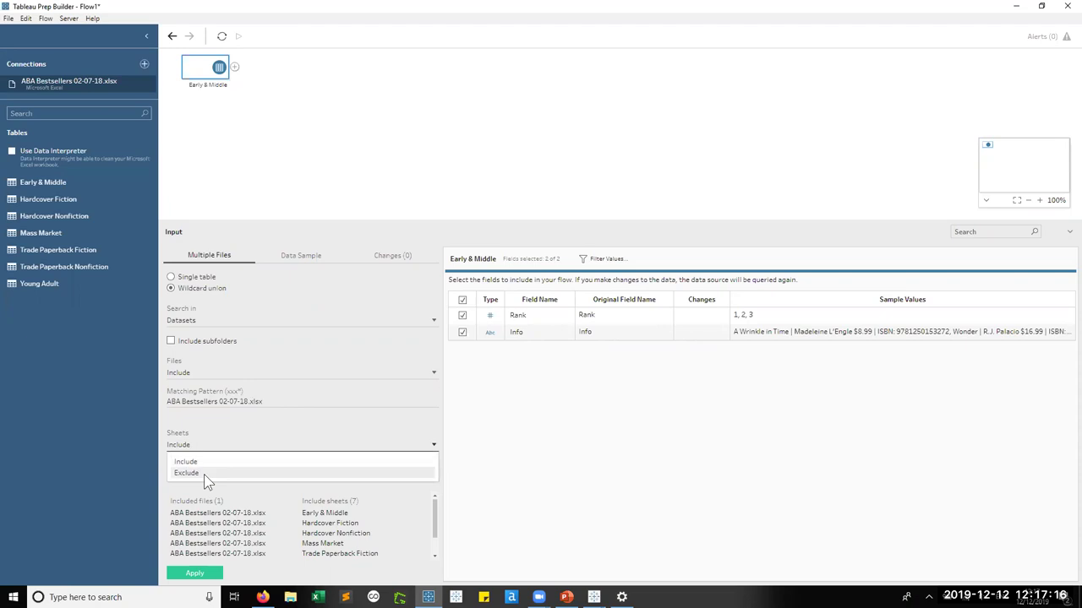
{"action": "left_click", "coordinate": [218, 433]}
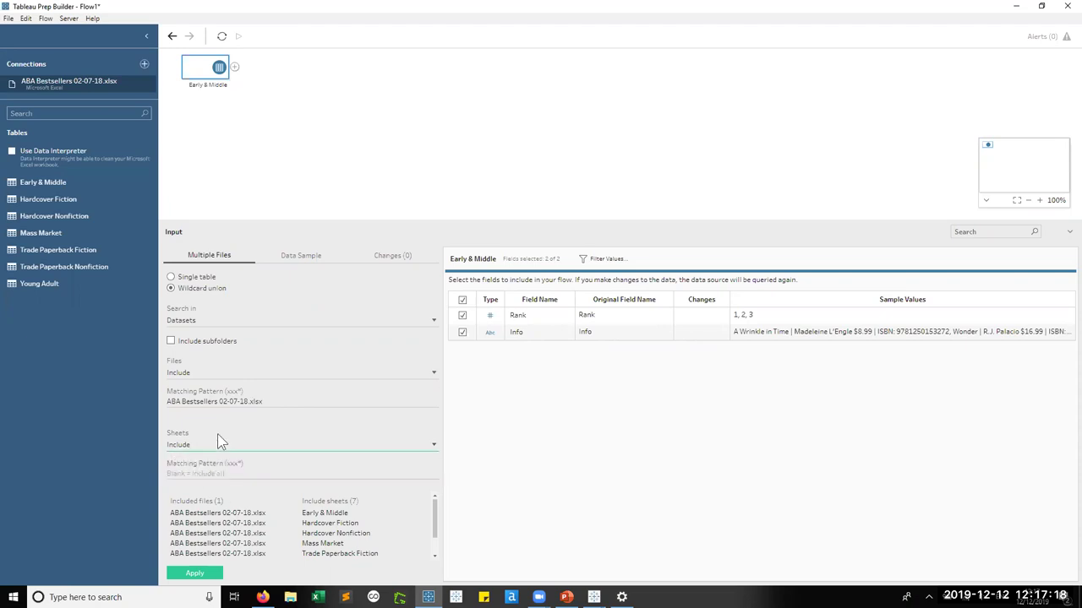
{"action": "left_click", "coordinate": [251, 471]}
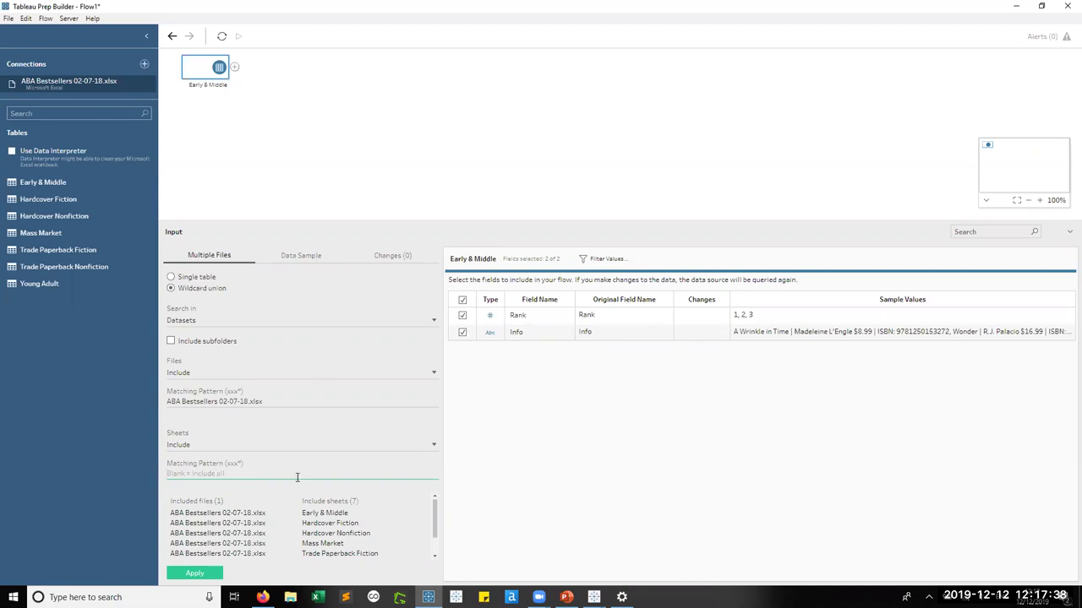
{"action": "scroll", "coordinate": [283, 526], "scroll_direction": "down", "scroll_amount": 2}
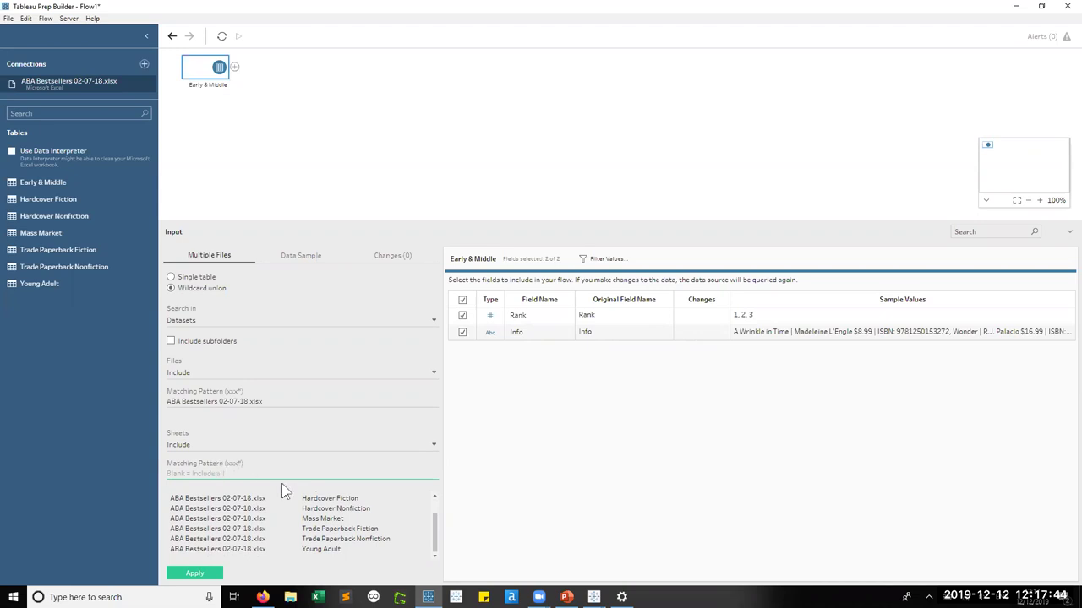
{"action": "scroll", "coordinate": [328, 531], "scroll_direction": "up", "scroll_amount": 3}
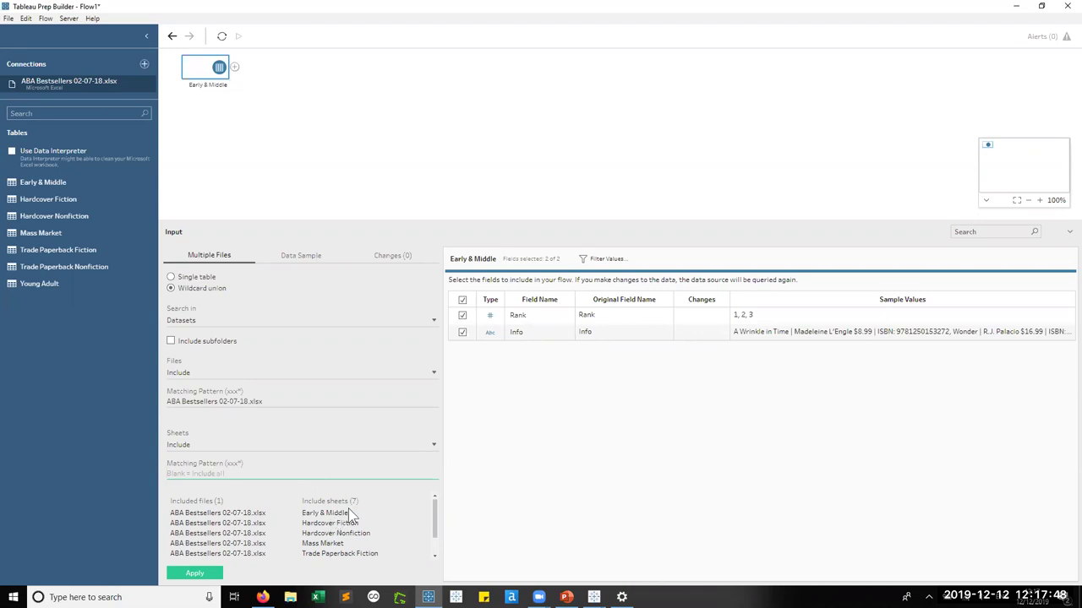
{"action": "scroll", "coordinate": [346, 512], "scroll_direction": "down", "scroll_amount": 2}
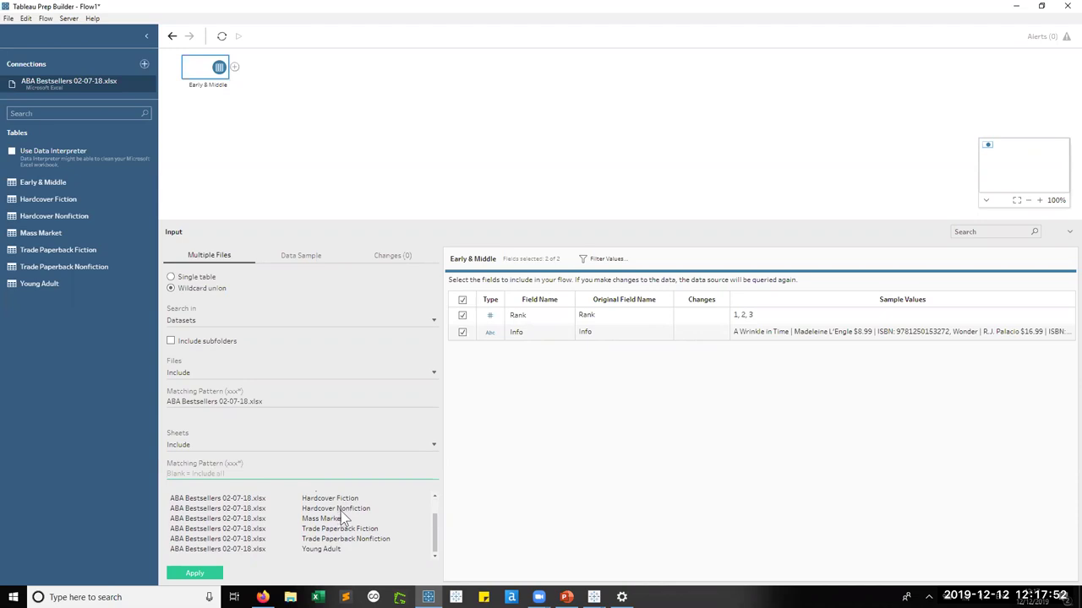
{"action": "left_click", "coordinate": [206, 575]}
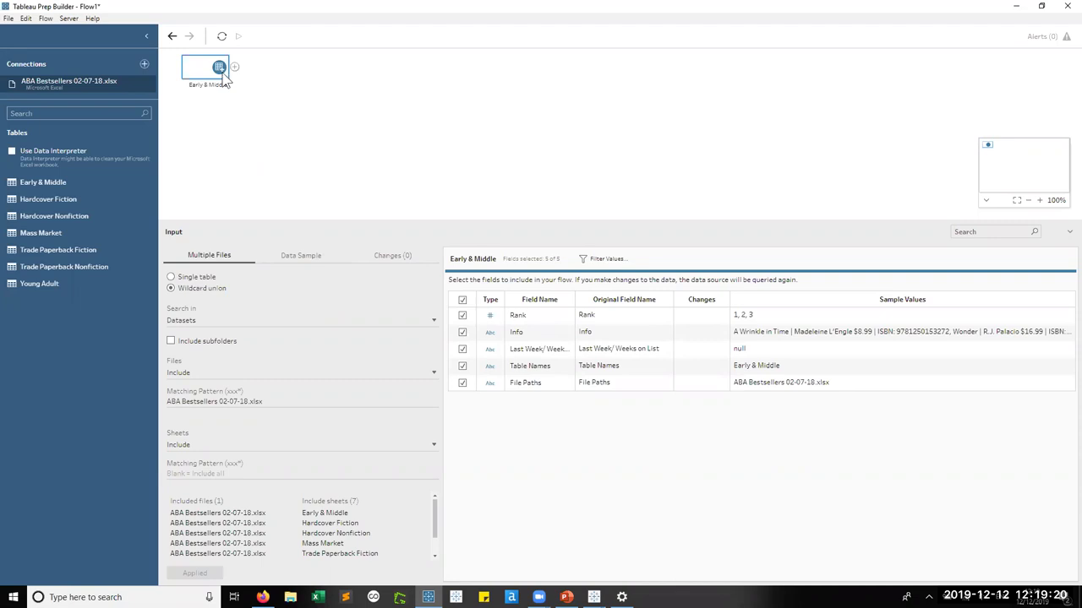
Magnify the screen to 200% to examine the Early & Middle input step's icon.
{"action": "key", "text": "super+plus"}
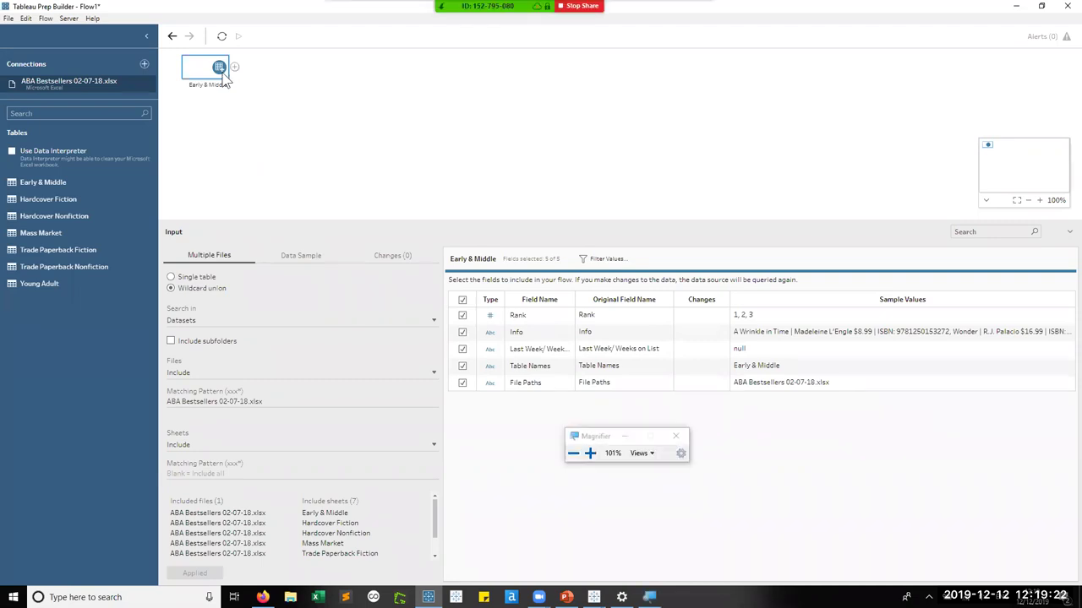
{"action": "key", "text": "super+plus"}
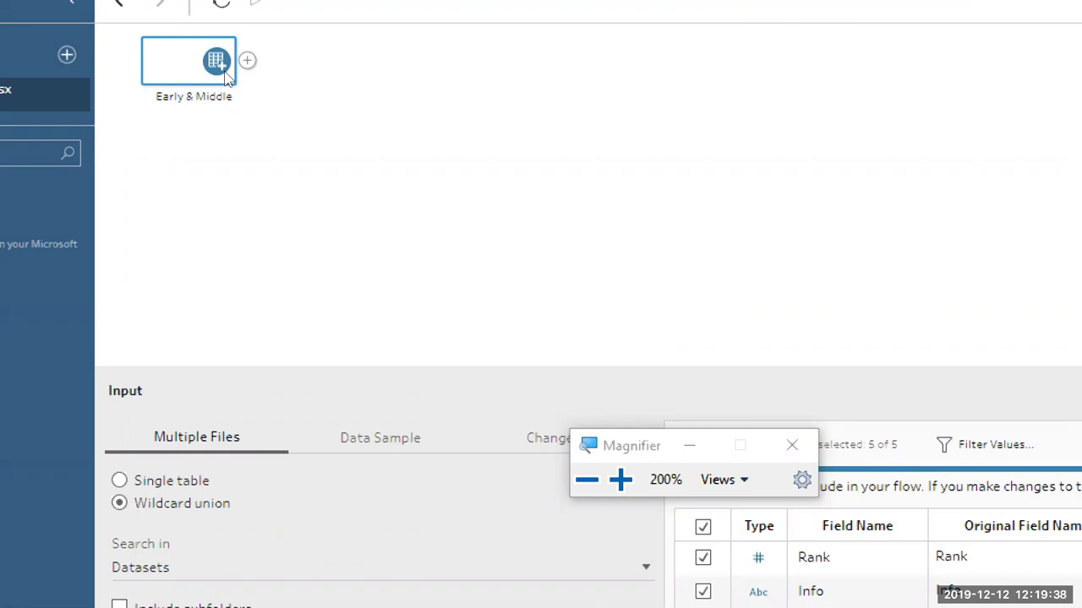
Return the screen magnification to 100% and rename the Early & Middle input step as 02-07-2018.
{"action": "key", "text": "super+minus"}
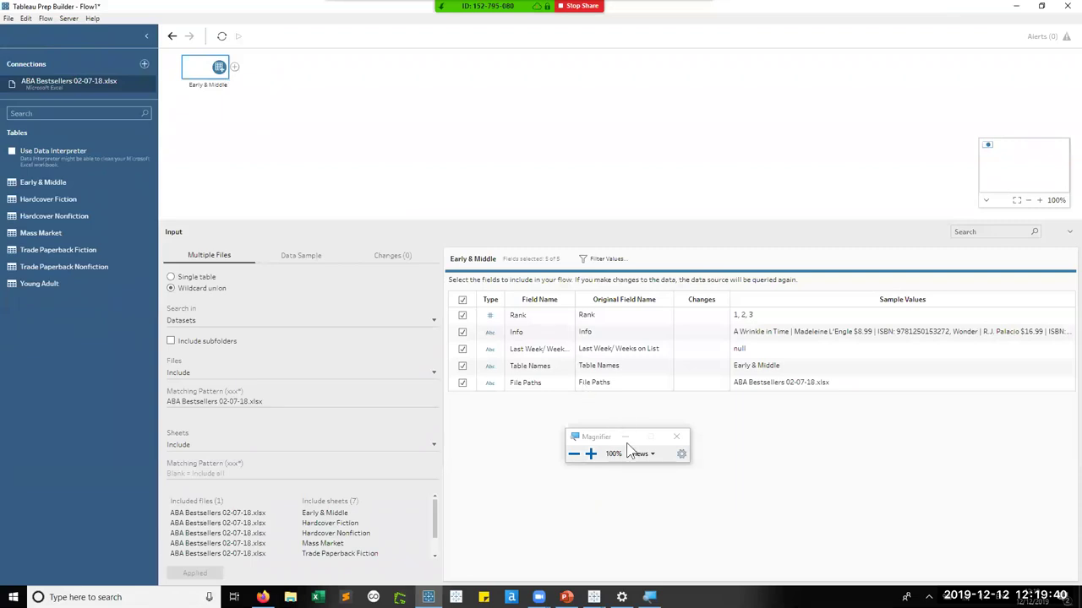
{"action": "left_click", "coordinate": [624, 437]}
{"action": "double_click", "coordinate": [211, 85]}
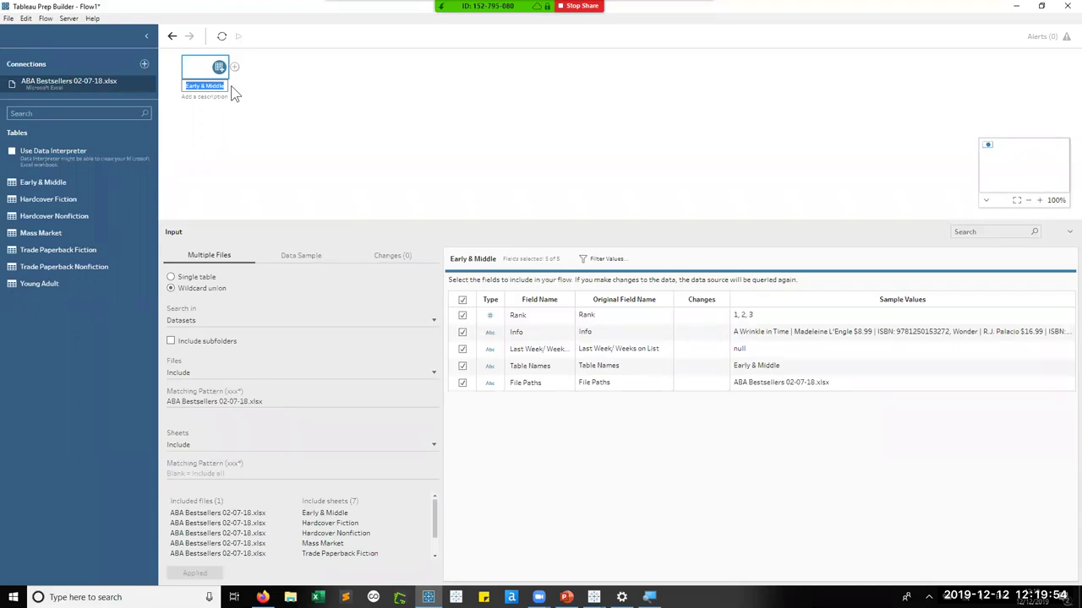
{"action": "key", "text": "Return"}
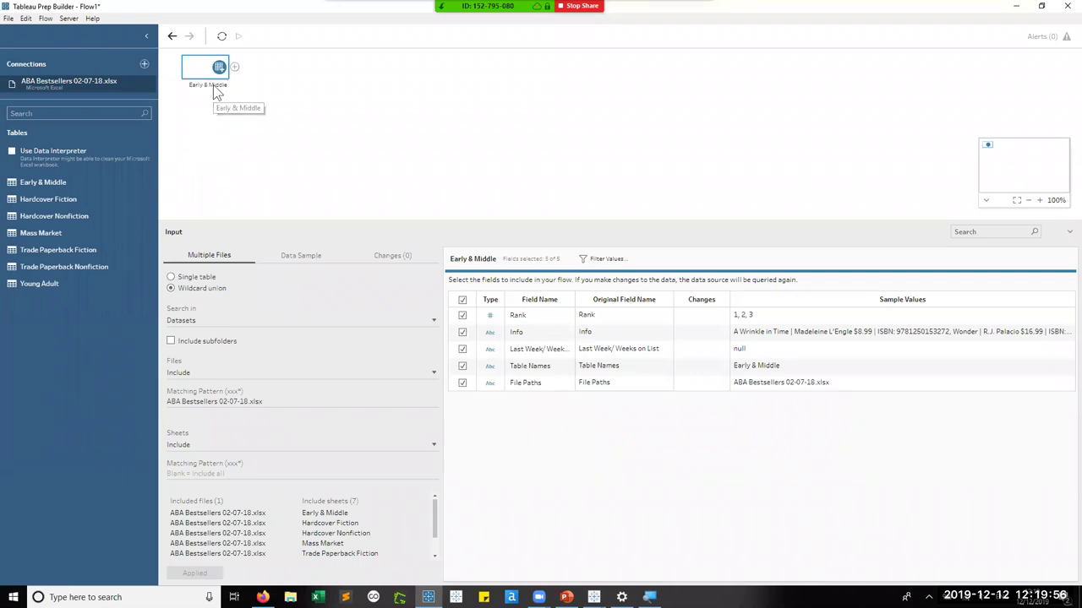
{"action": "double_click", "coordinate": [213, 86]}
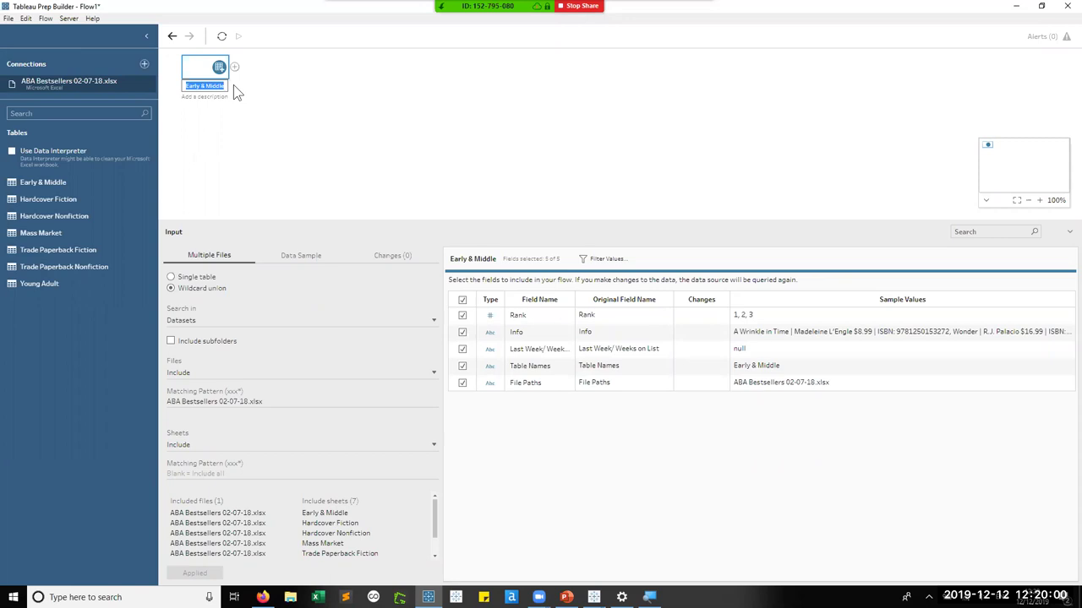
{"action": "type", "text": "02-07-2018"}
Add the description "Comment" to the 02-07-2018 input step.
{"action": "left_click", "coordinate": [218, 97]}
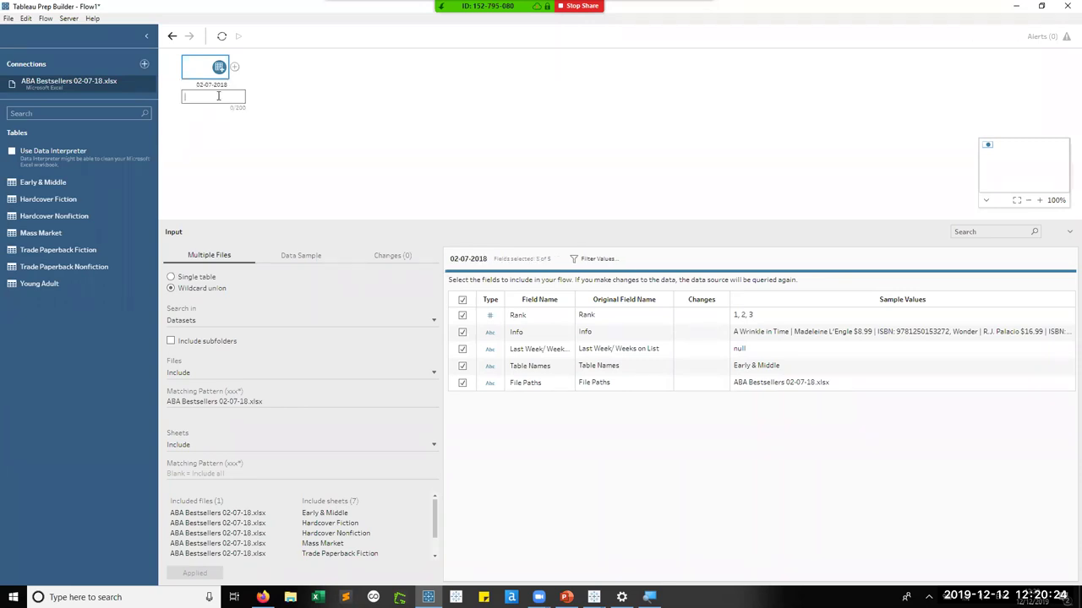
{"action": "type", "text": "Comment"}
{"action": "key", "text": "Return"}
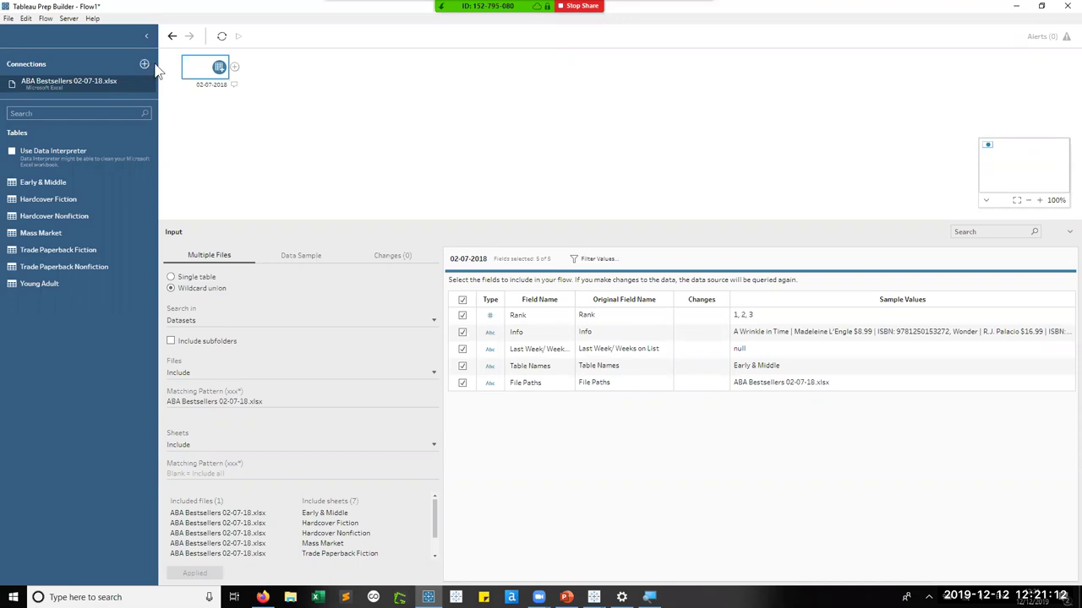
Add a cleaning step after the 02-07-2018 input and widen the Info column in its data grid.
{"action": "left_click", "coordinate": [235, 68]}
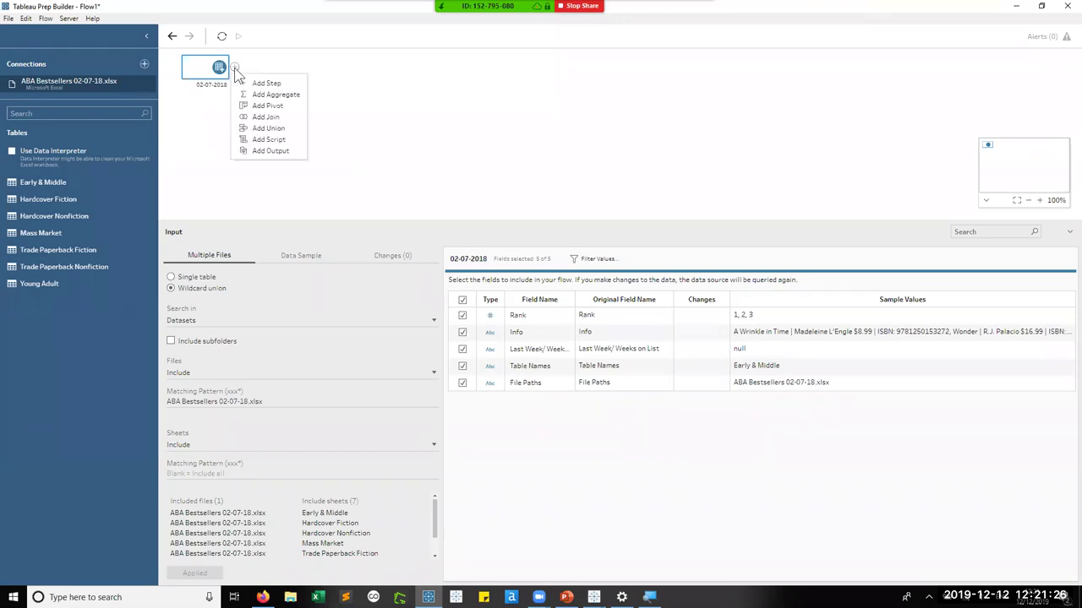
{"action": "left_click", "coordinate": [283, 84]}
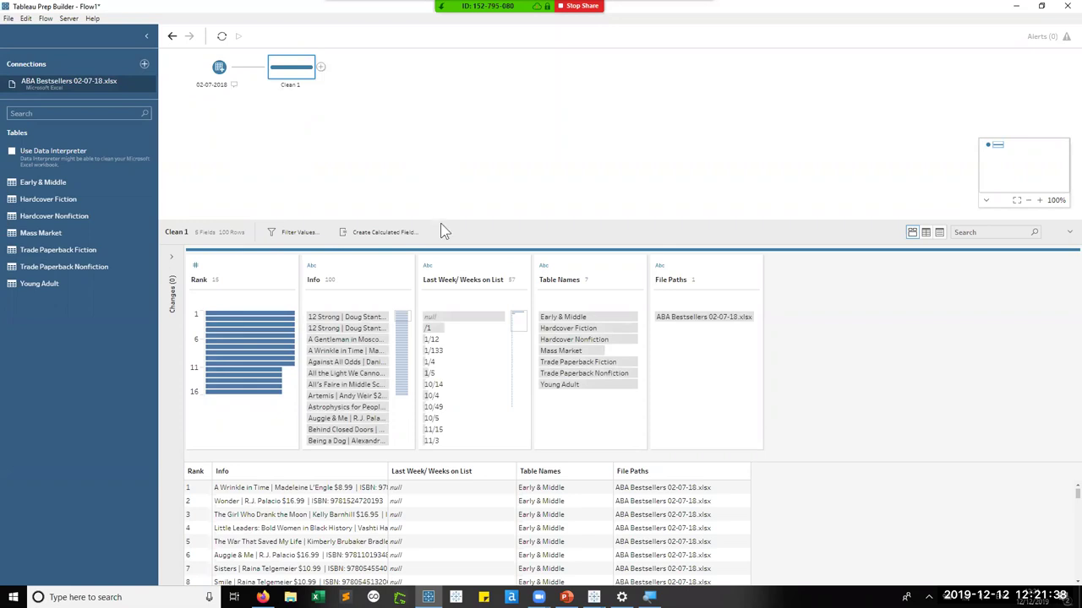
{"action": "left_click_drag", "start_coordinate": [441, 219], "coordinate": [438, 153]}
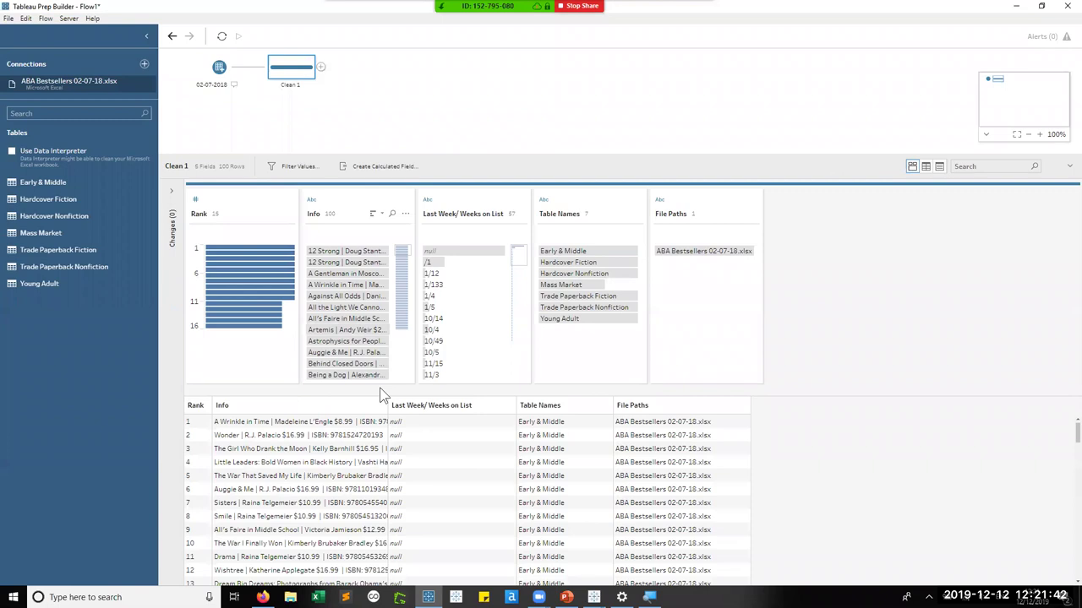
{"action": "left_click_drag", "start_coordinate": [389, 406], "coordinate": [534, 404]}
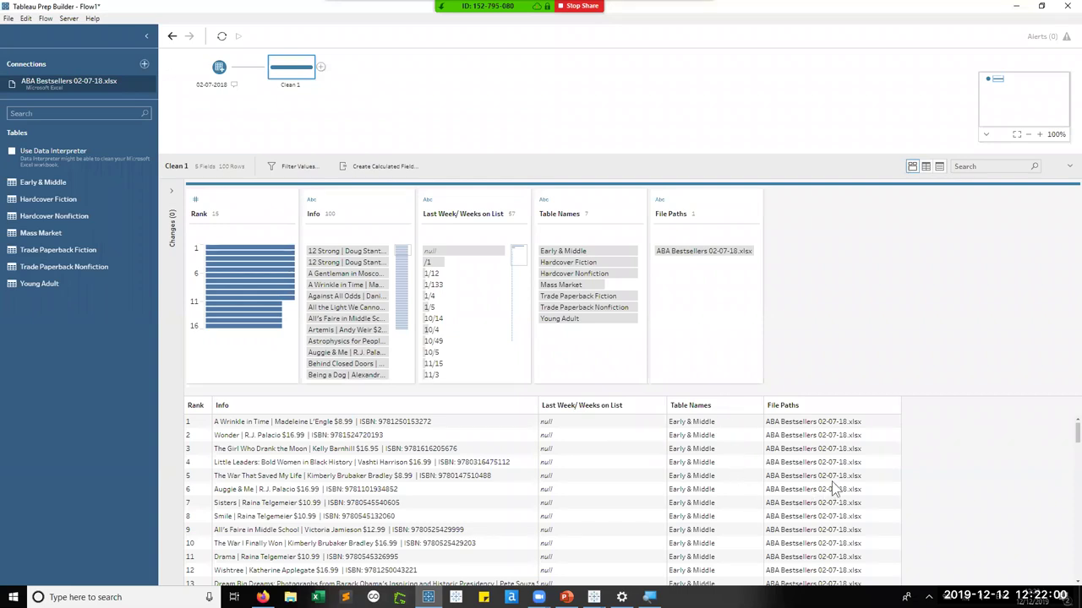
Examine the combined rows in the cleaning step's data grid, comparing their Table Names and File Paths values.
{"action": "scroll", "coordinate": [769, 467], "scroll_direction": "down", "scroll_amount": 3}
{"action": "scroll", "coordinate": [769, 472], "scroll_direction": "down", "scroll_amount": 1}
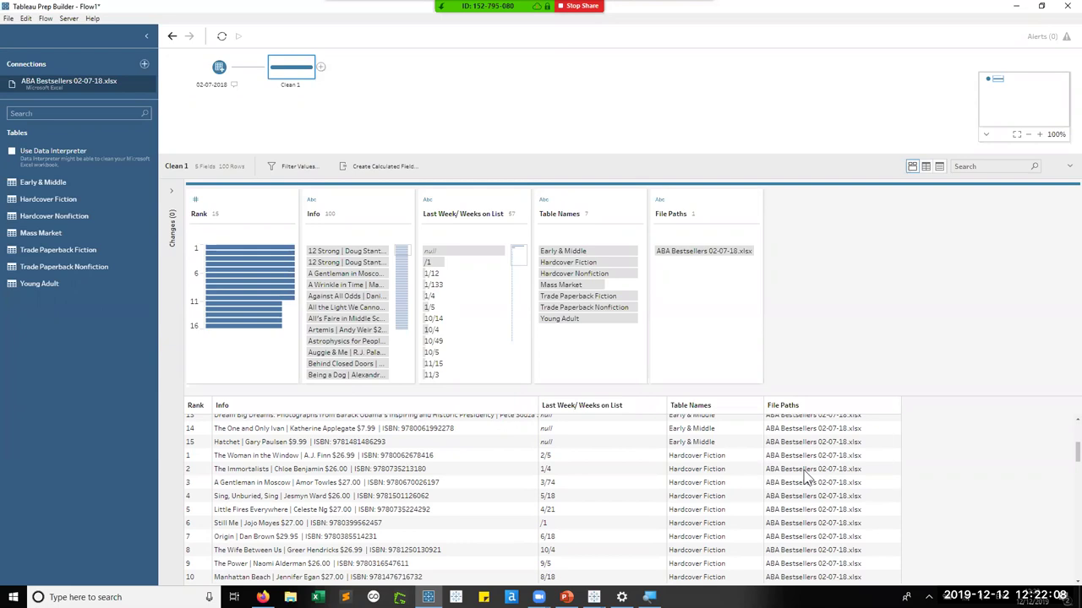
{"action": "scroll", "coordinate": [732, 456], "scroll_direction": "down", "scroll_amount": 2}
{"action": "scroll", "coordinate": [734, 463], "scroll_direction": "down", "scroll_amount": 3}
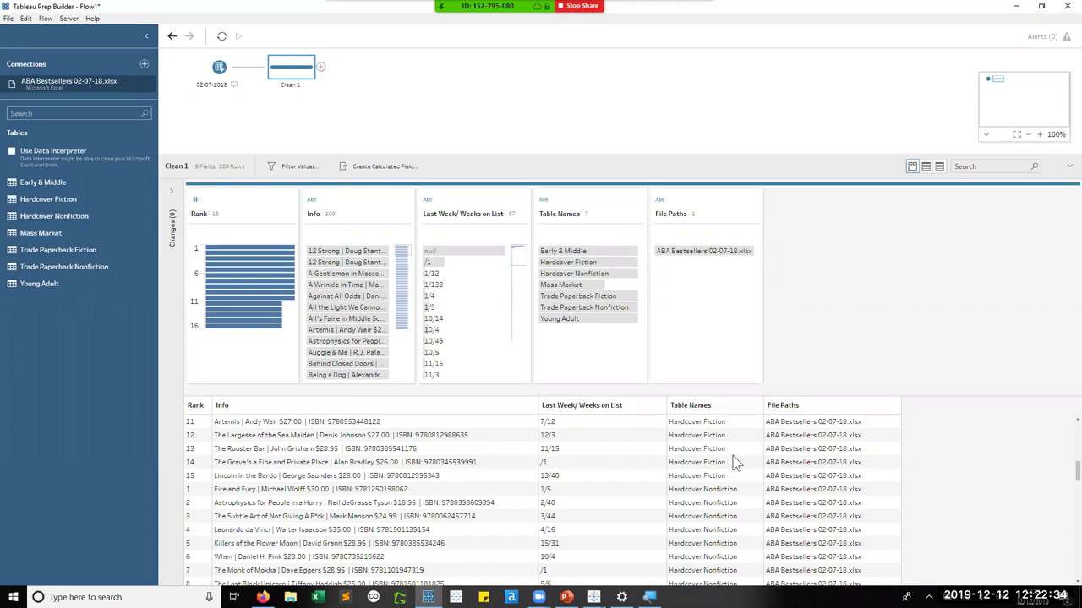
{"action": "left_click_drag", "start_coordinate": [572, 152], "coordinate": [581, 232]}
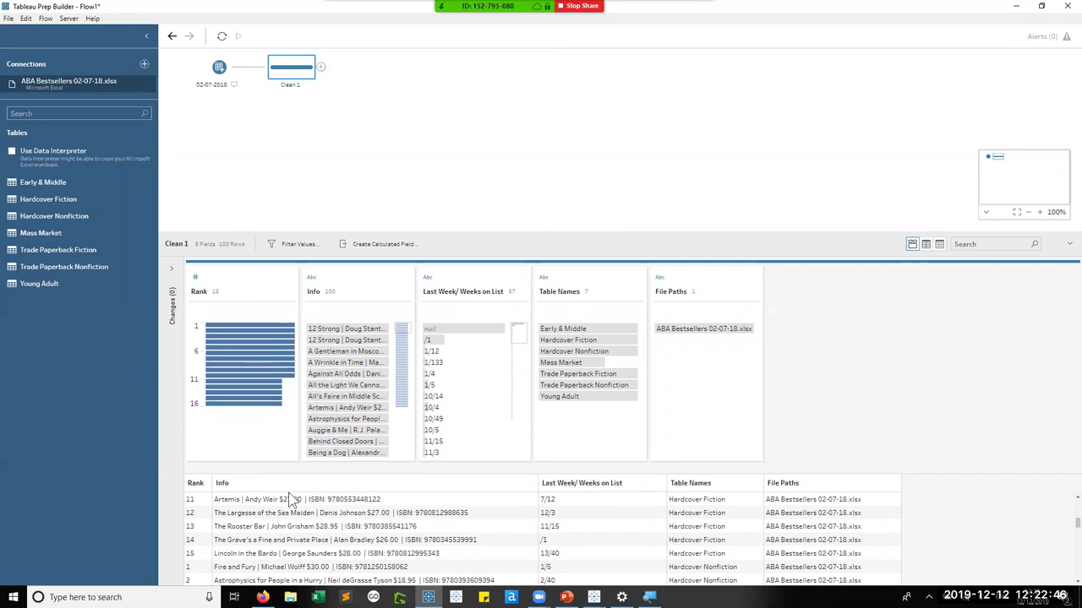
Connect to the Excel files ABA Bestsellers 02-14-18.xlsx, ABA Bestsellers 02-21-18.xlsx and ABA Bestsellers 02-28-18.xlsx.
{"action": "left_click", "coordinate": [145, 66]}
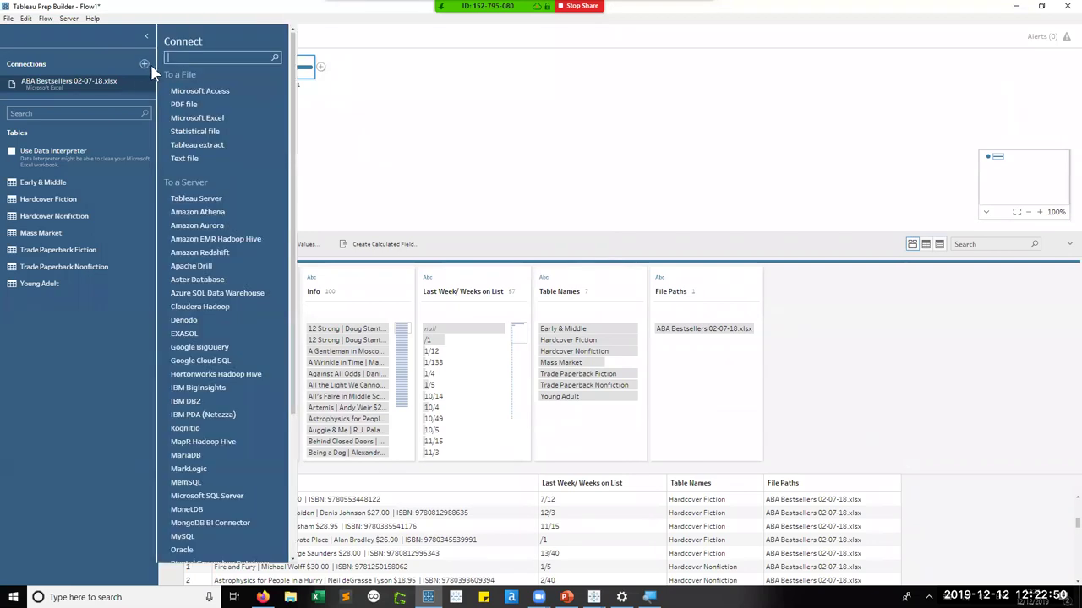
{"action": "left_click", "coordinate": [194, 118]}
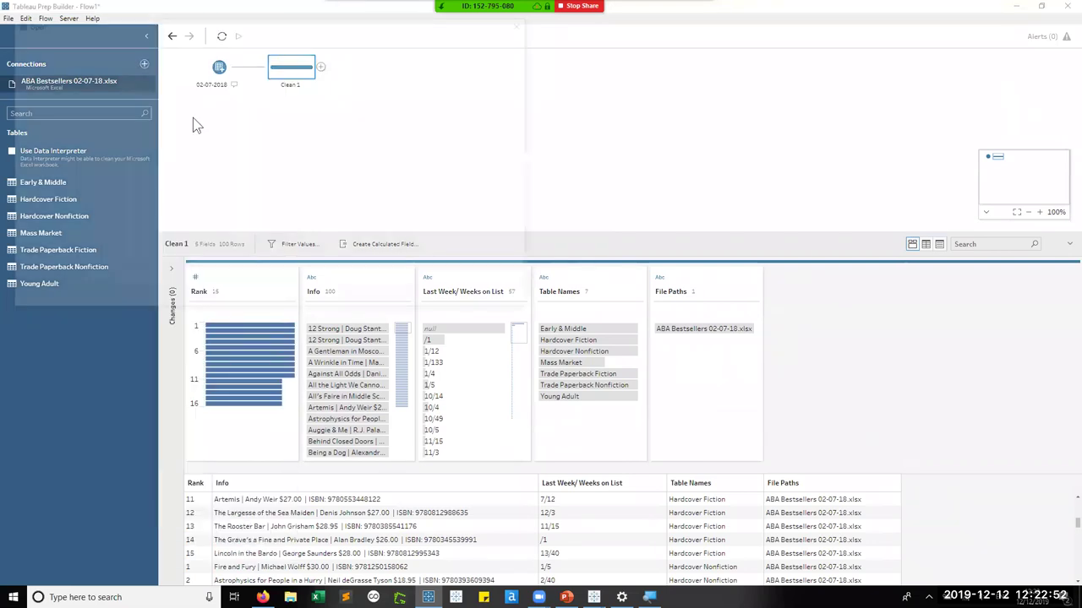
{"action": "left_click_drag", "start_coordinate": [238, 139], "coordinate": [238, 105]}
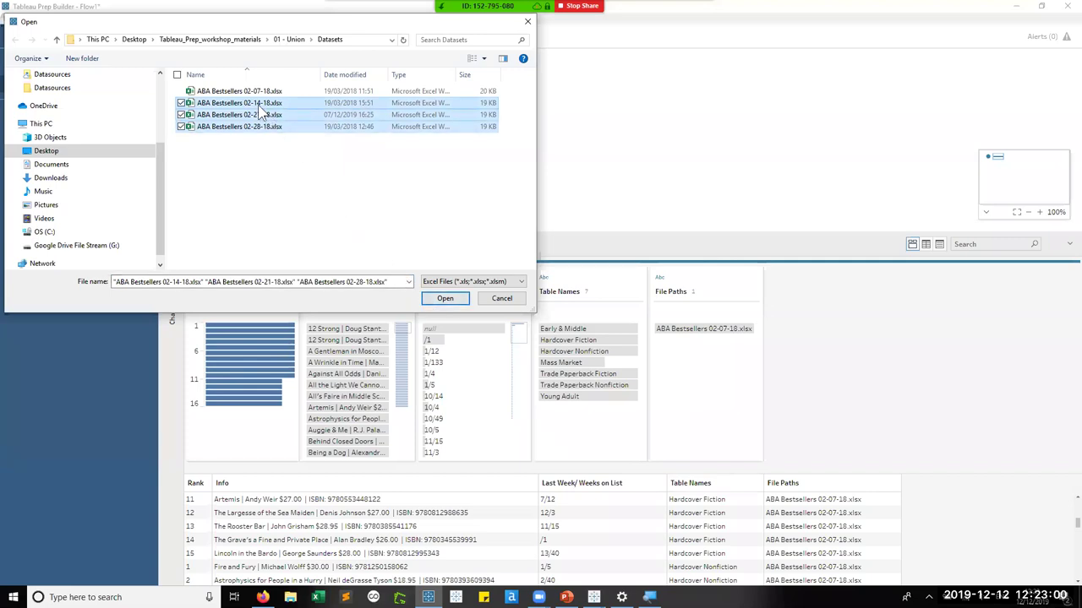
{"action": "left_click_drag", "start_coordinate": [257, 103], "coordinate": [593, 161]}
{"action": "left_click", "coordinate": [514, 28]}
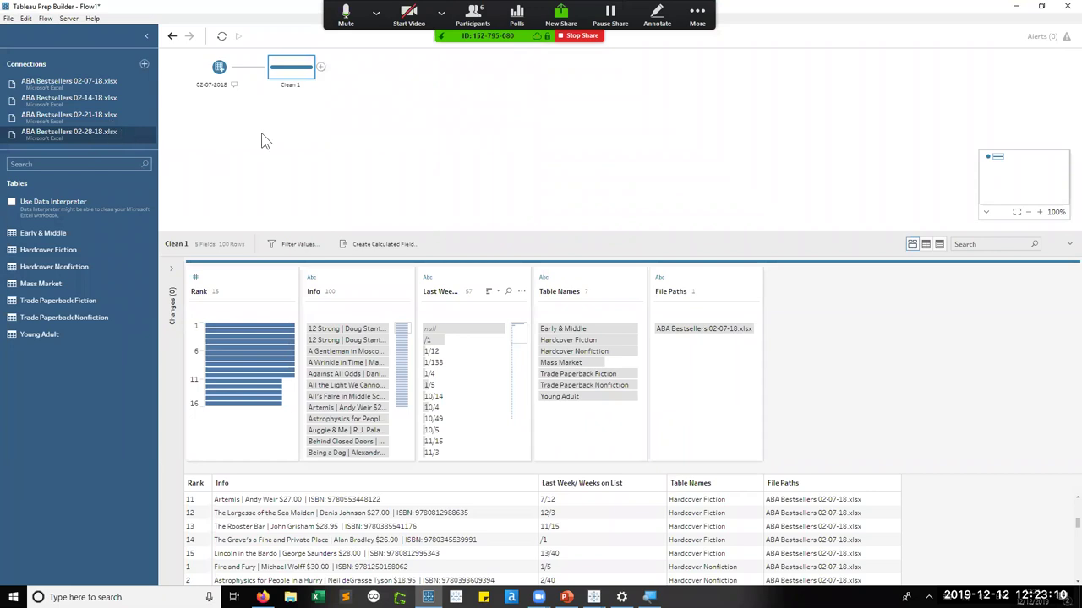
{"action": "left_click", "coordinate": [112, 127]}
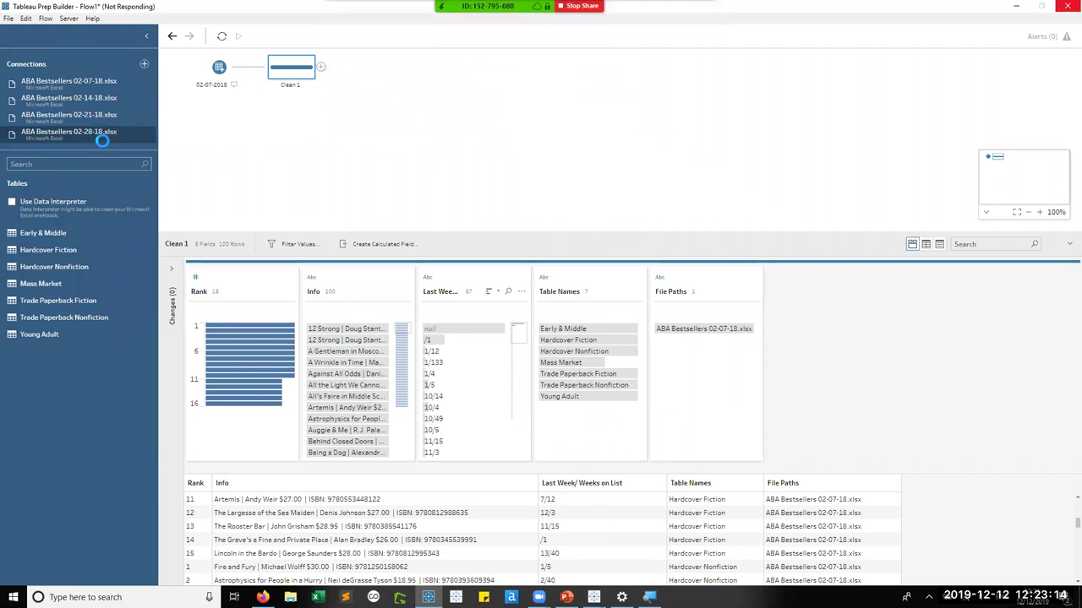
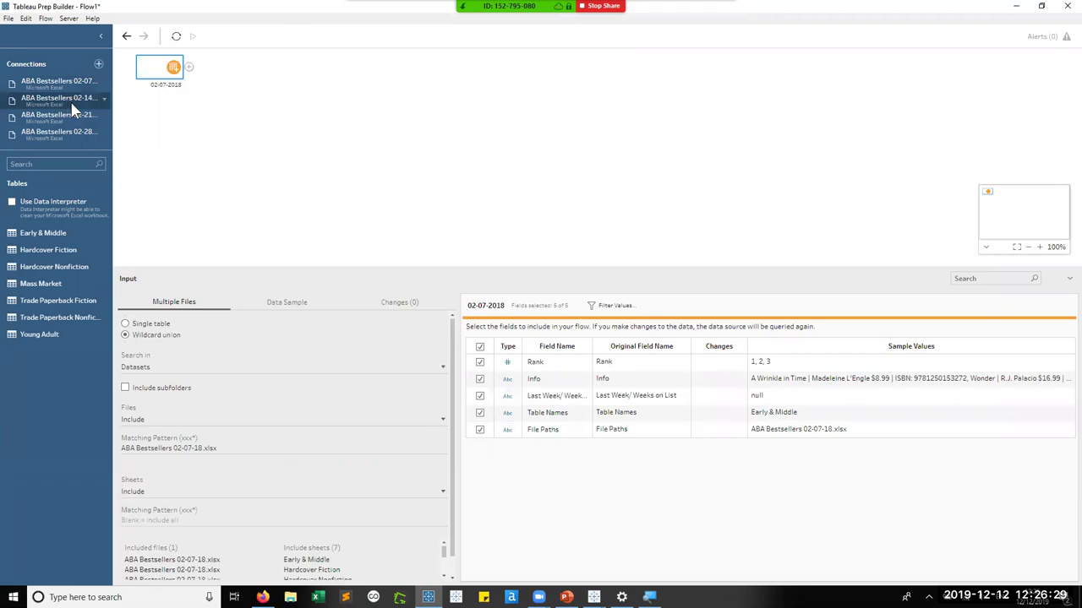
Add Early & Middle from ABA Bestsellers 02-14-18.xlsx as a wildcard union input including all sheets, and rename it 02-14-2018.
{"action": "left_click_drag", "start_coordinate": [45, 229], "coordinate": [164, 124]}
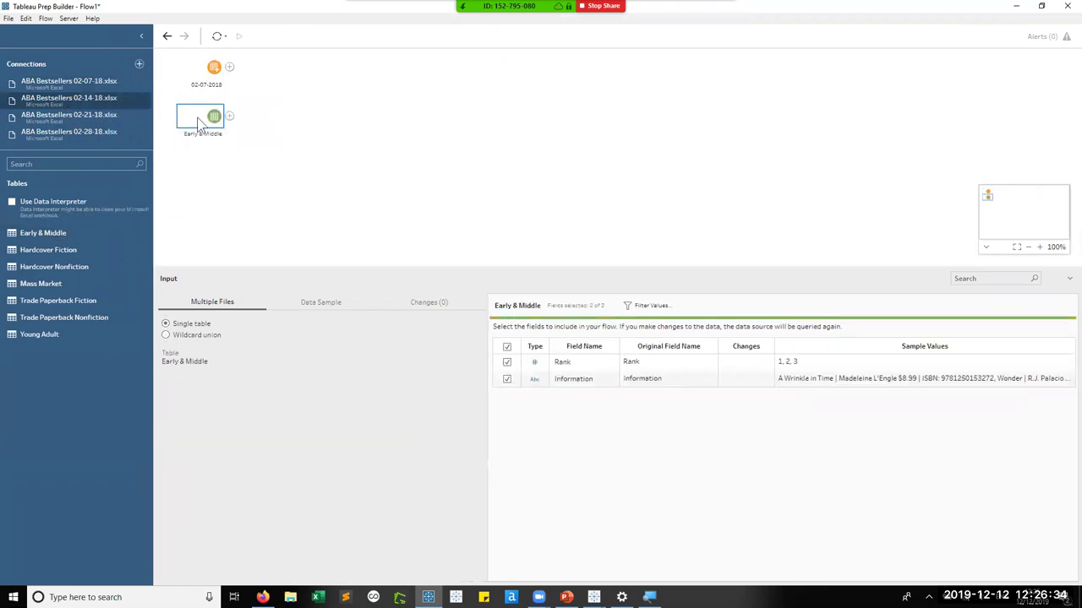
{"action": "left_click", "coordinate": [185, 334]}
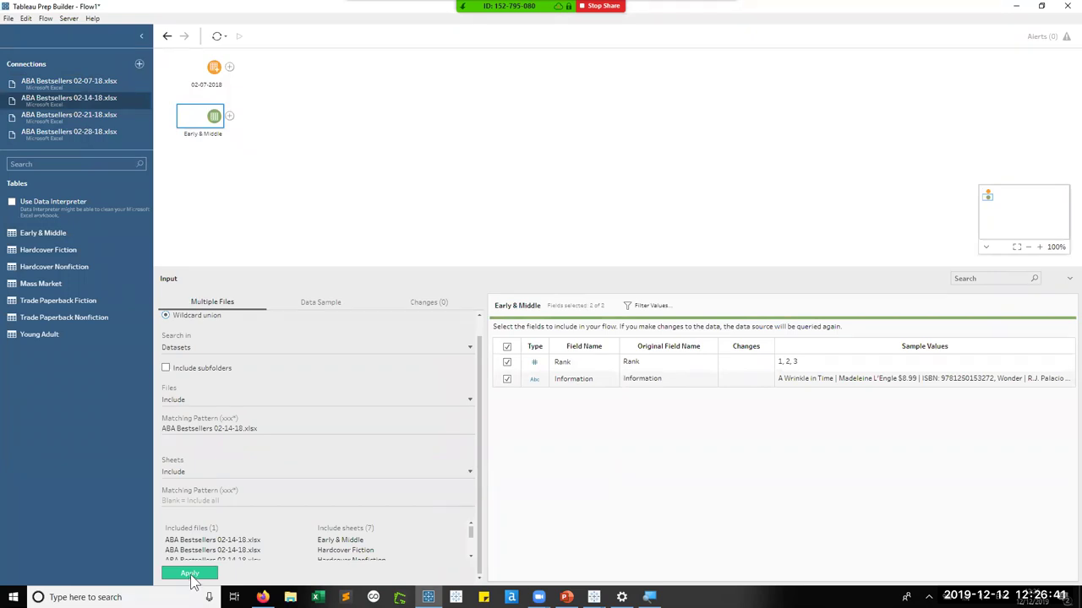
{"action": "left_click", "coordinate": [190, 574]}
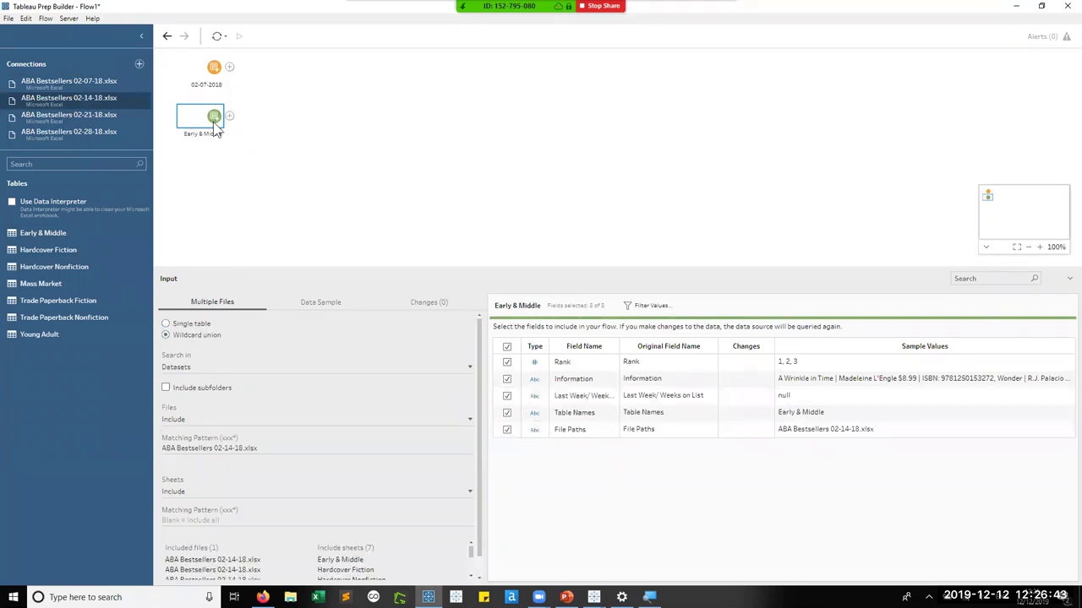
{"action": "double_click", "coordinate": [209, 133]}
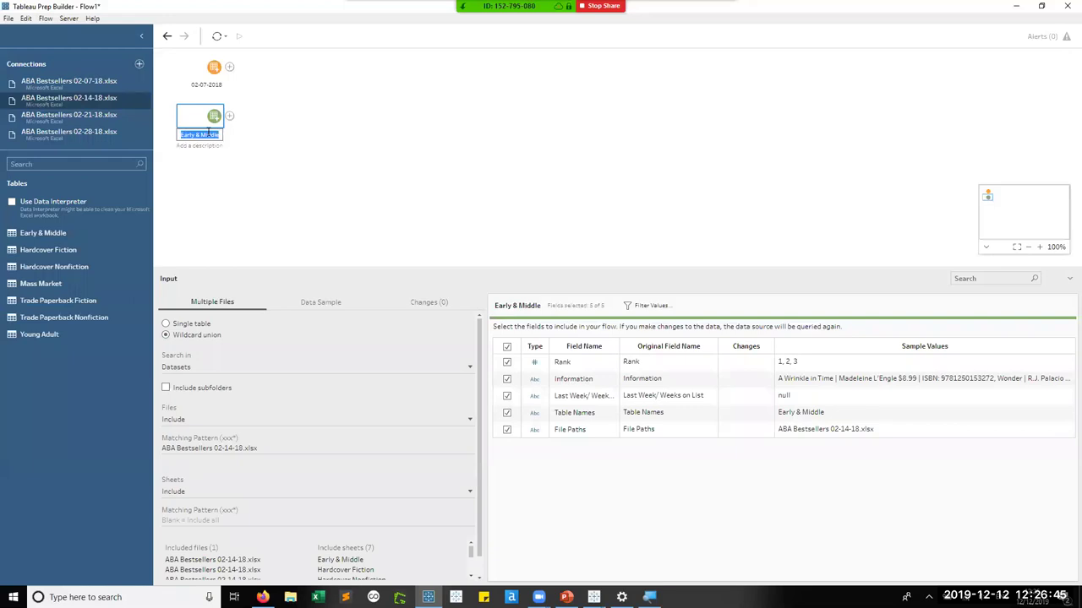
{"action": "type", "text": "02"}
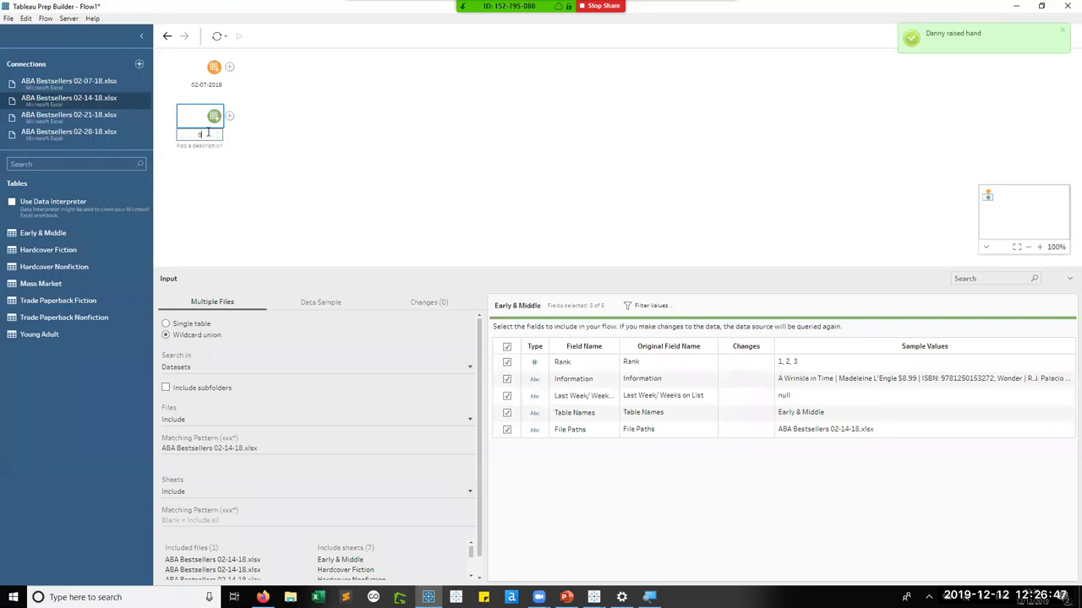
{"action": "type", "text": "-14-2018"}
{"action": "key", "text": "Return"}
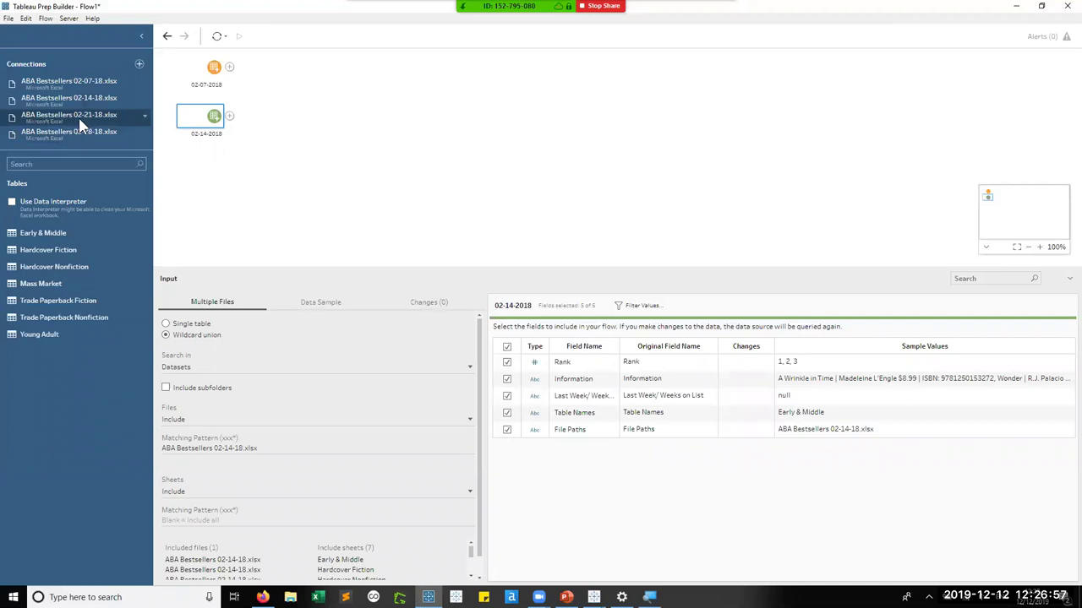
Add Early & Middle from ABA Bestsellers 02-21-18.xlsx as a wildcard union input including all sheets, and rename it 02-21-2018.
{"action": "left_click_drag", "start_coordinate": [38, 229], "coordinate": [200, 174]}
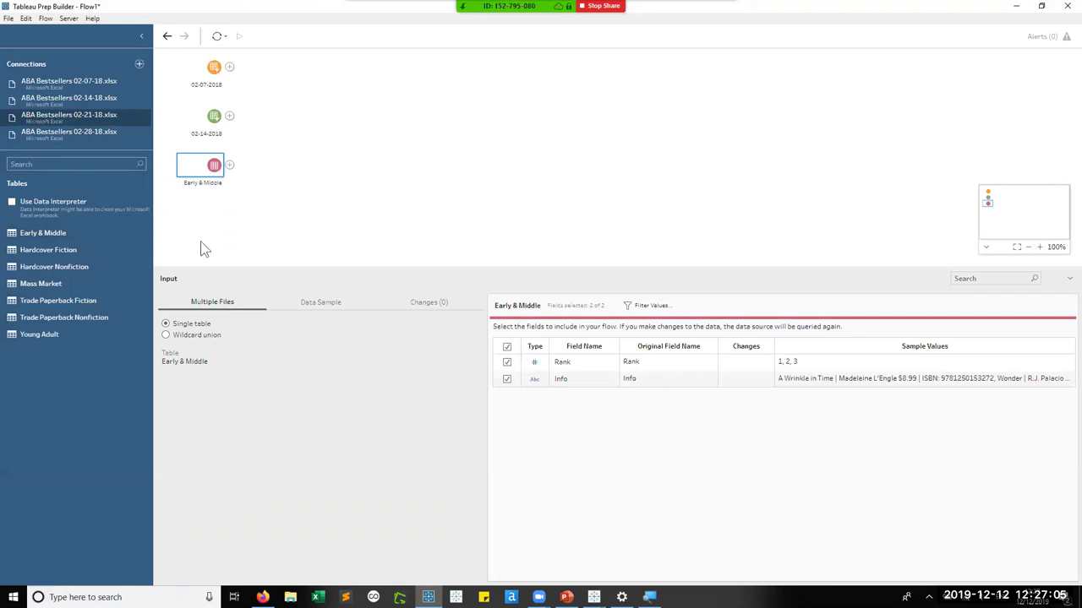
{"action": "left_click", "coordinate": [165, 335]}
{"action": "scroll", "coordinate": [324, 497], "scroll_direction": "down", "scroll_amount": 1}
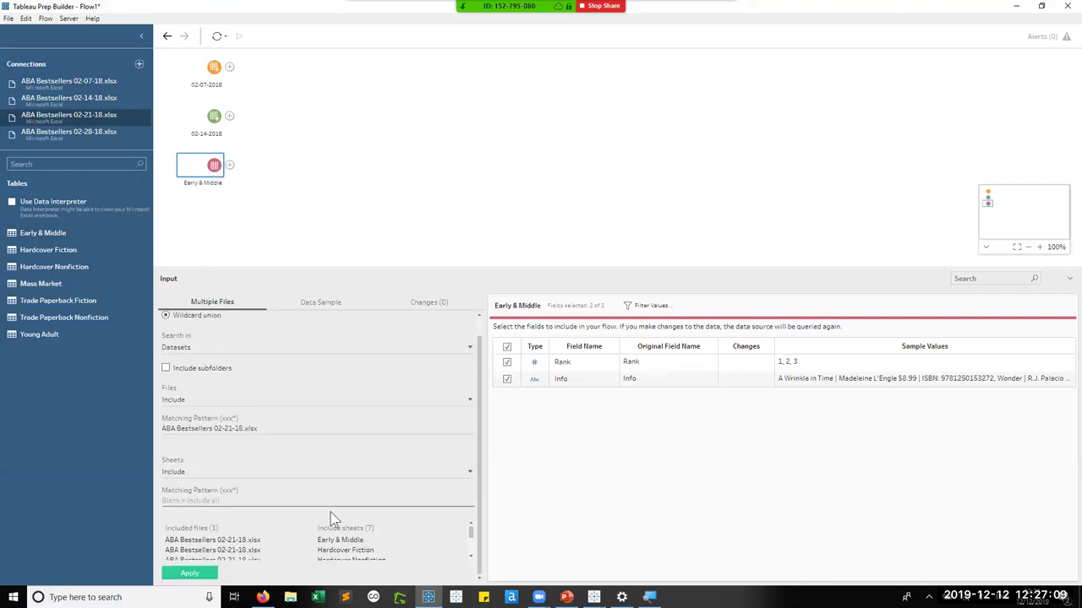
{"action": "left_click", "coordinate": [199, 576]}
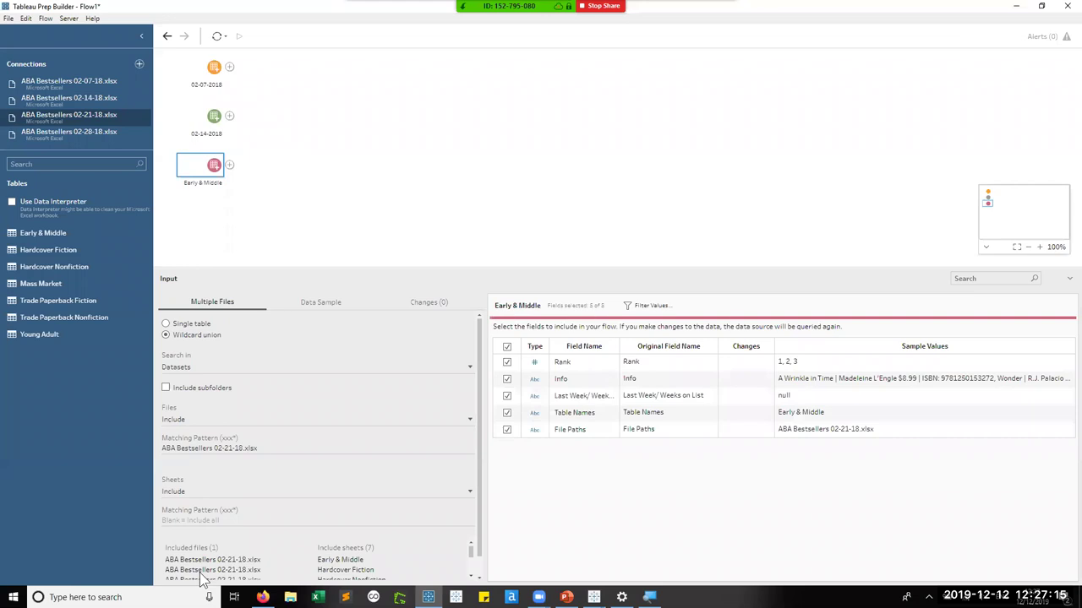
{"action": "double_click", "coordinate": [203, 184]}
{"action": "type", "text": "02-"}
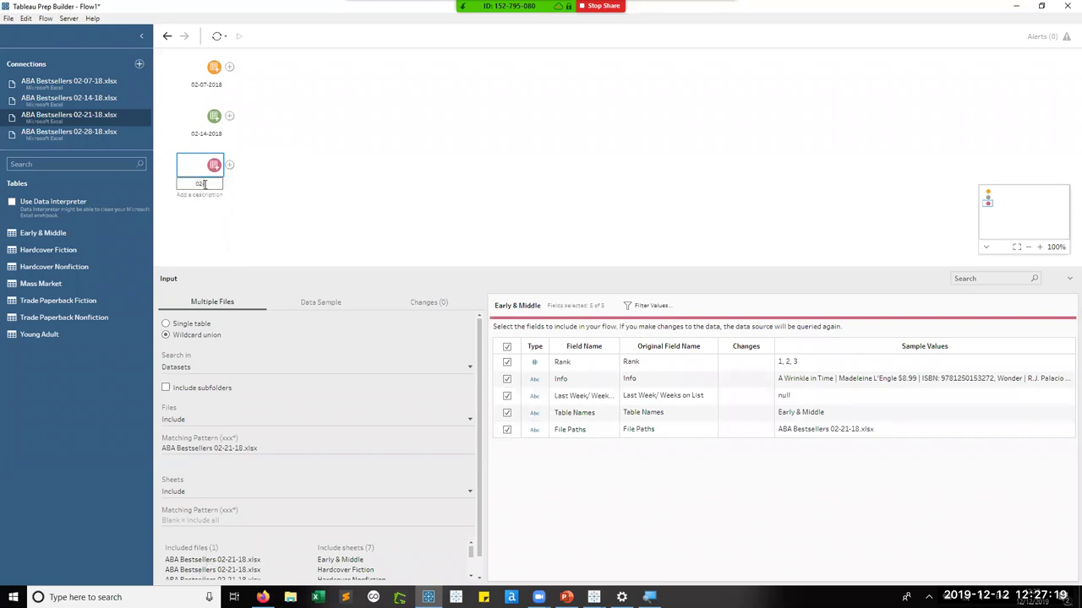
{"action": "type", "text": "21-2018"}
{"action": "key", "text": "Return"}
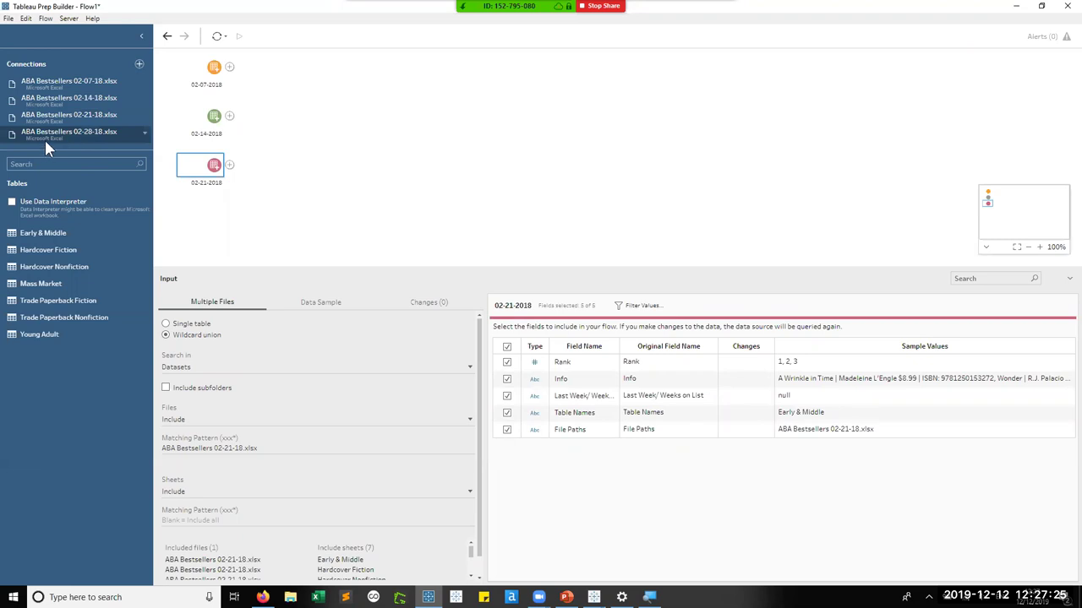
Add Early & Middle from ABA Bestsellers 02-28-18.xlsx as a wildcard union input including all sheets, and rename it 02-28-2018.
{"action": "left_click_drag", "start_coordinate": [34, 241], "coordinate": [207, 227]}
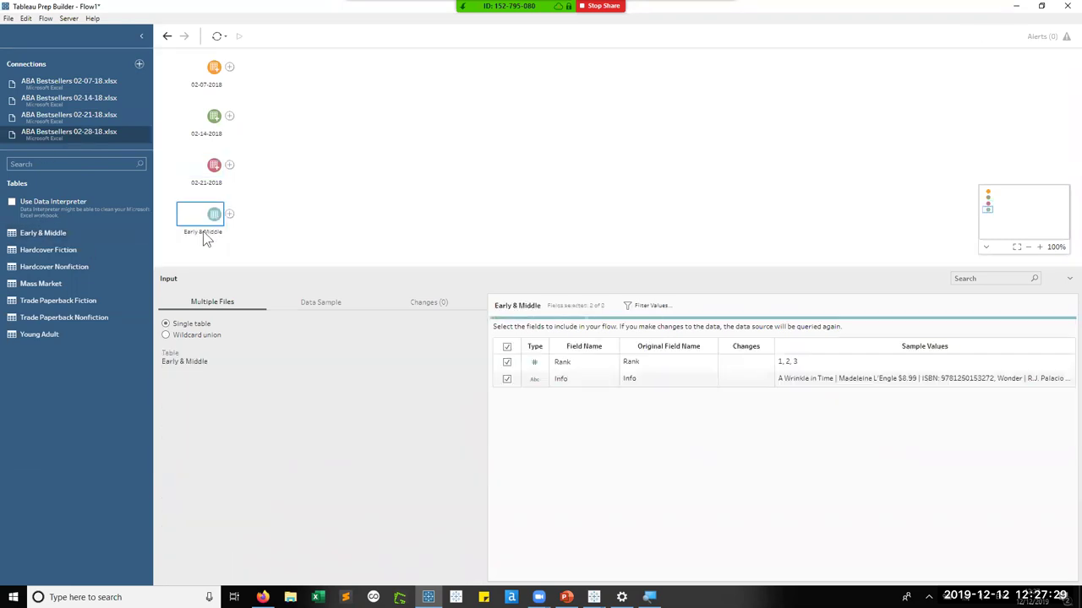
{"action": "left_click", "coordinate": [165, 334]}
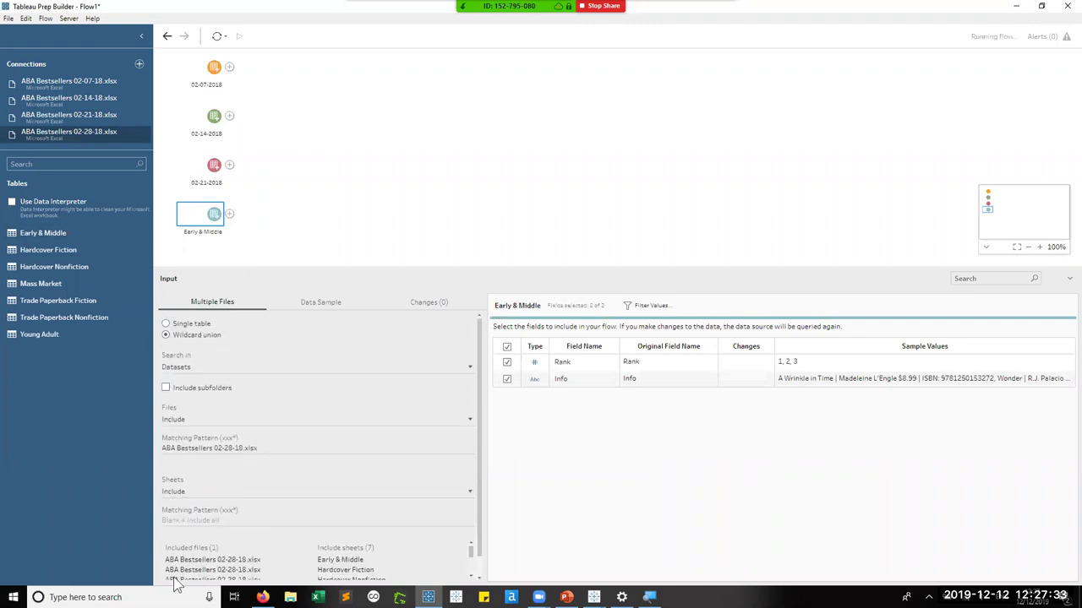
{"action": "double_click", "coordinate": [216, 233]}
{"action": "type", "text": "02-28"}
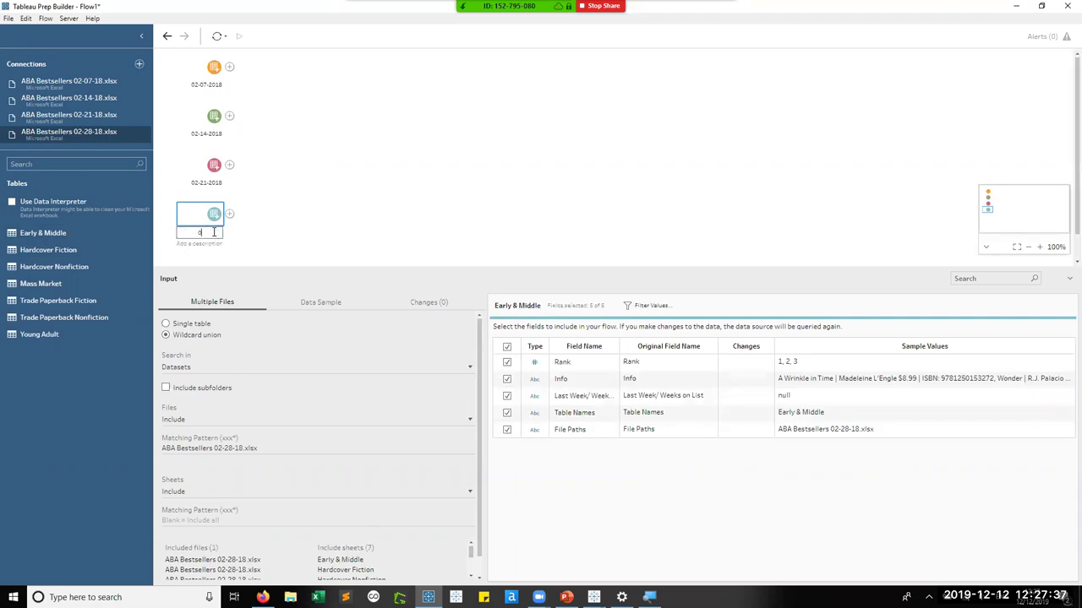
{"action": "type", "text": "-2018"}
{"action": "key", "text": "Return"}
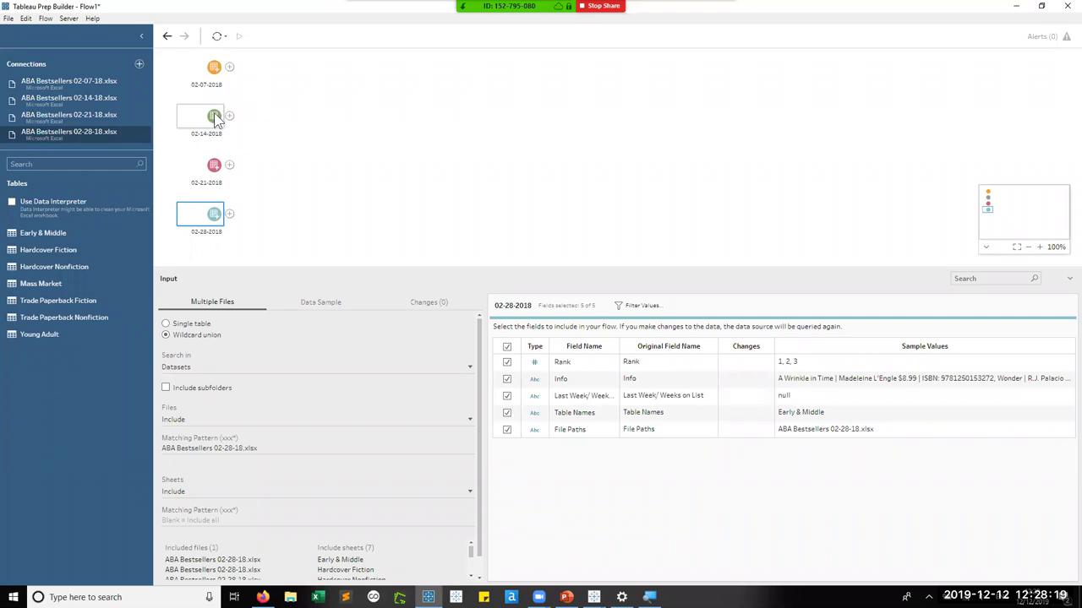
Union the 02-14-2018 input with the 02-07-2018 input.
{"action": "left_click_drag", "start_coordinate": [214, 113], "coordinate": [213, 87]}
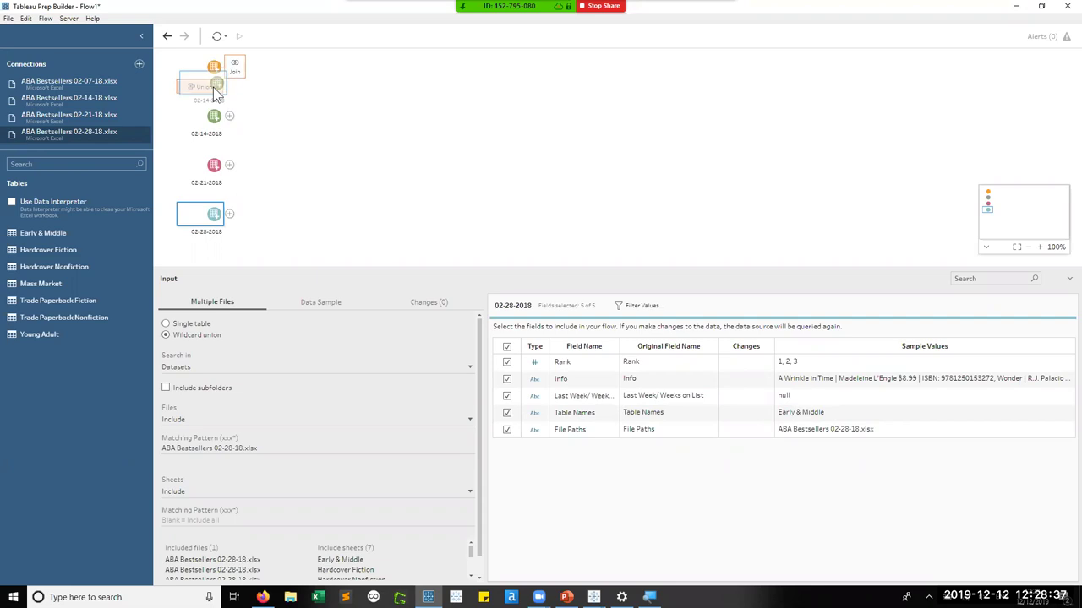
{"action": "left_click_drag", "start_coordinate": [213, 87], "coordinate": [215, 89]}
{"action": "left_click_drag", "start_coordinate": [216, 88], "coordinate": [215, 90]}
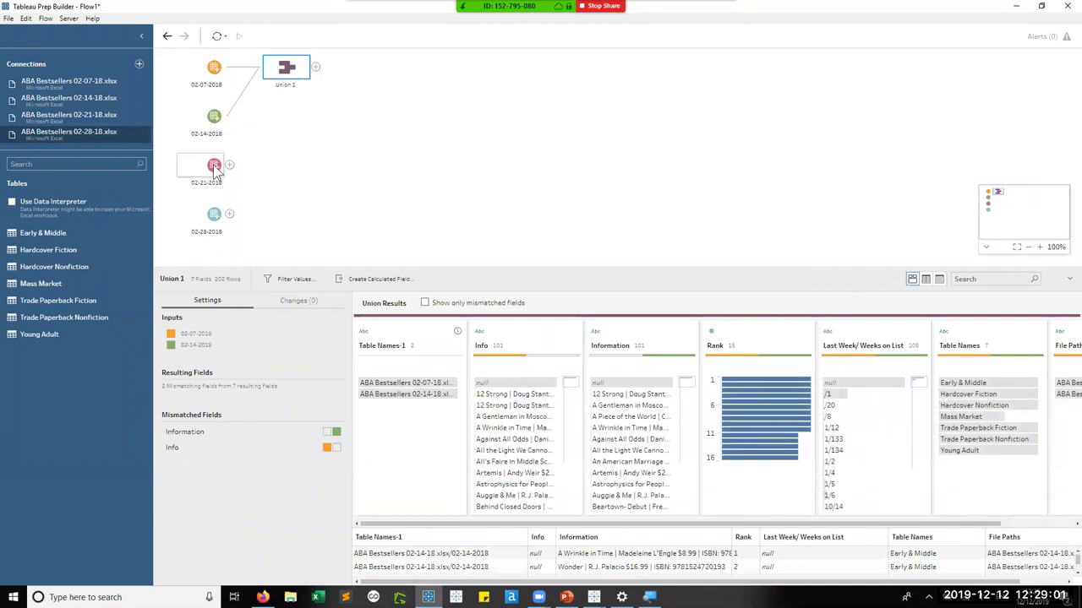
Add the 02-21-2018 and 02-28-2018 inputs to the existing union, Union 1.
{"action": "left_click_drag", "start_coordinate": [213, 165], "coordinate": [236, 156]}
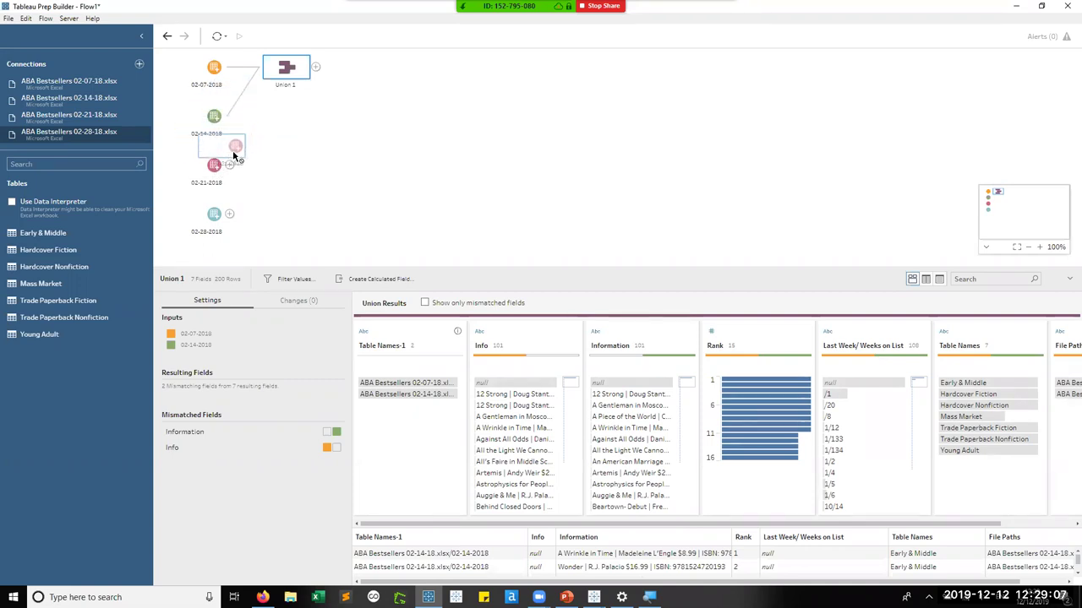
{"action": "left_click_drag", "start_coordinate": [237, 136], "coordinate": [262, 82]}
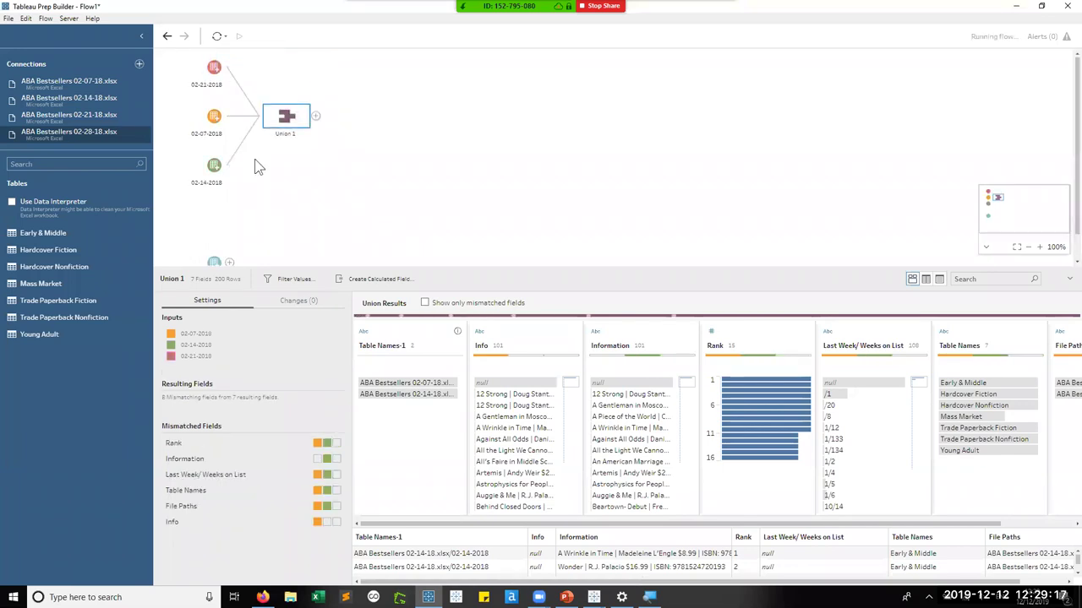
{"action": "scroll", "coordinate": [213, 253], "scroll_direction": "down", "scroll_amount": 1}
{"action": "left_click_drag", "start_coordinate": [214, 237], "coordinate": [258, 85]}
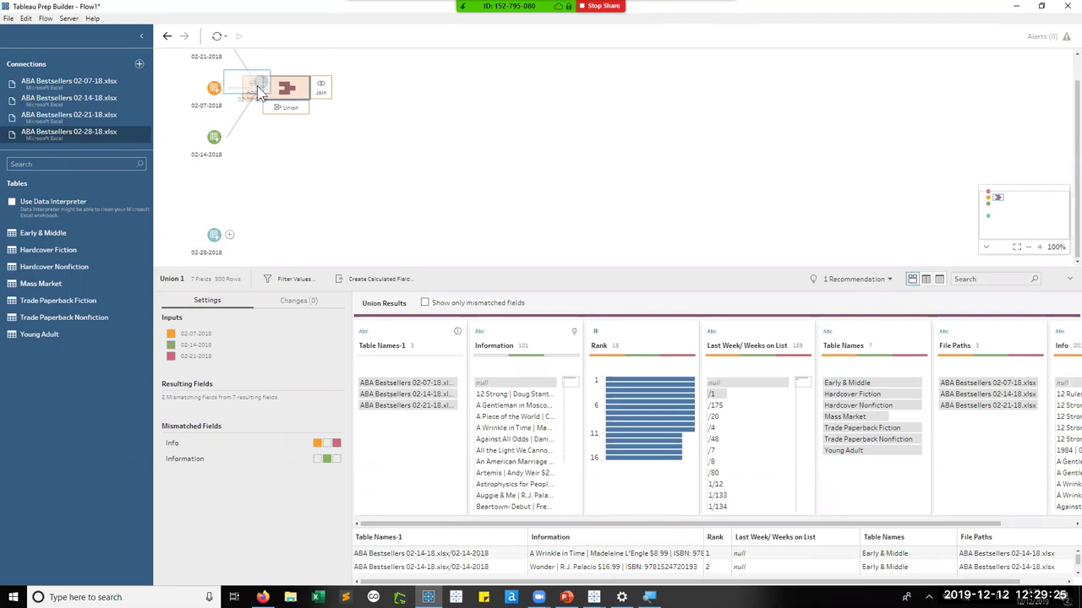
{"action": "left_click_drag", "start_coordinate": [259, 93], "coordinate": [257, 95]}
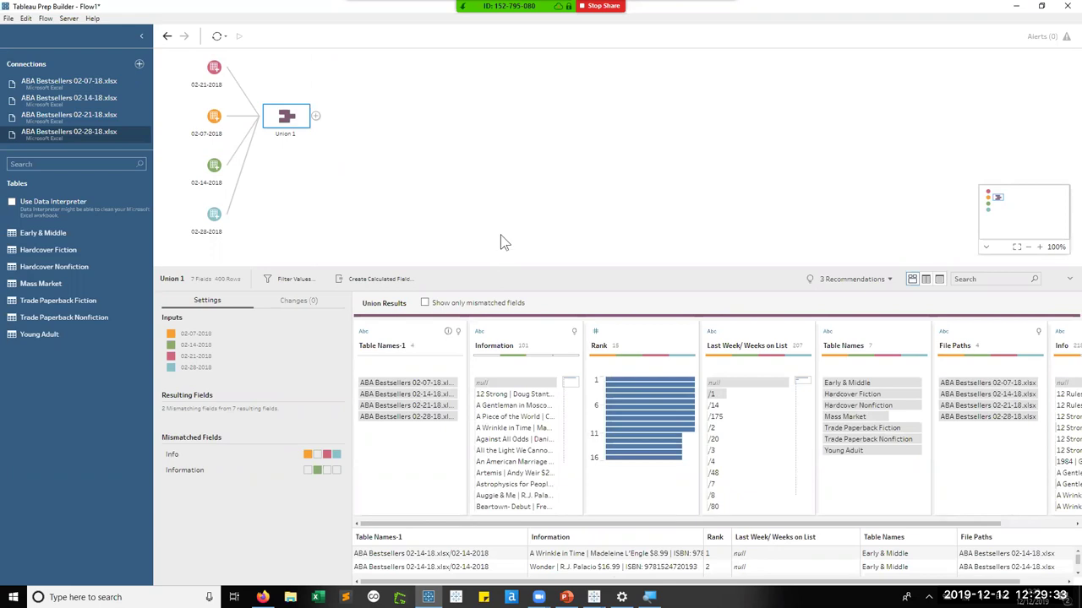
Show only the mismatched fields in the union results and widen the Info and Information field cards.
{"action": "left_click_drag", "start_coordinate": [498, 267], "coordinate": [494, 180]}
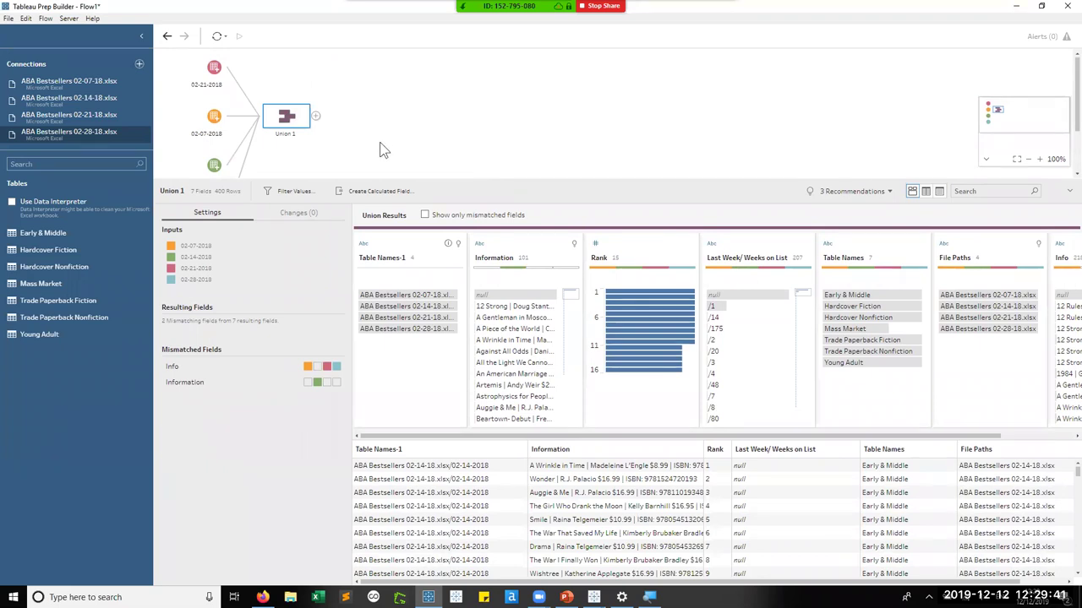
{"action": "left_click_drag", "start_coordinate": [382, 180], "coordinate": [365, 245]}
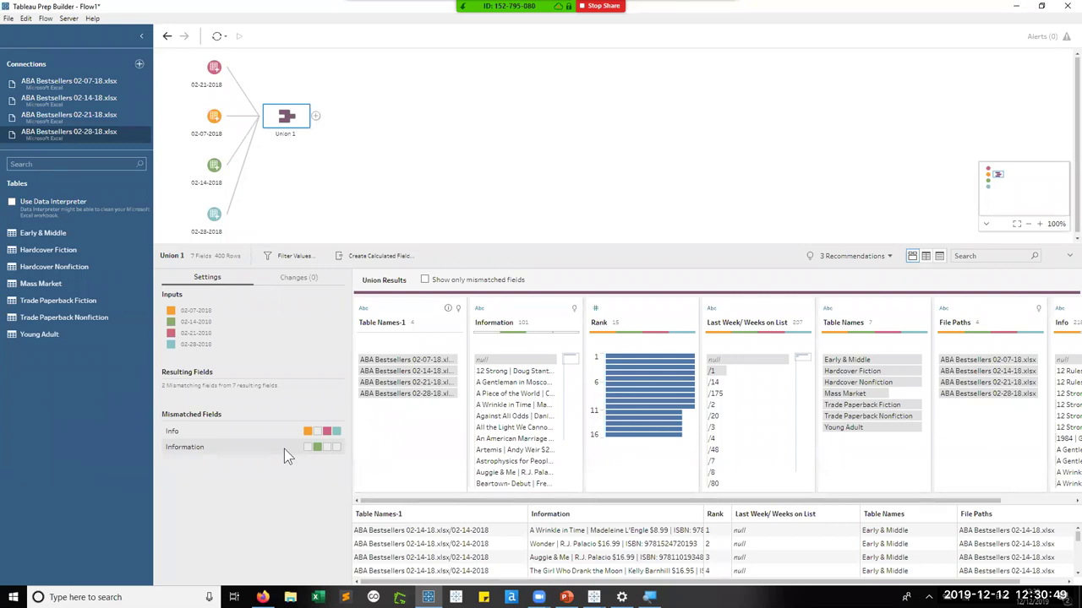
{"action": "left_click", "coordinate": [425, 281]}
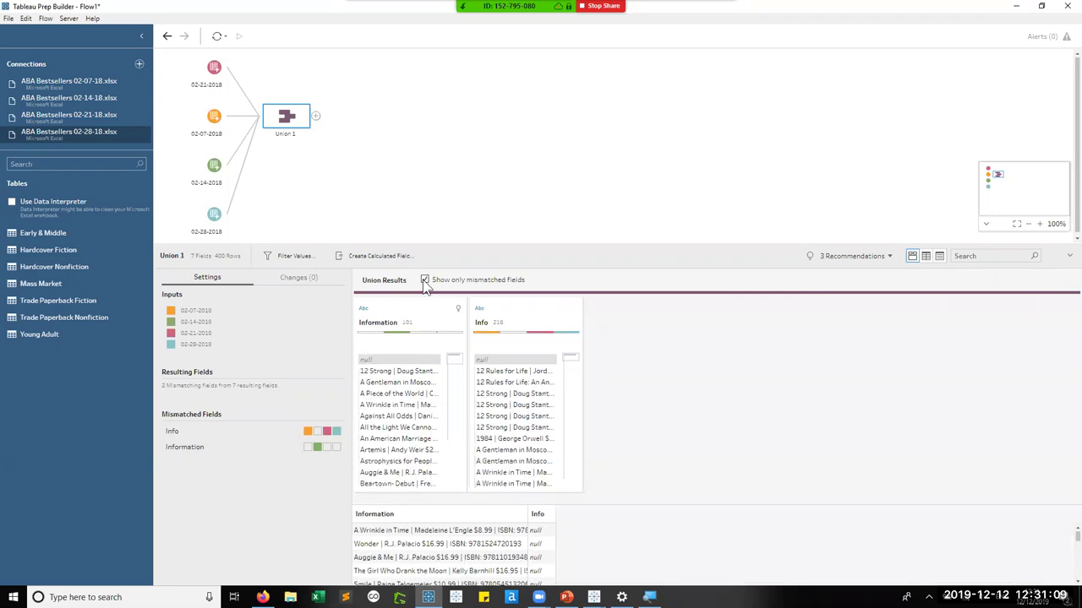
{"action": "left_click_drag", "start_coordinate": [500, 244], "coordinate": [488, 154]}
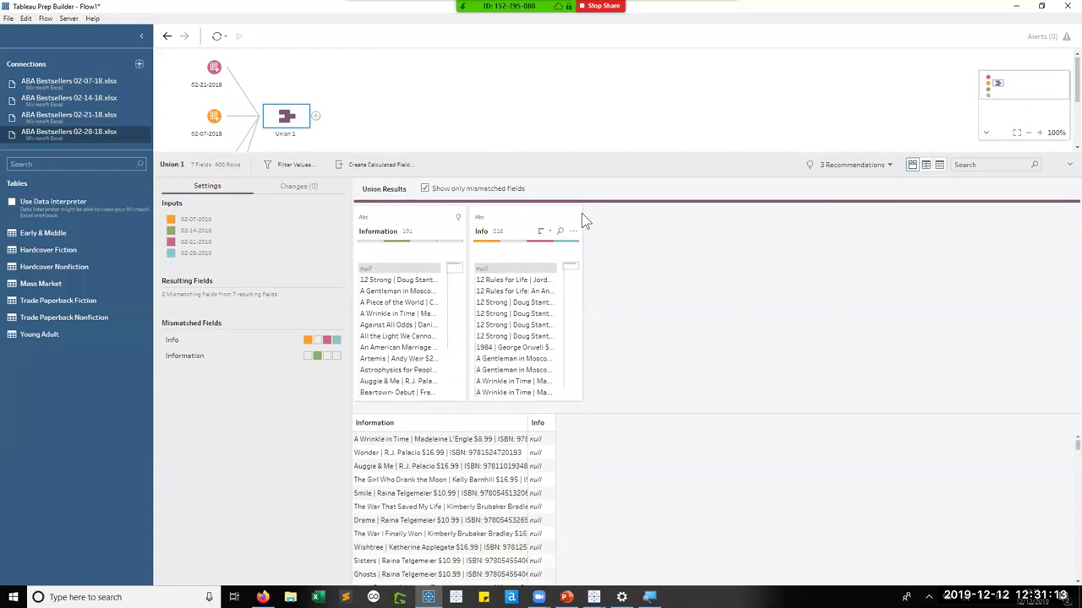
{"action": "left_click_drag", "start_coordinate": [582, 213], "coordinate": [659, 223]}
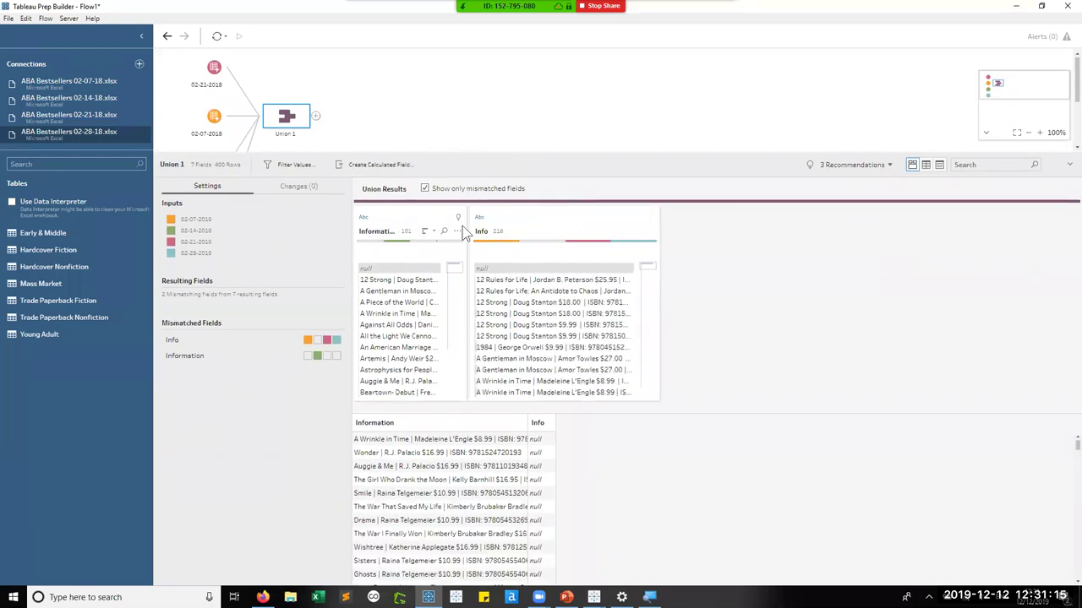
{"action": "left_click_drag", "start_coordinate": [466, 234], "coordinate": [553, 234]}
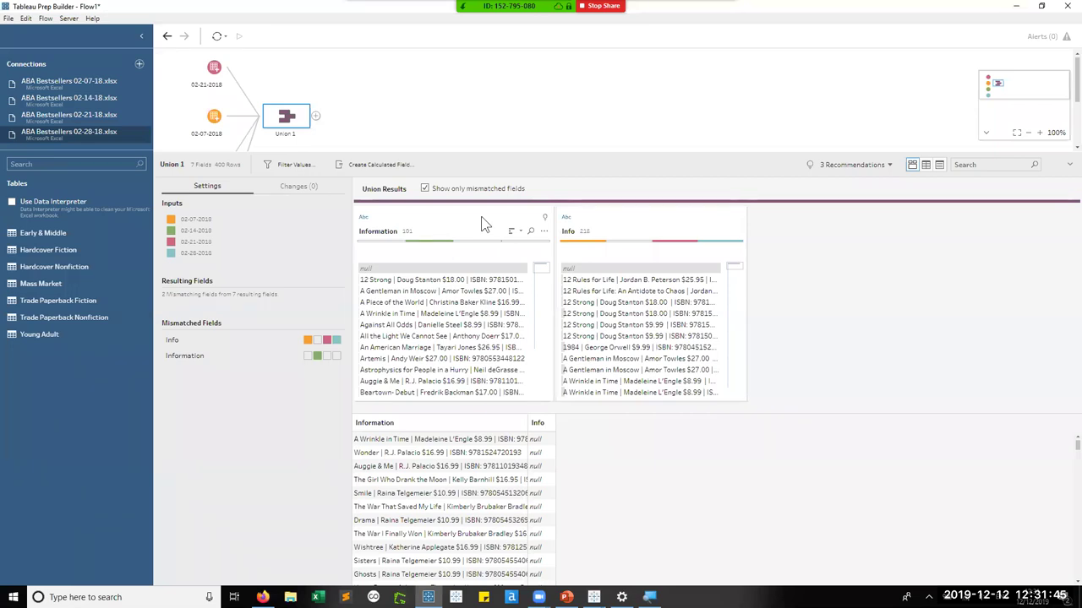
Merge the mismatched Information field into Info, and show all fields of the union results again.
{"action": "left_click_drag", "start_coordinate": [484, 224], "coordinate": [599, 234]}
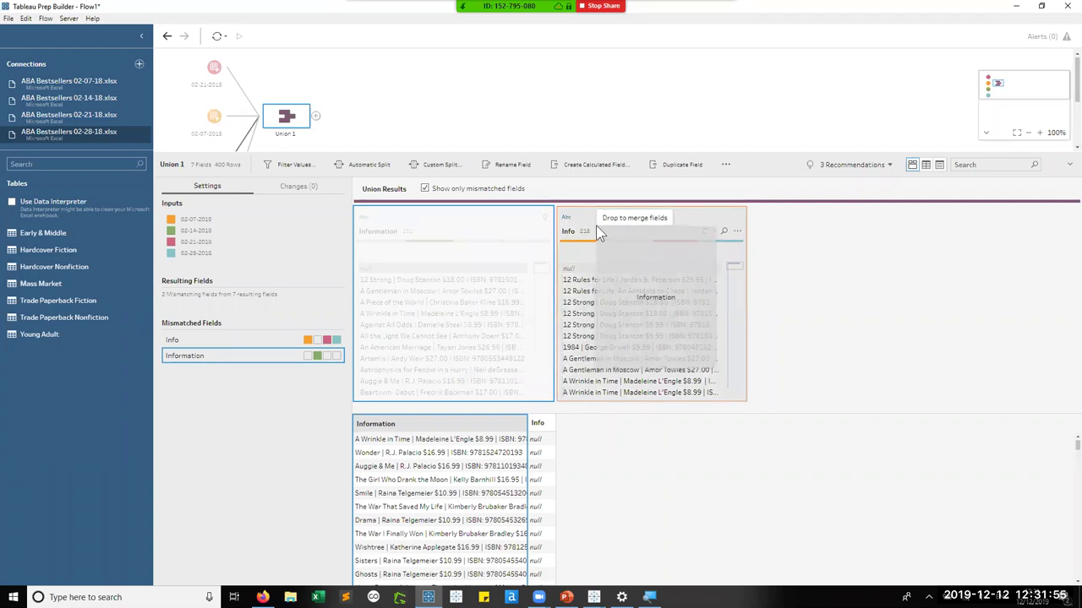
{"action": "left_click_drag", "start_coordinate": [597, 234], "coordinate": [600, 233]}
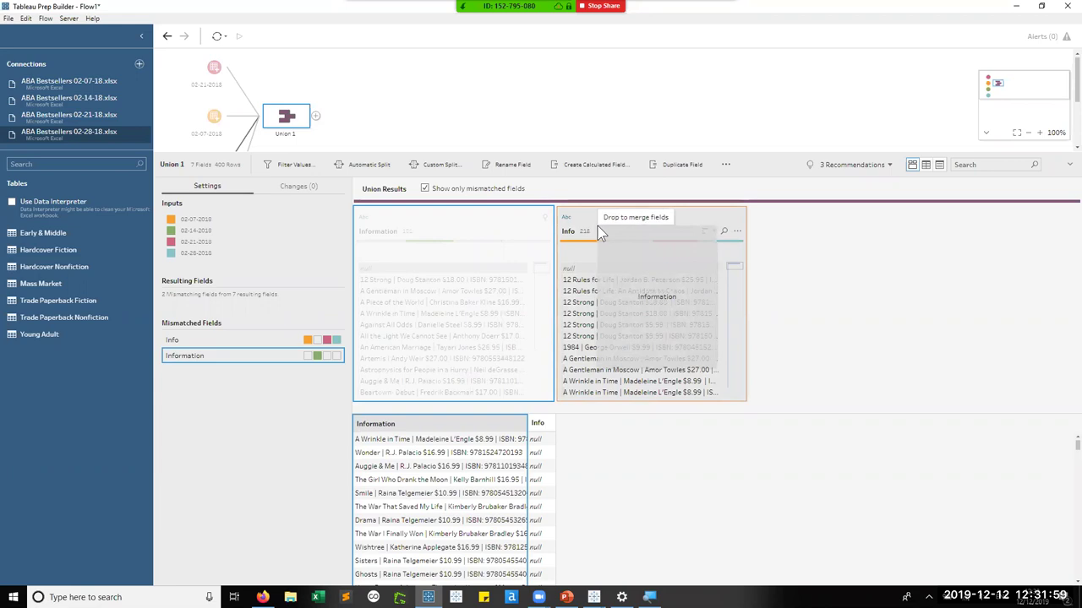
{"action": "left_click_drag", "start_coordinate": [598, 228], "coordinate": [599, 229]}
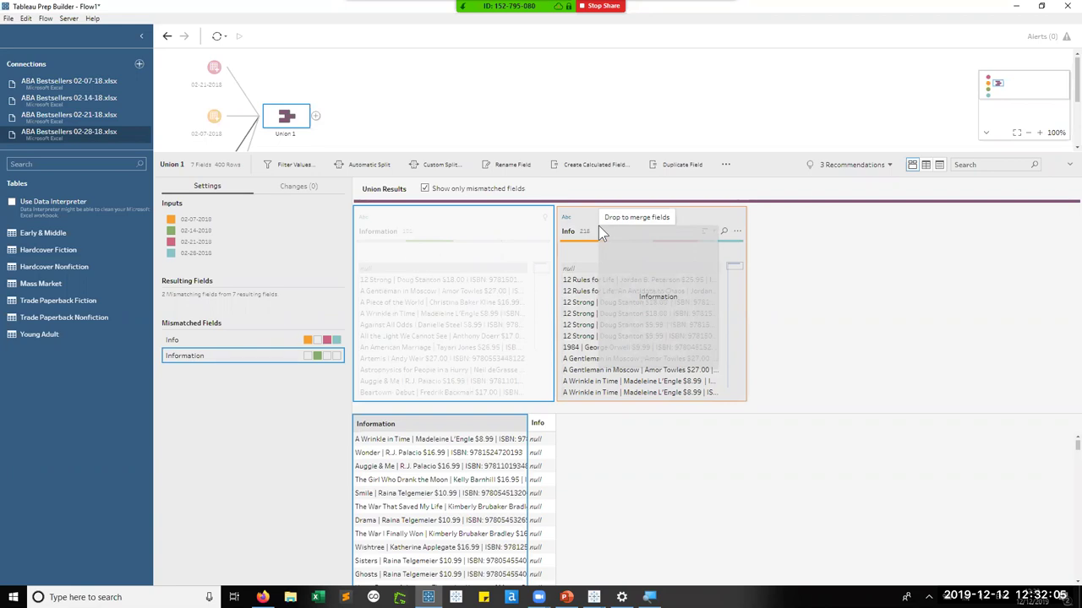
{"action": "left_click_drag", "start_coordinate": [598, 225], "coordinate": [598, 225]}
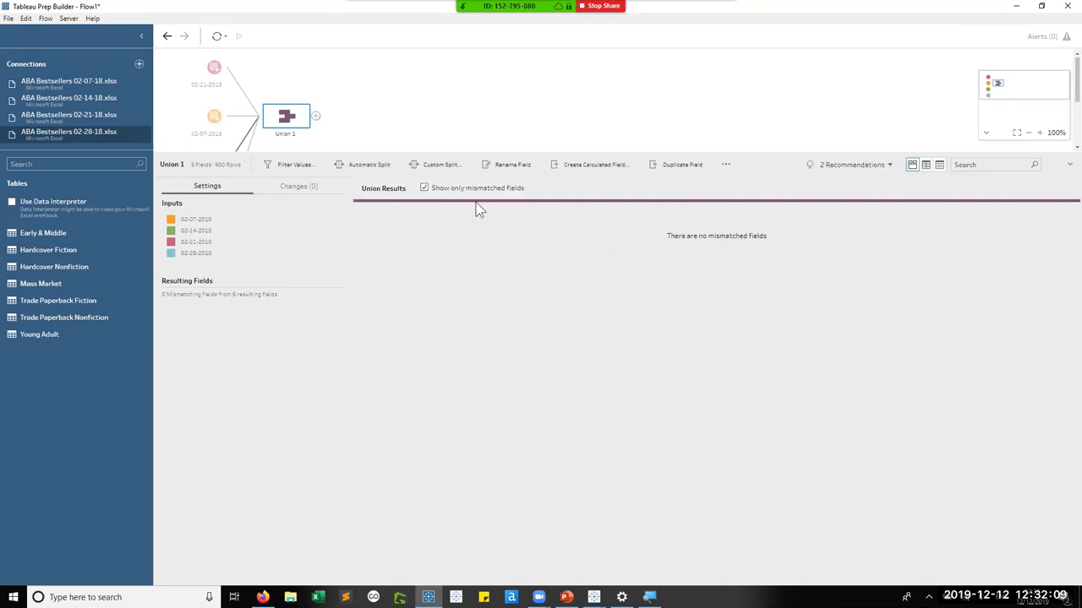
{"action": "left_click", "coordinate": [424, 188]}
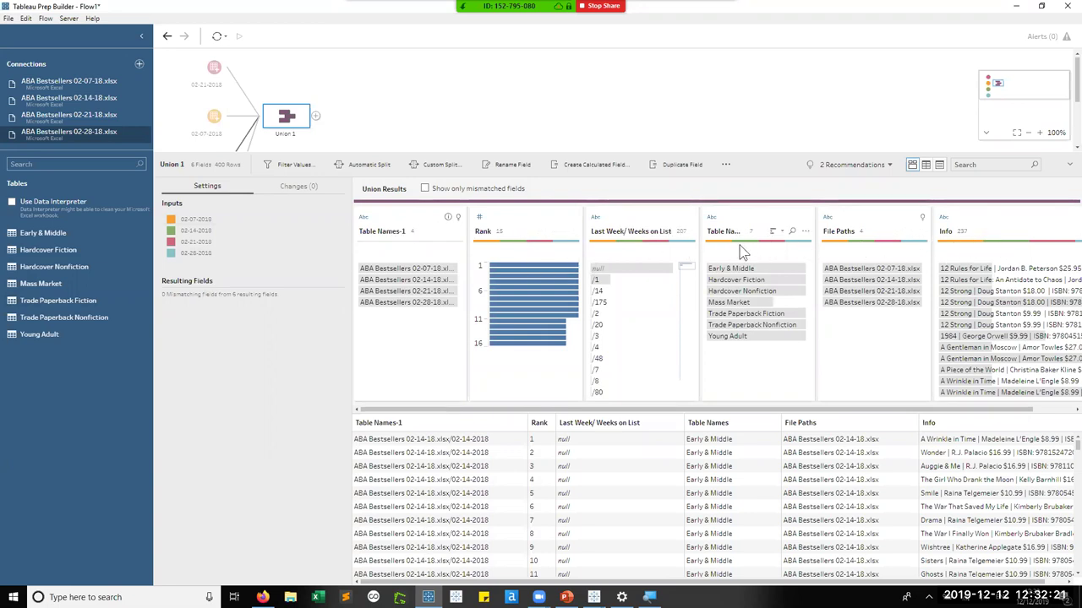
{"action": "left_click_drag", "start_coordinate": [603, 411], "coordinate": [645, 410]}
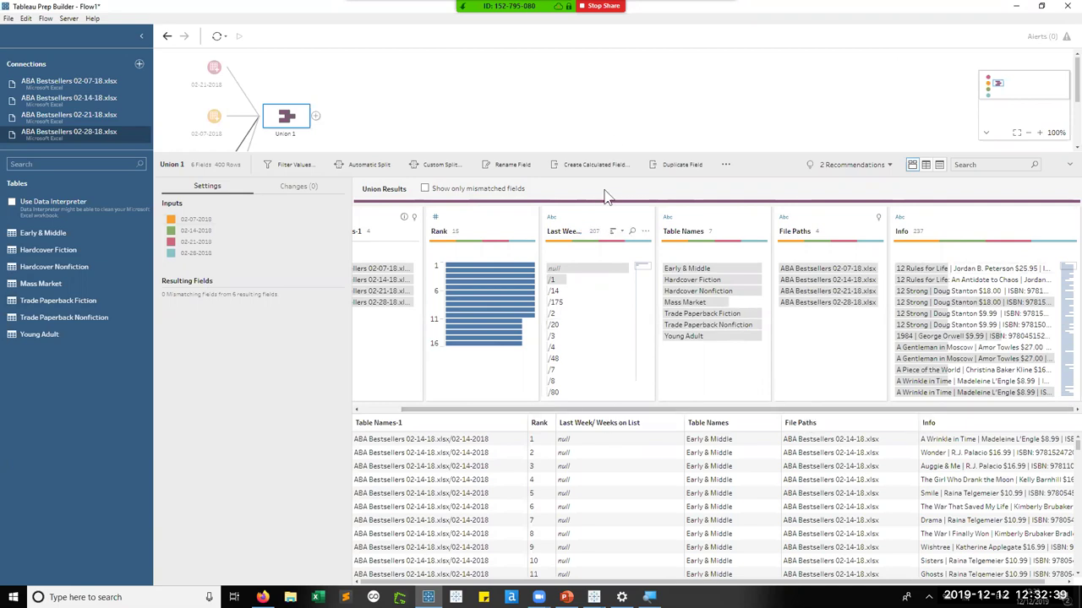
{"action": "left_click_drag", "start_coordinate": [612, 153], "coordinate": [589, 290]}
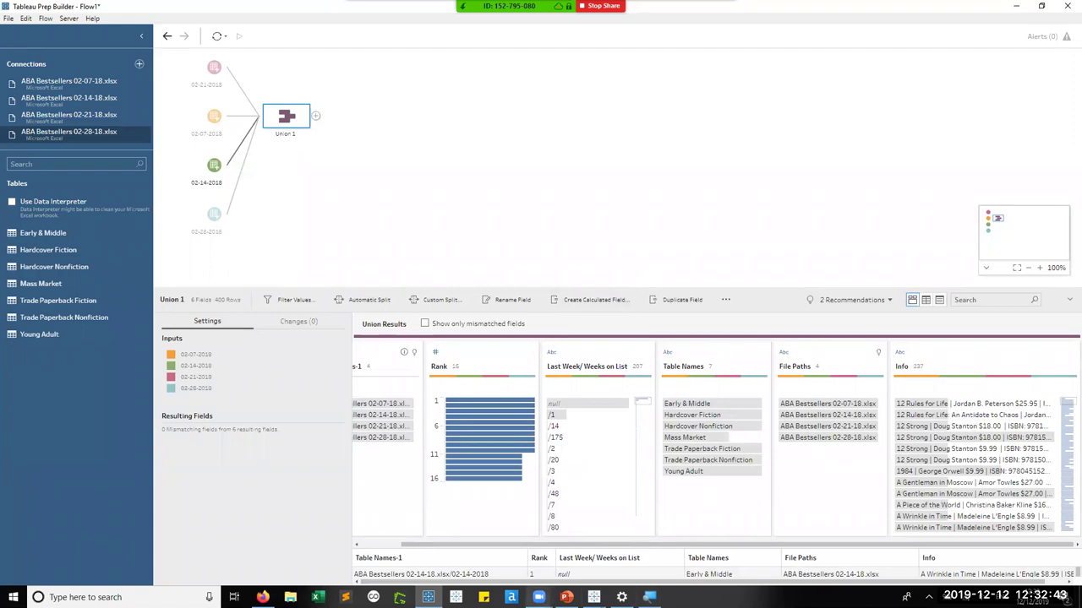
{"action": "mouse_move", "coordinate": [538, 597]}
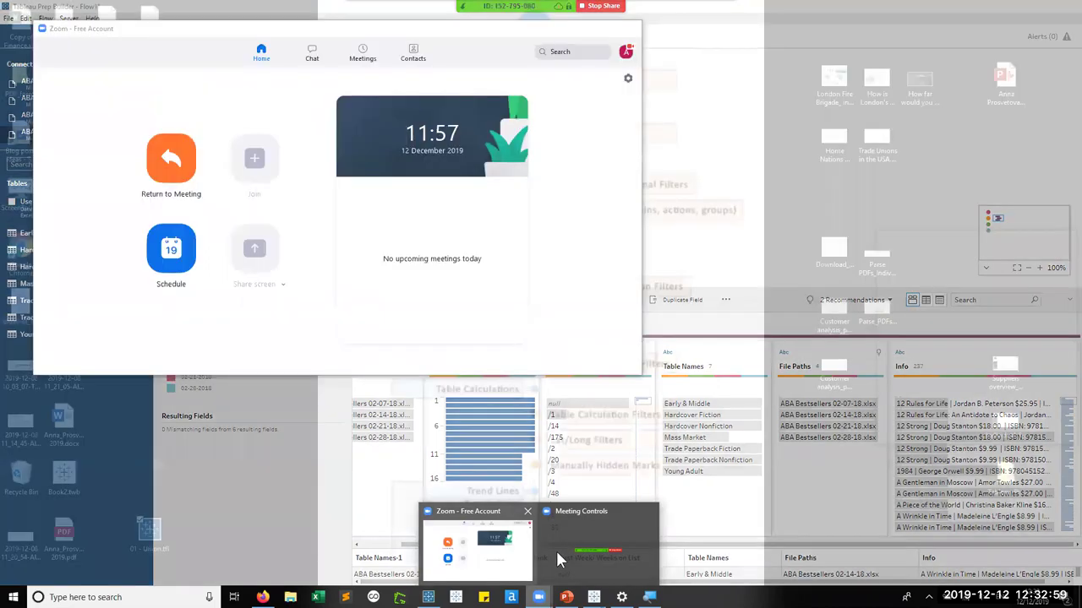
{"action": "left_click", "coordinate": [558, 548]}
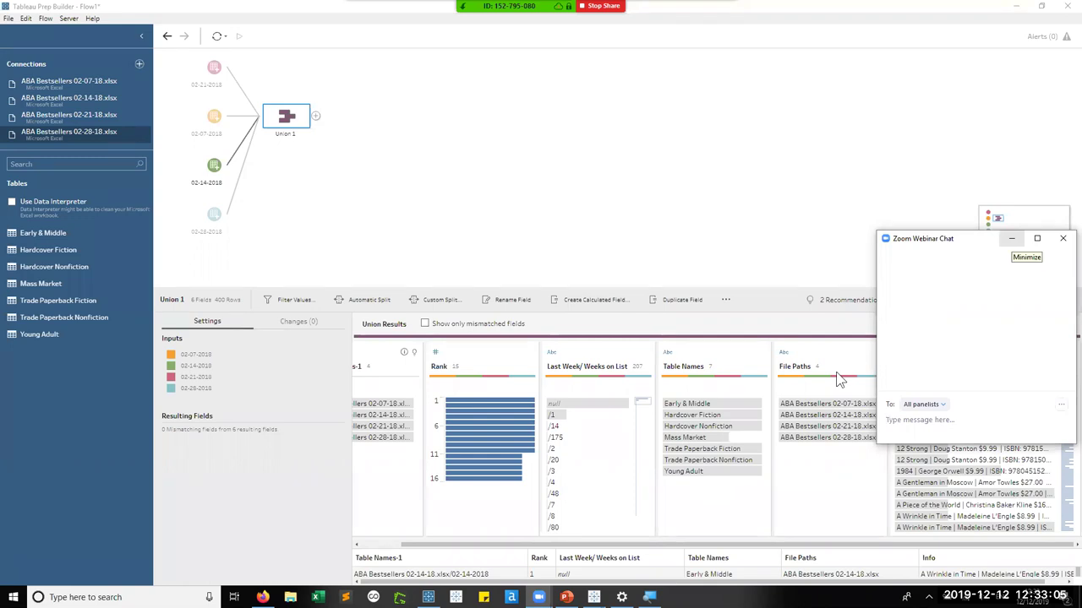
{"action": "left_click", "coordinate": [483, 110]}
Add a cleaning step after Union 1 and remove the Table Names-1 field in it.
{"action": "left_click", "coordinate": [286, 118]}
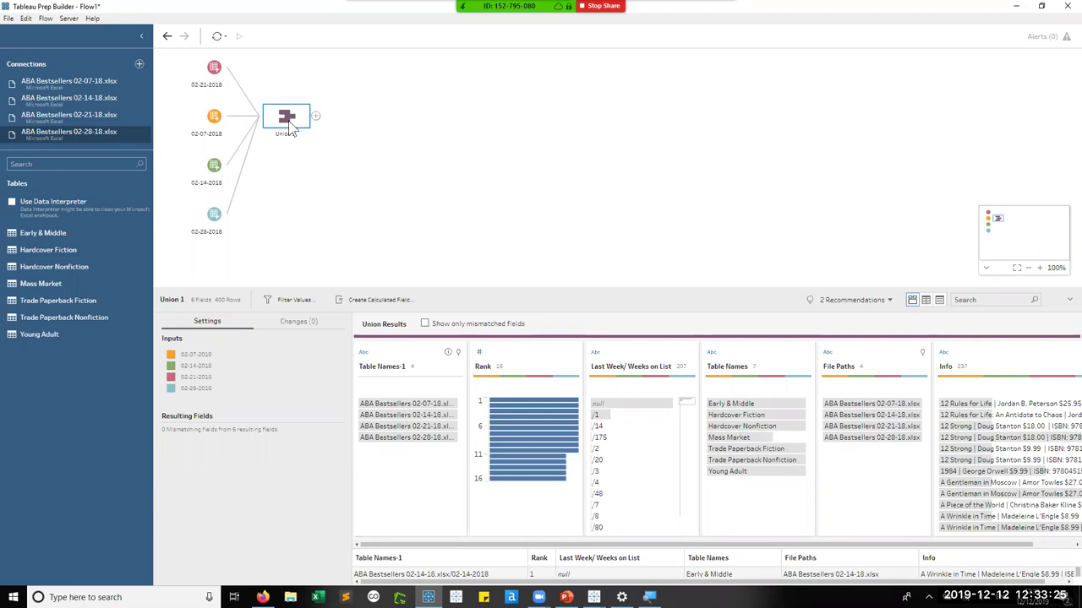
{"action": "left_click_drag", "start_coordinate": [449, 283], "coordinate": [448, 262]}
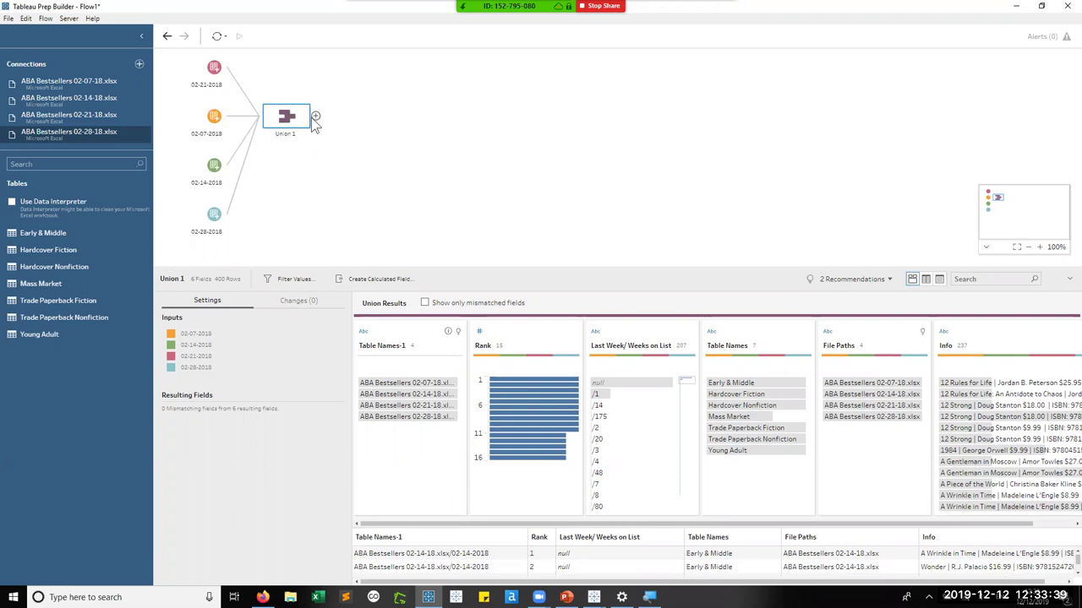
{"action": "left_click", "coordinate": [316, 117]}
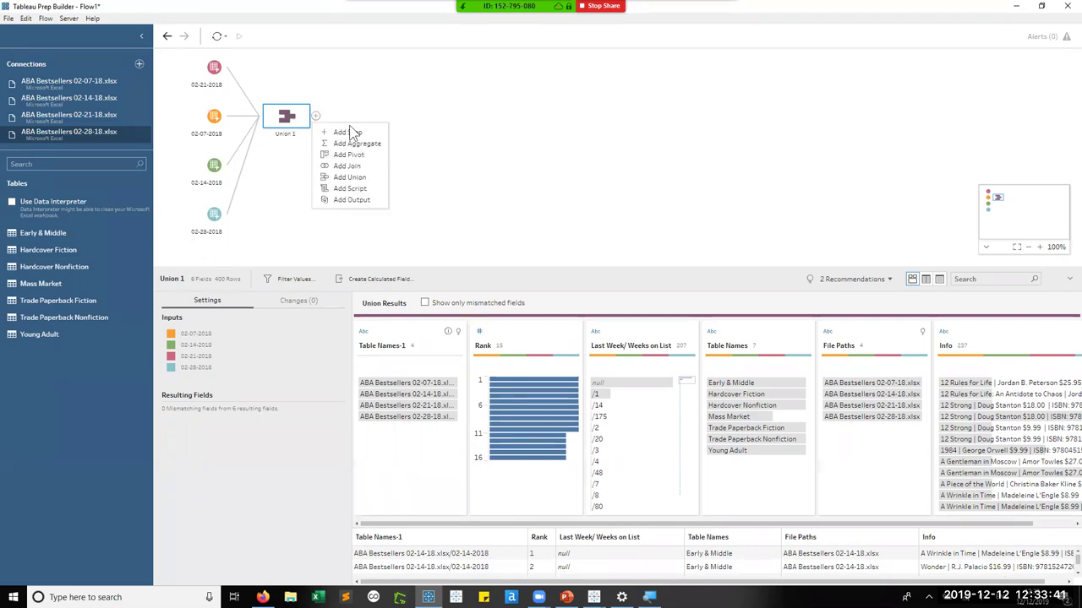
{"action": "left_click", "coordinate": [347, 132]}
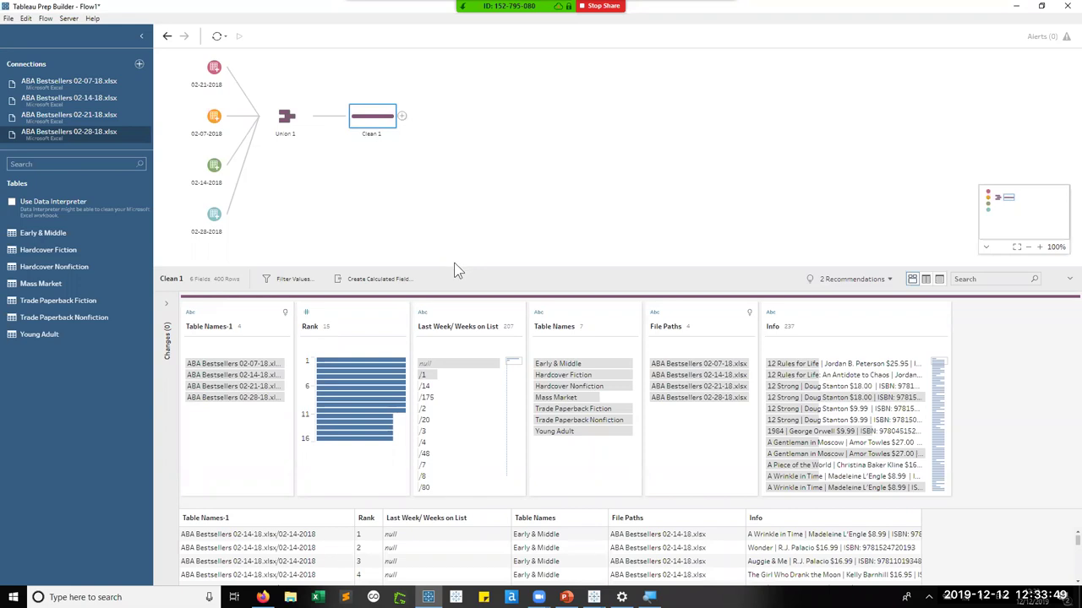
{"action": "left_click_drag", "start_coordinate": [452, 267], "coordinate": [451, 228]}
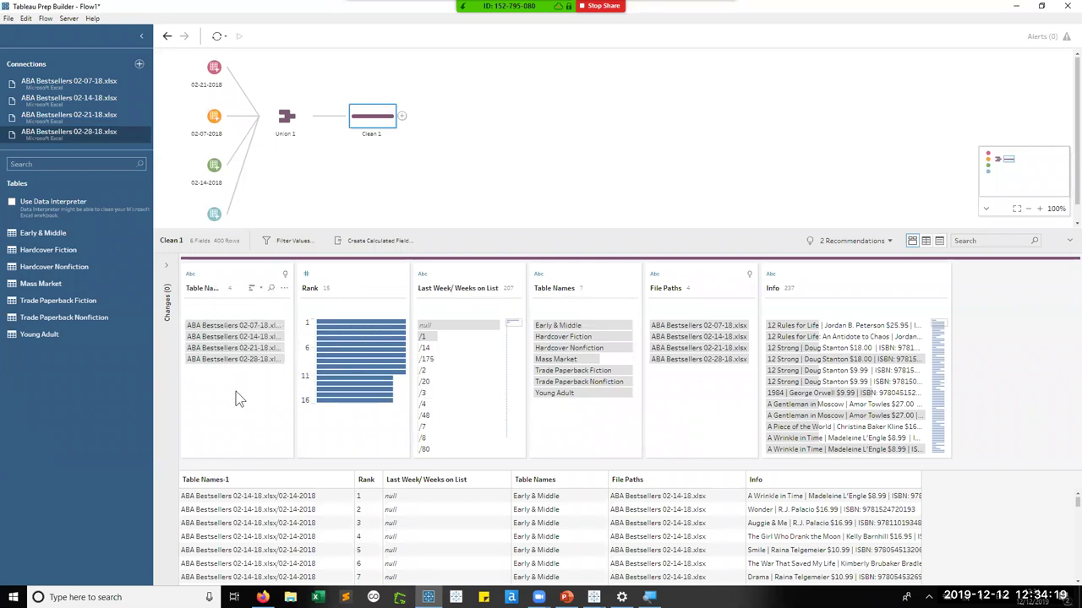
{"action": "left_click", "coordinate": [284, 289]}
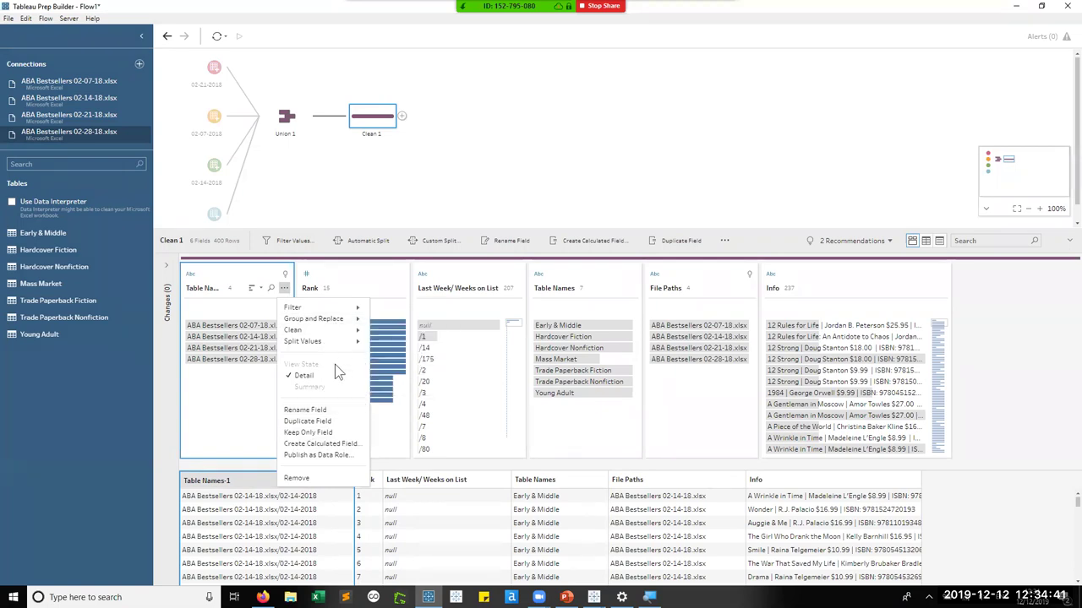
{"action": "left_click", "coordinate": [329, 475]}
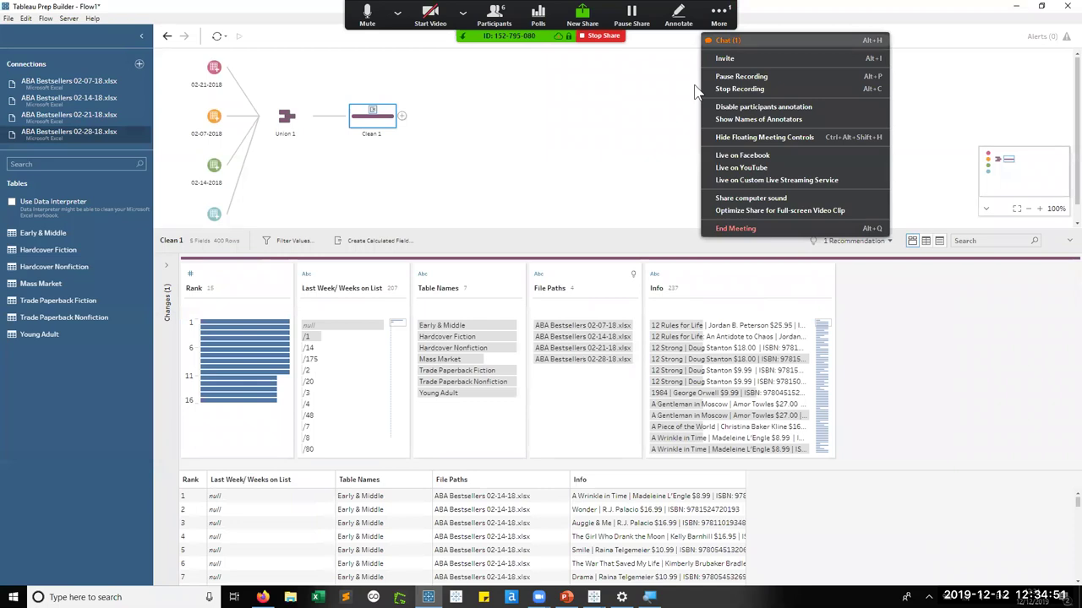
{"action": "left_click", "coordinate": [695, 91]}
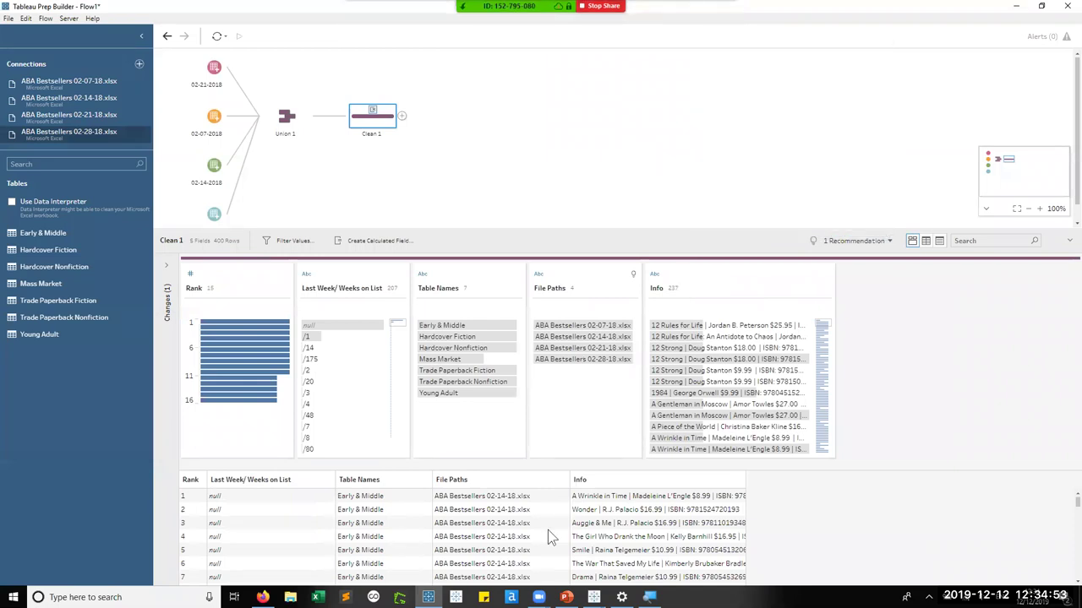
{"action": "mouse_move", "coordinate": [539, 595]}
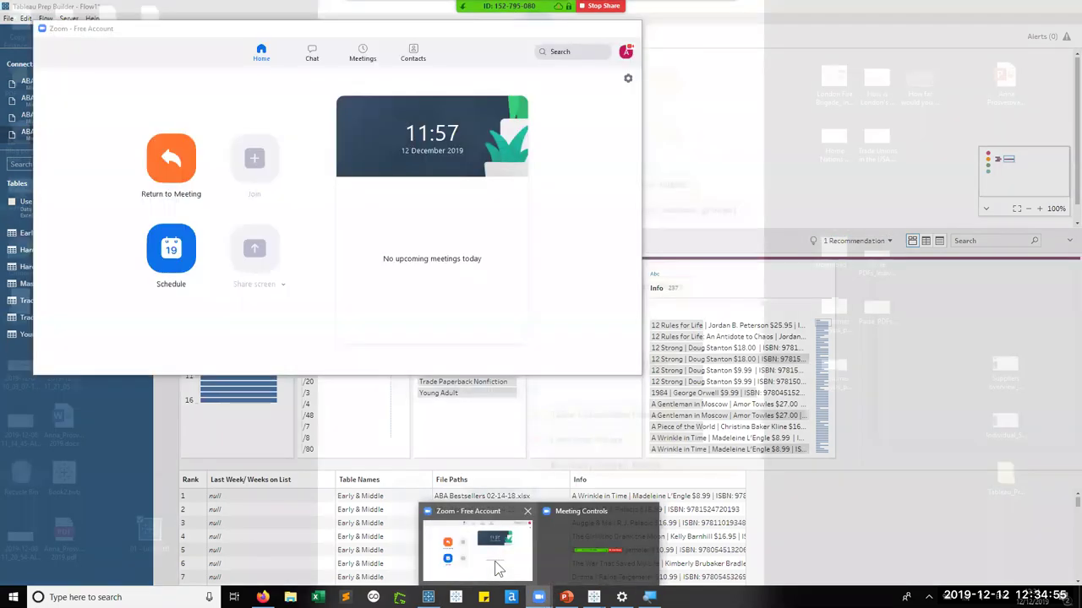
{"action": "left_click", "coordinate": [494, 562]}
{"action": "left_click", "coordinate": [498, 571]}
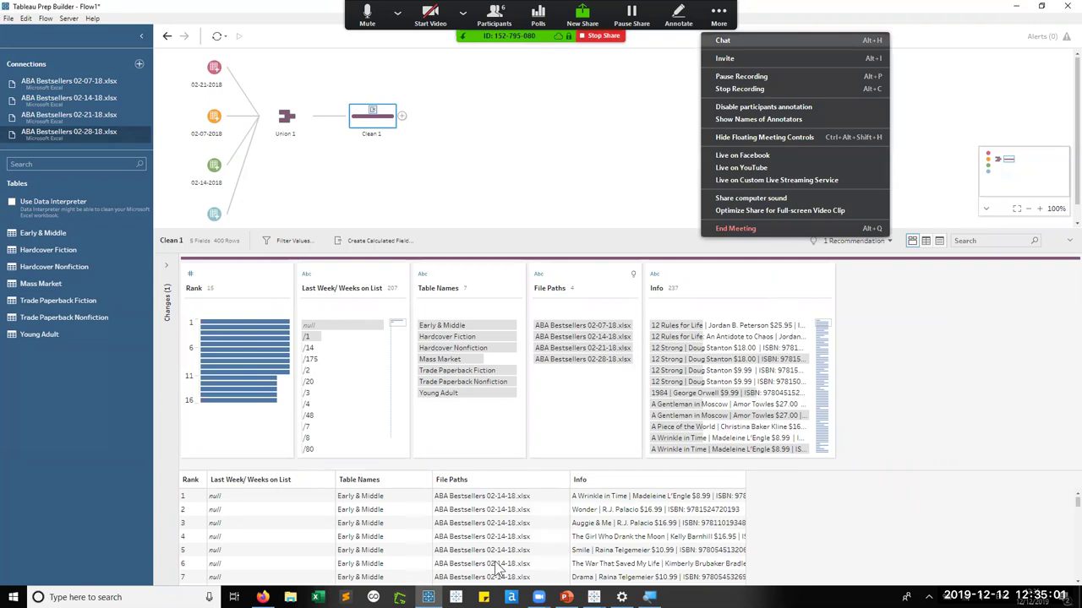
{"action": "left_click", "coordinate": [794, 139]}
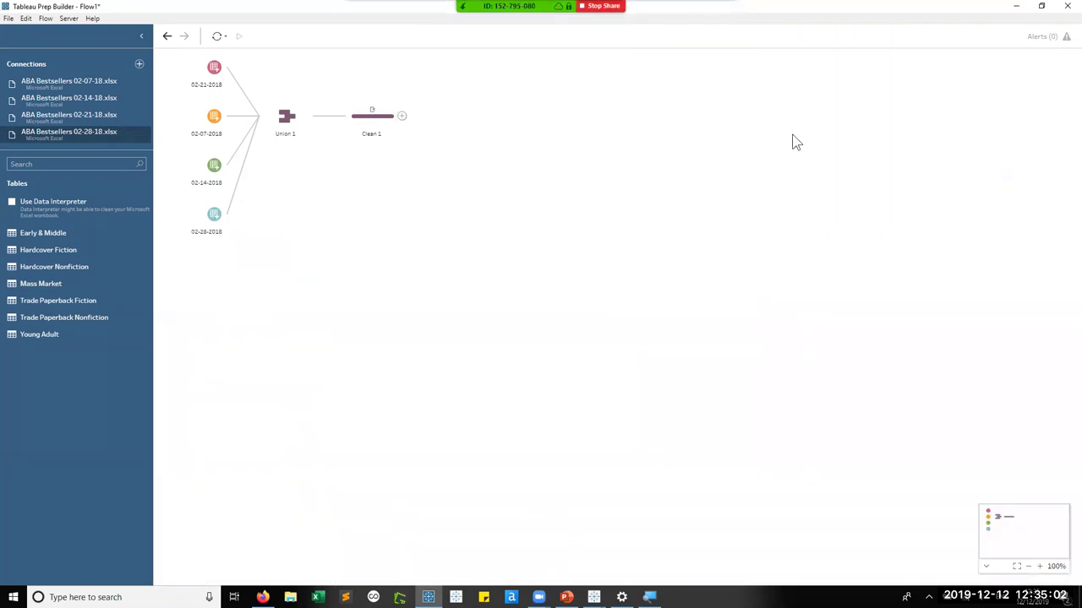
{"action": "left_click", "coordinate": [378, 131]}
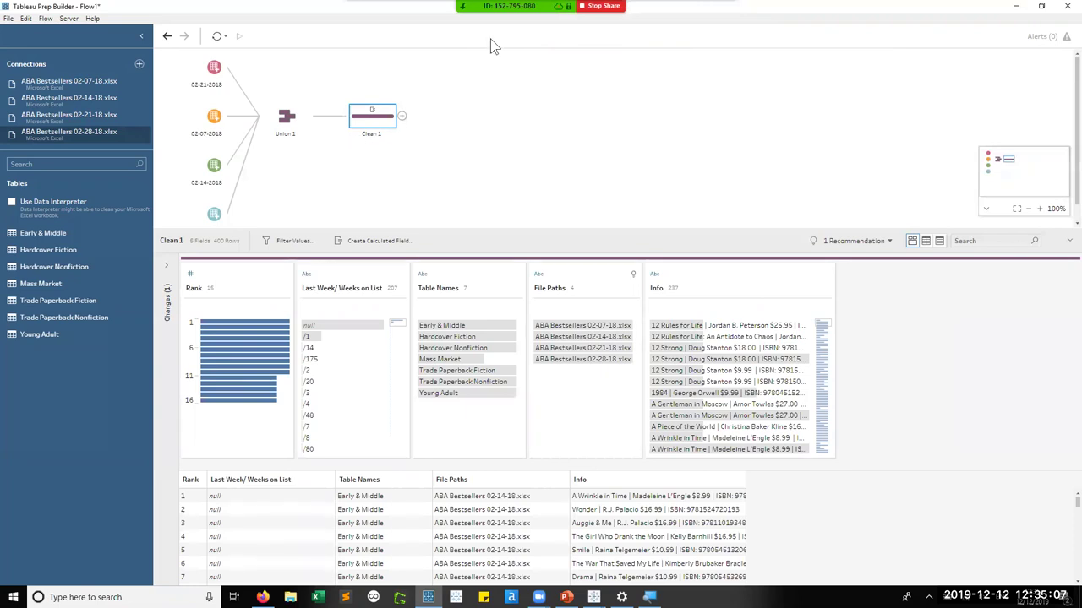
{"action": "mouse_move", "coordinate": [494, 46]}
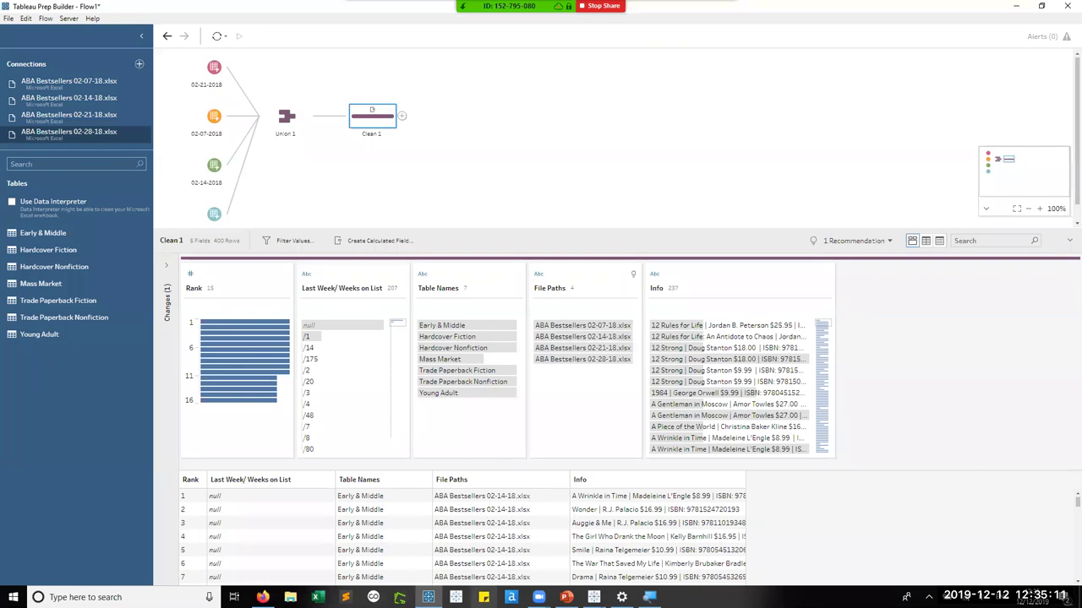
{"action": "left_click", "coordinate": [621, 598]}
{"action": "left_click", "coordinate": [627, 448]}
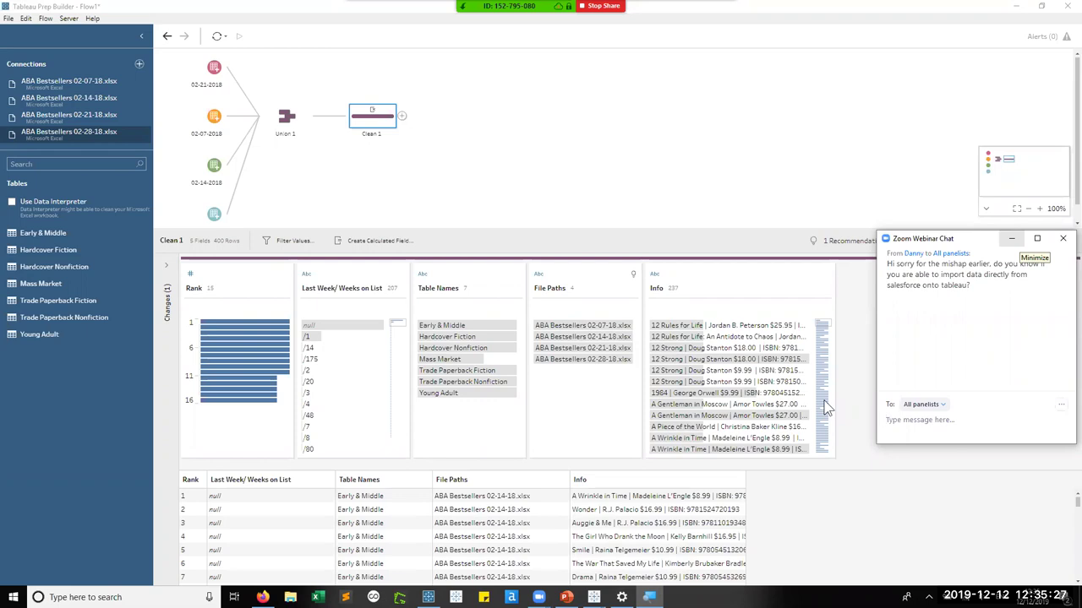
Look through the file and server connectors available for new connections, and collapse the Connections pane.
{"action": "left_click", "coordinate": [139, 64]}
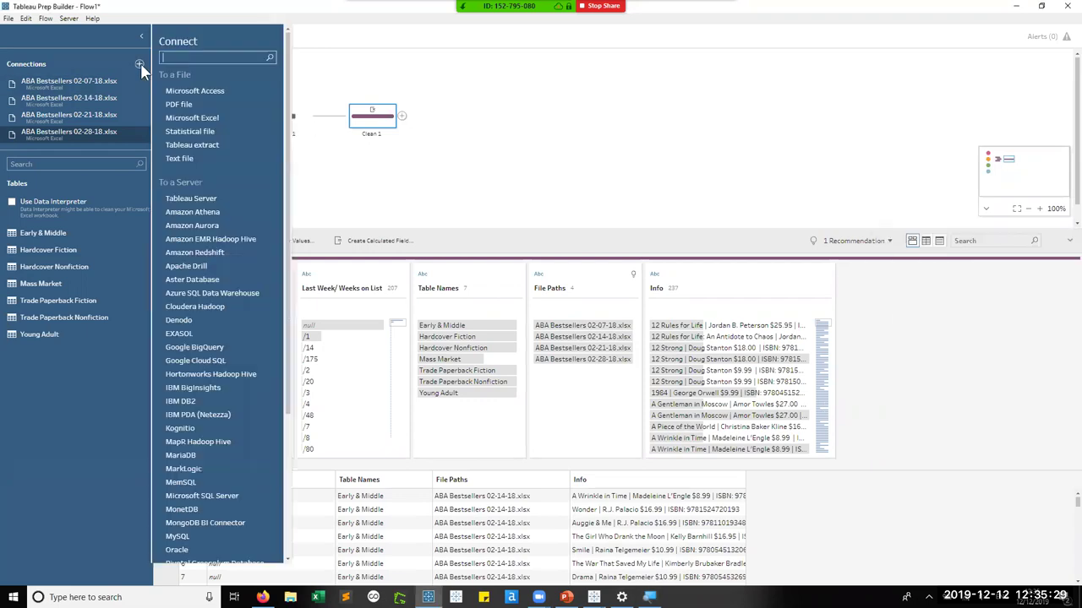
{"action": "scroll", "coordinate": [211, 237], "scroll_direction": "down", "scroll_amount": 5}
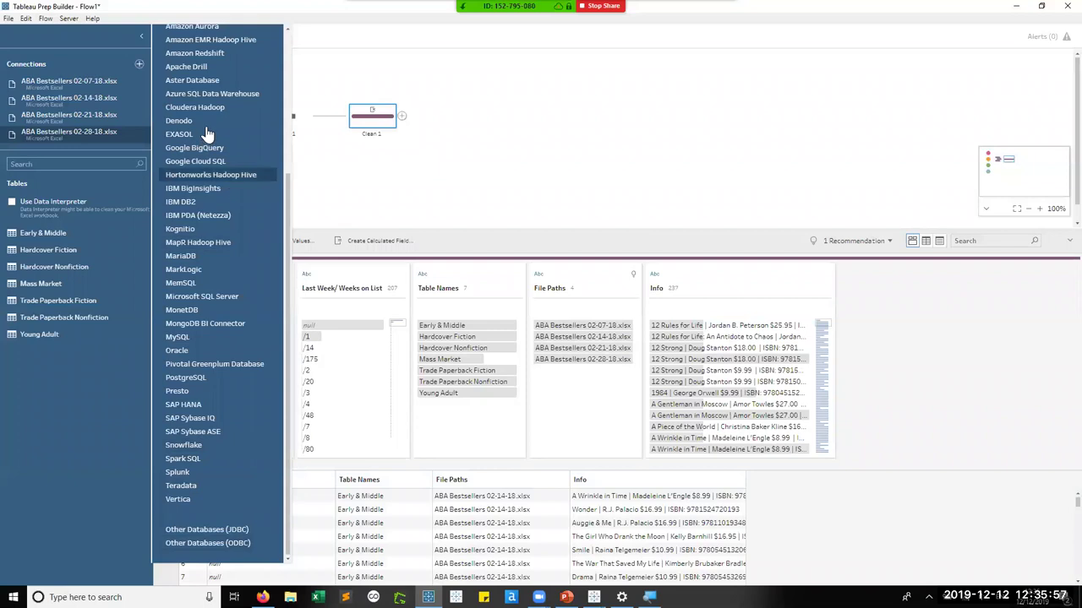
{"action": "scroll", "coordinate": [207, 135], "scroll_direction": "up", "scroll_amount": 5}
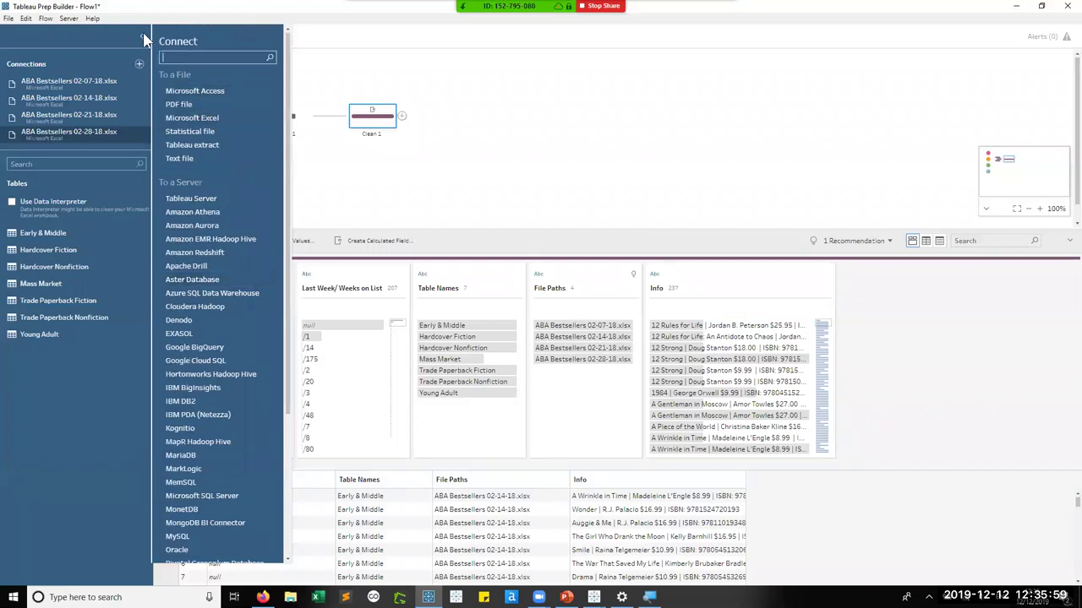
{"action": "left_click", "coordinate": [144, 37]}
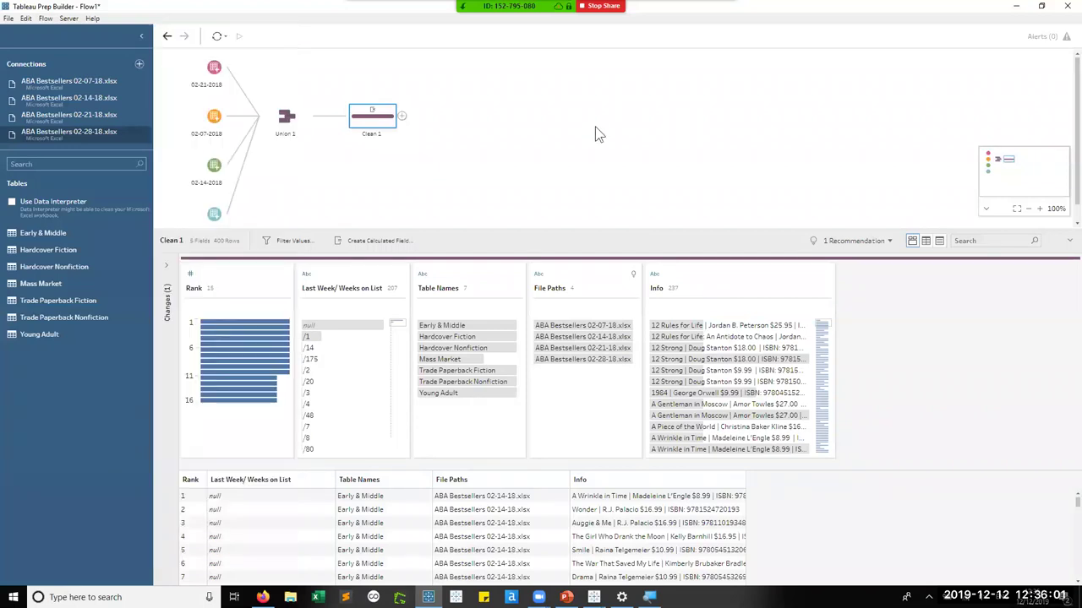
{"action": "left_click", "coordinate": [141, 38]}
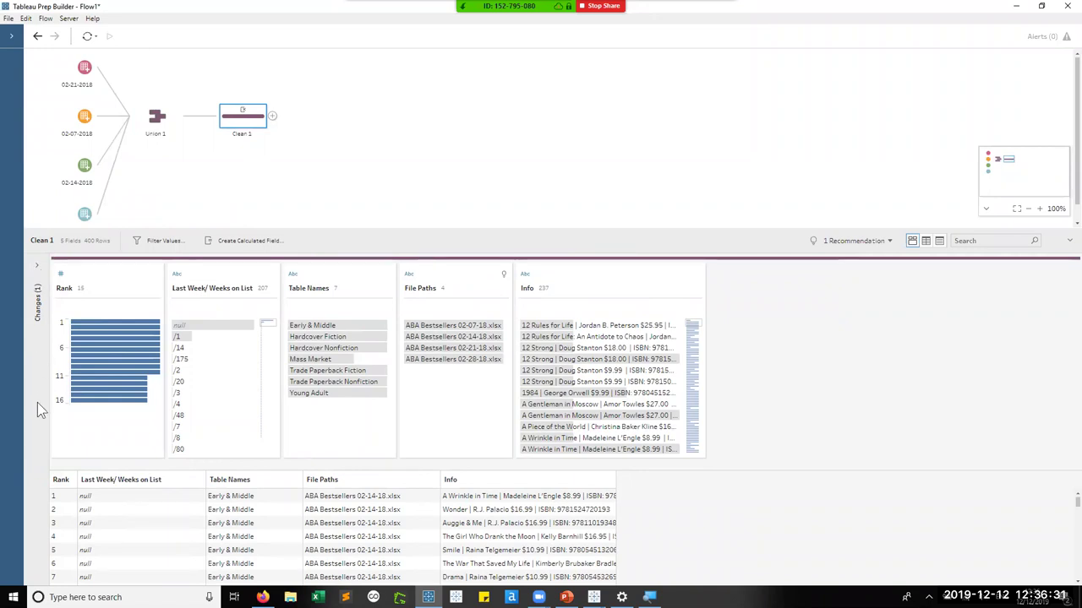
Delete the recorded Remove Field change in Clean 1 to restore Table Names-1, and remove that field again.
{"action": "left_click", "coordinate": [38, 267]}
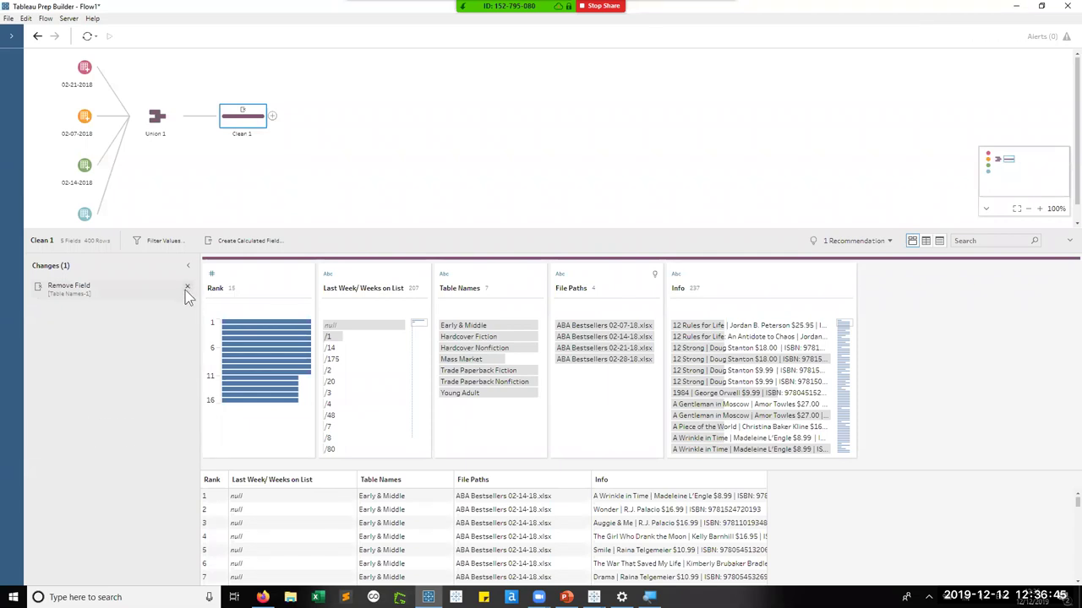
{"action": "left_click", "coordinate": [188, 288]}
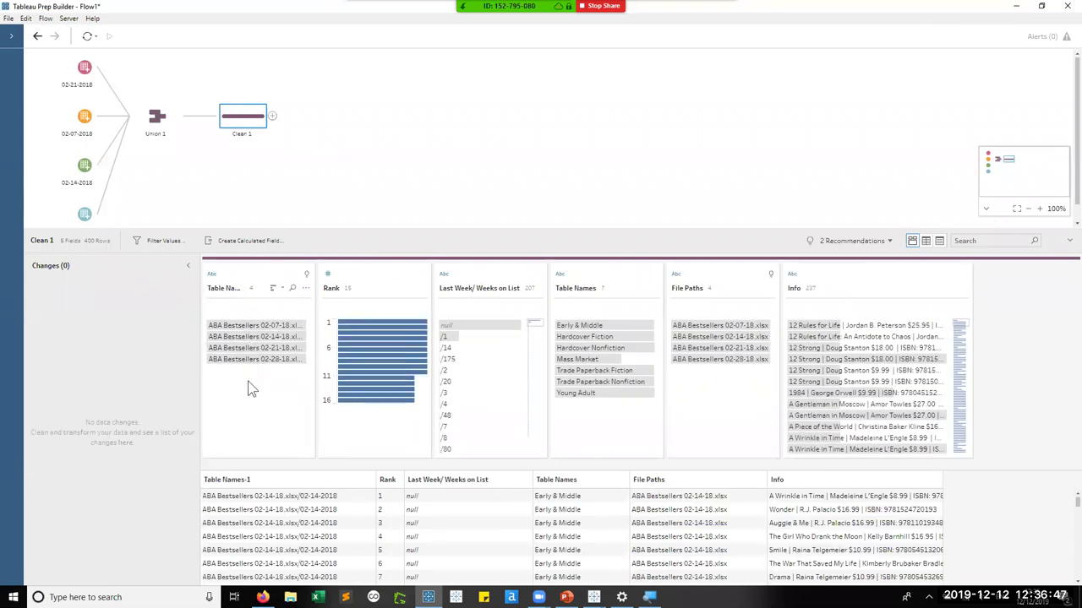
{"action": "left_click", "coordinate": [305, 288]}
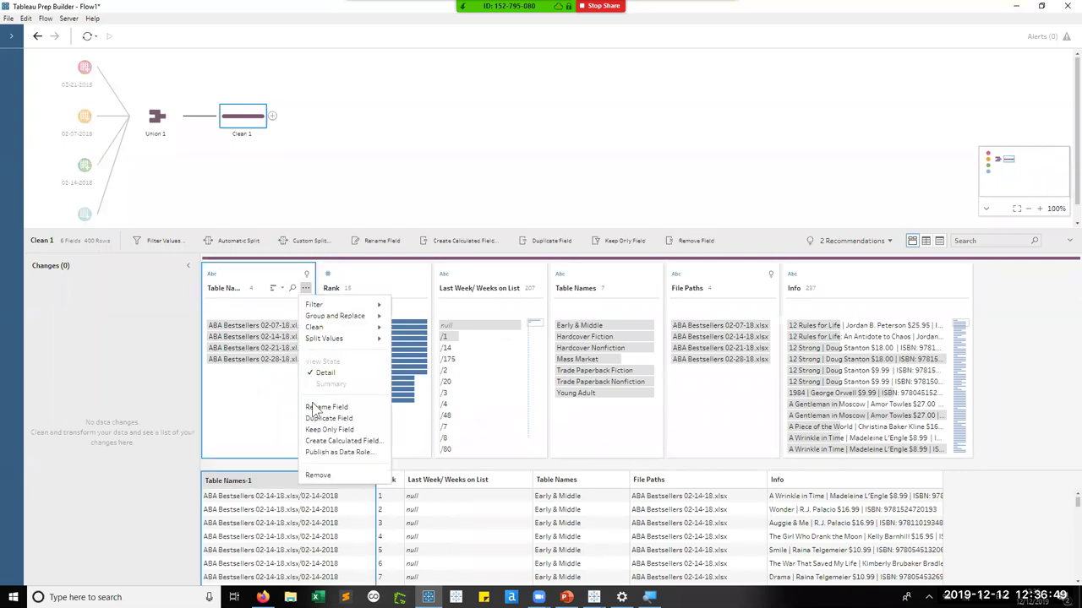
{"action": "left_click", "coordinate": [318, 476]}
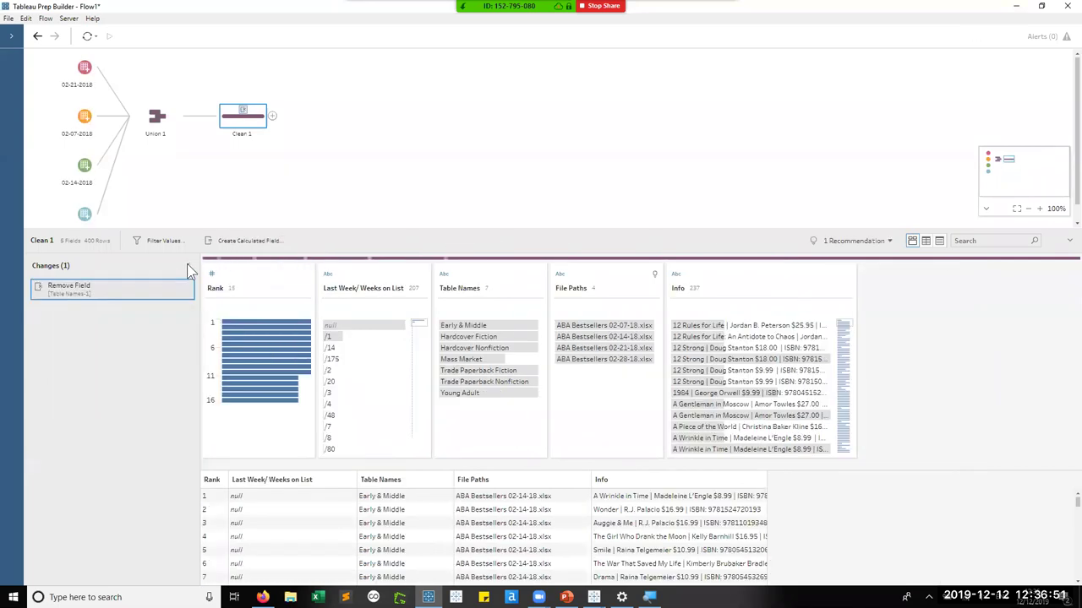
{"action": "left_click", "coordinate": [187, 265]}
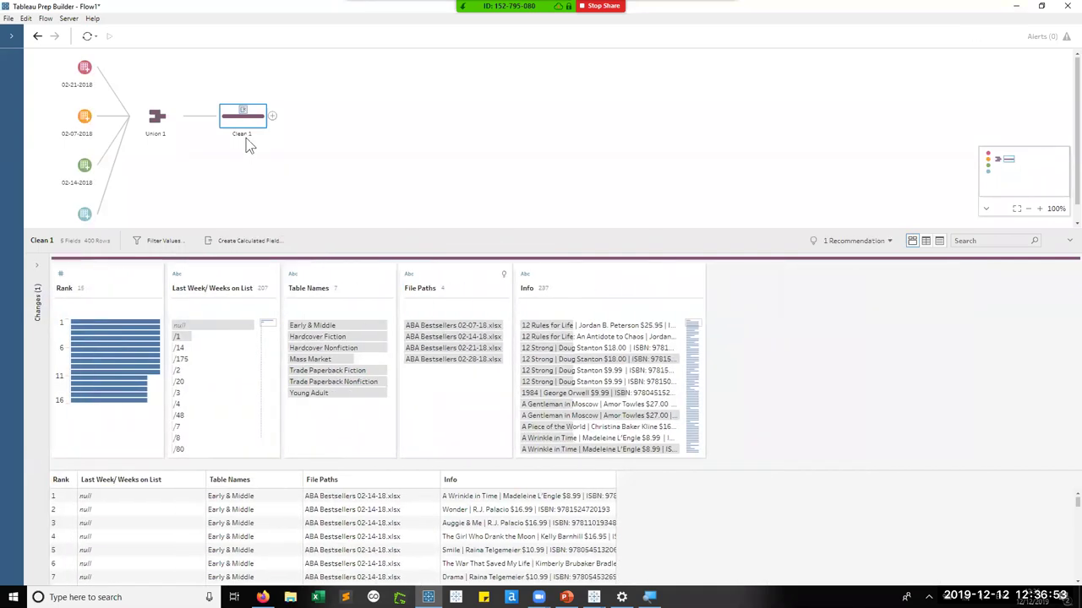
{"action": "left_click", "coordinate": [36, 273]}
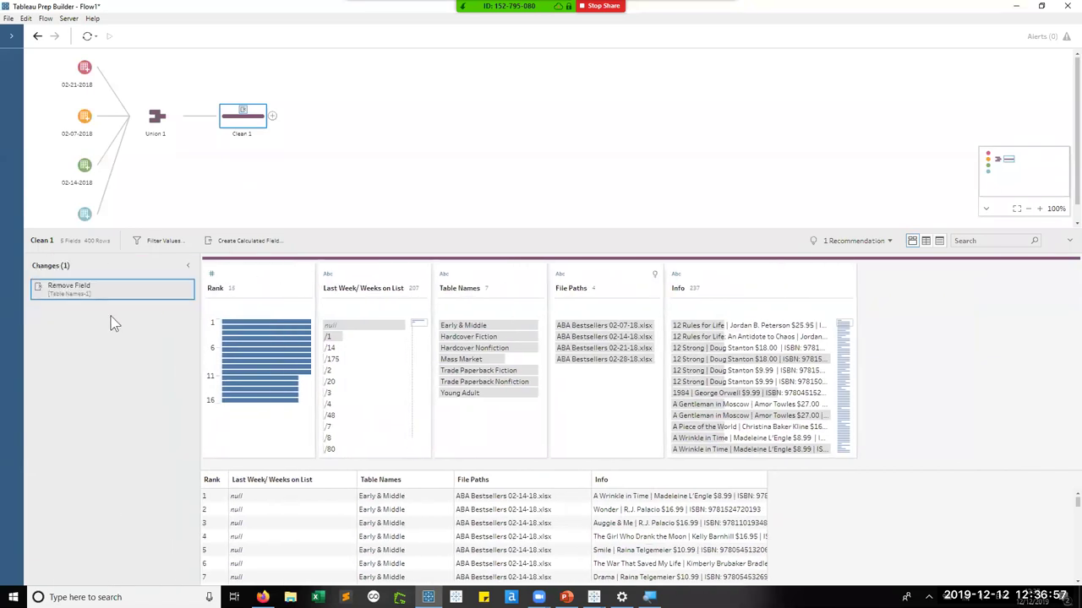
Rename the Table Names field to List in the Clean 1 step.
{"action": "left_click", "coordinate": [242, 118]}
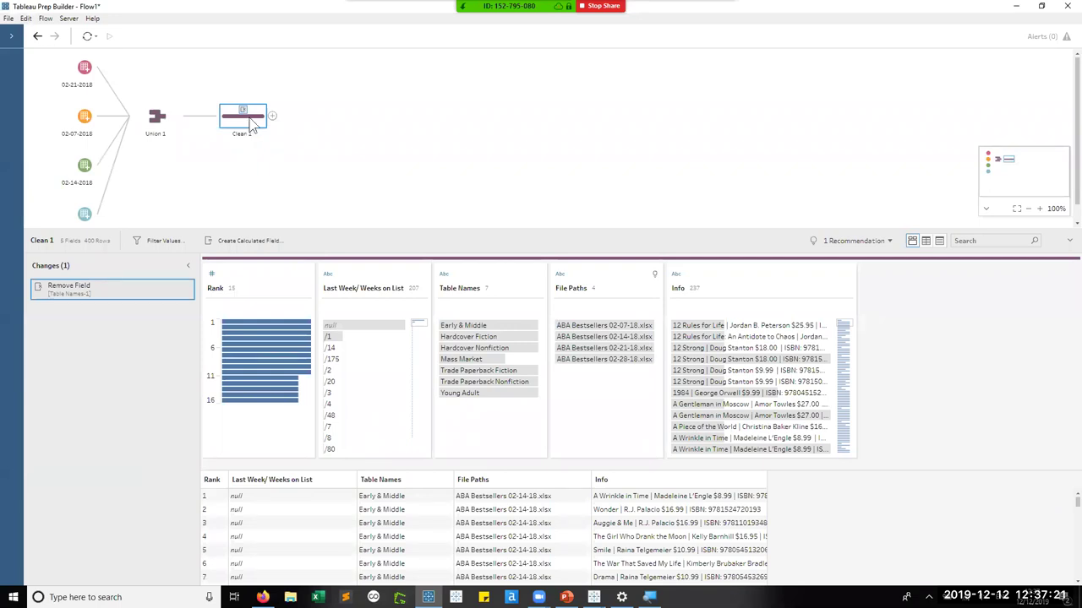
{"action": "double_click", "coordinate": [456, 288]}
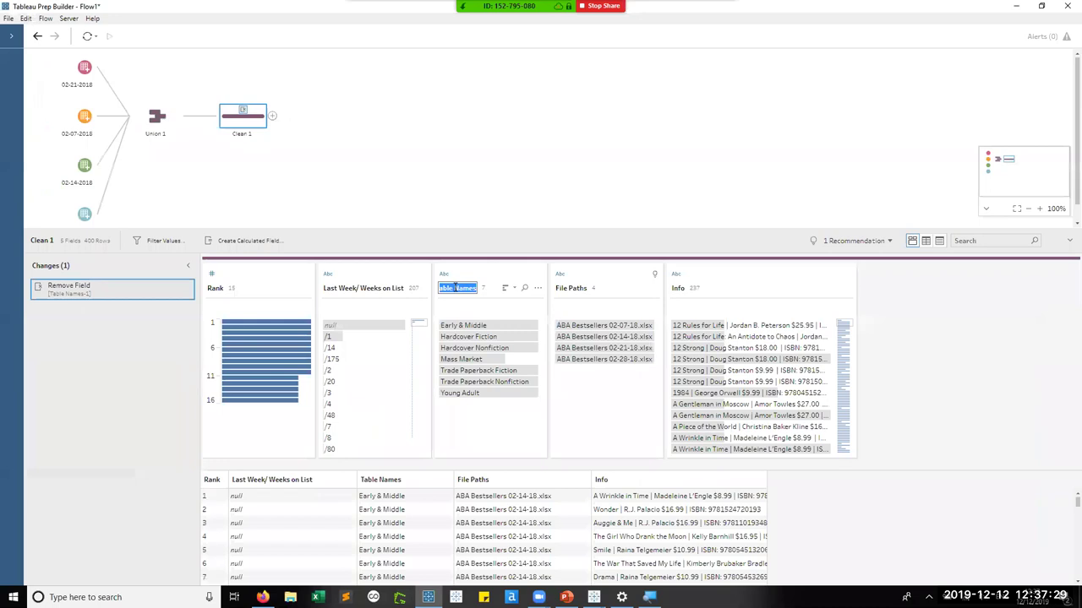
{"action": "type", "text": "List"}
{"action": "key", "text": "Return"}
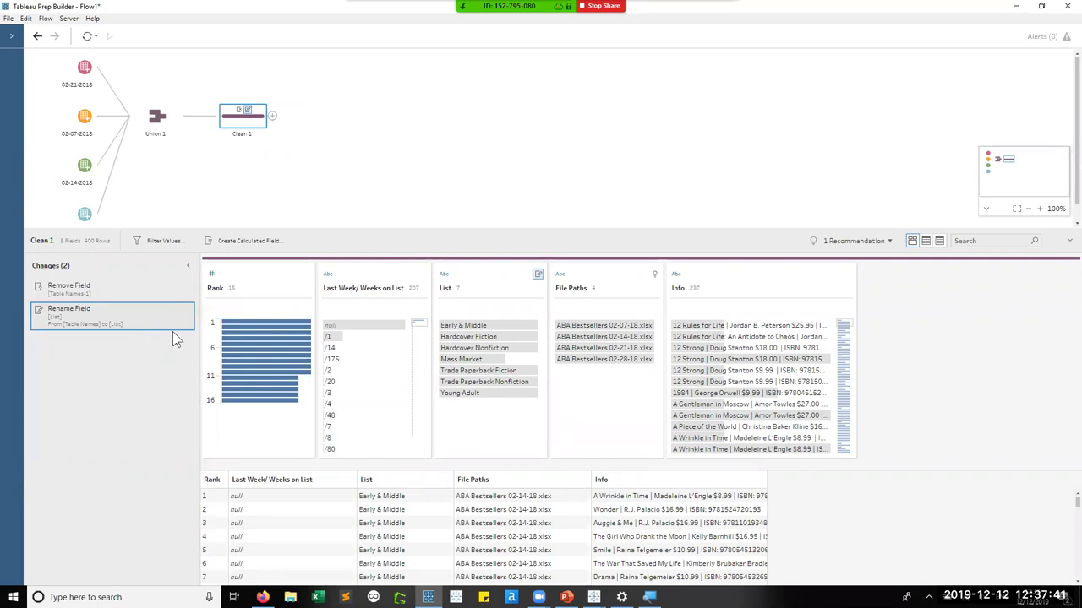
{"action": "mouse_move", "coordinate": [175, 315]}
{"action": "left_click", "coordinate": [153, 331]}
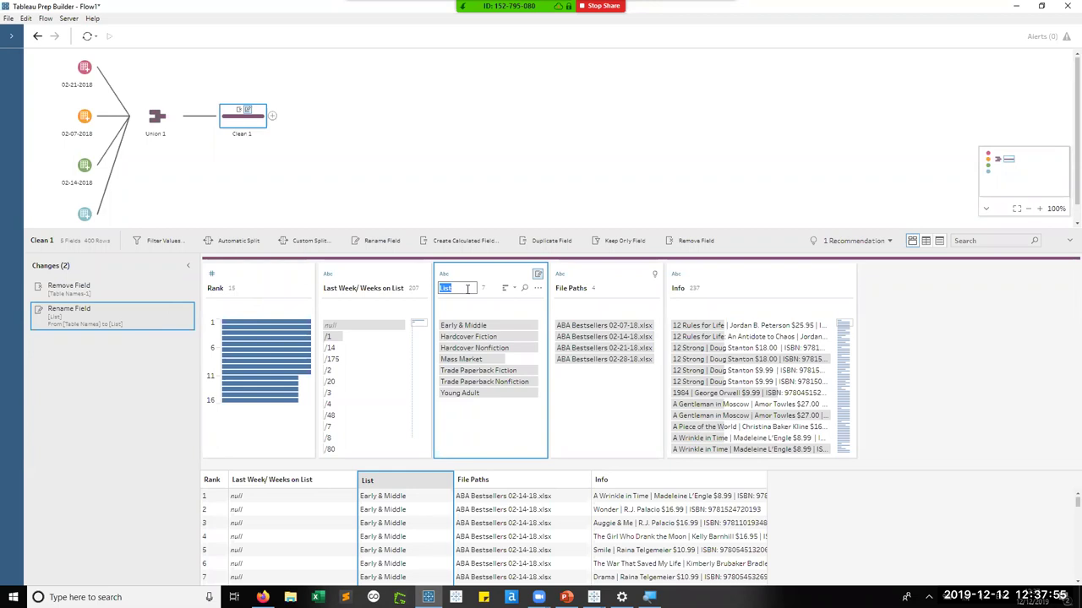
{"action": "key", "text": "Return"}
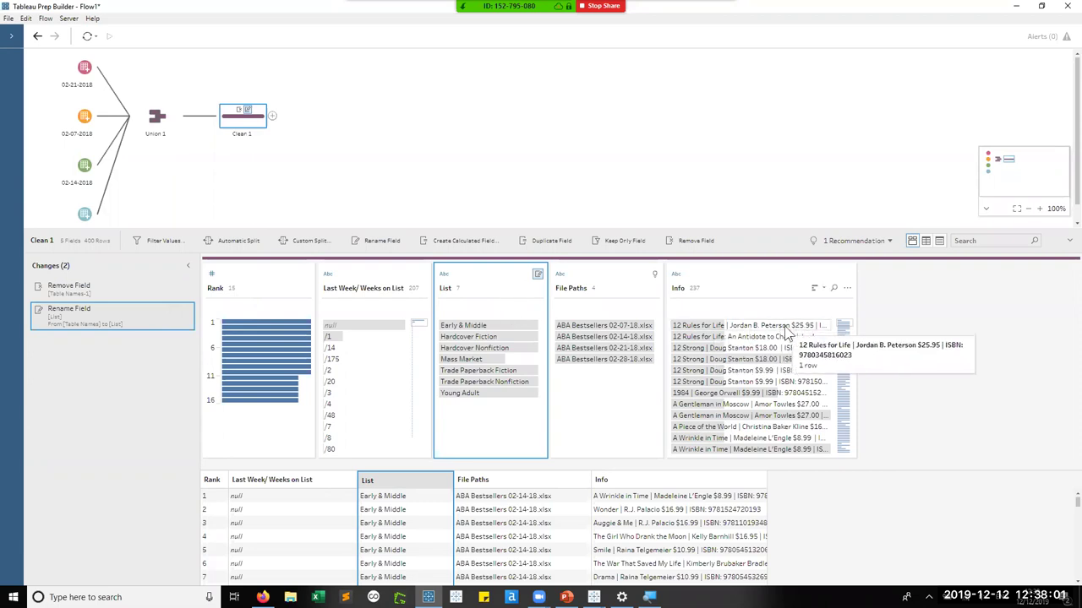
Widen the Info field card in the profile view enough to show its full values.
{"action": "left_click", "coordinate": [747, 291]}
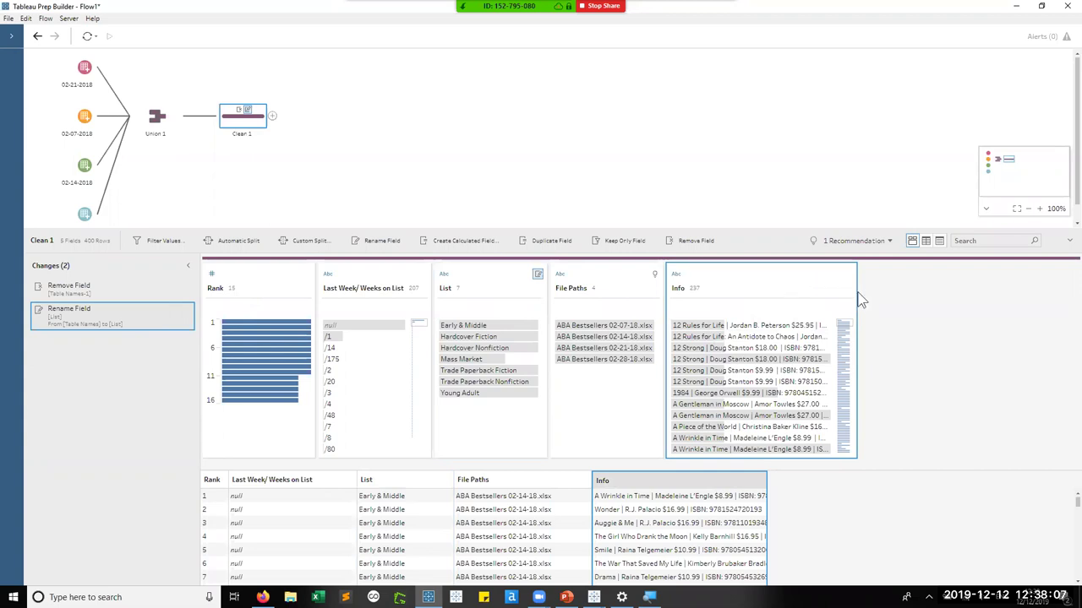
{"action": "left_click_drag", "start_coordinate": [857, 292], "coordinate": [1041, 301]}
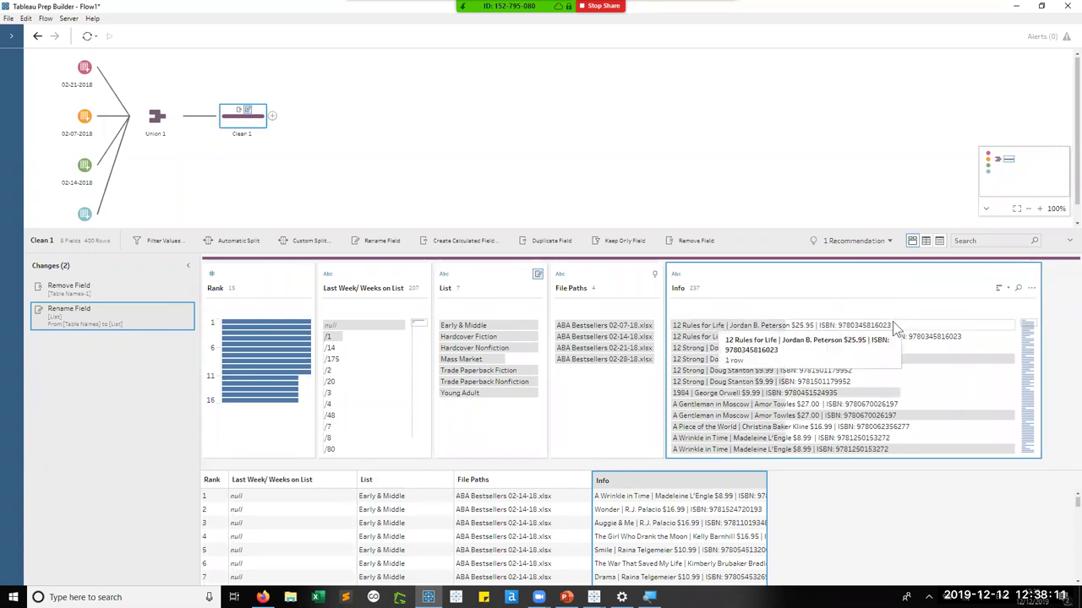
Try an automatic split of the Info field's values, and undo that split.
{"action": "left_click", "coordinate": [1031, 288]}
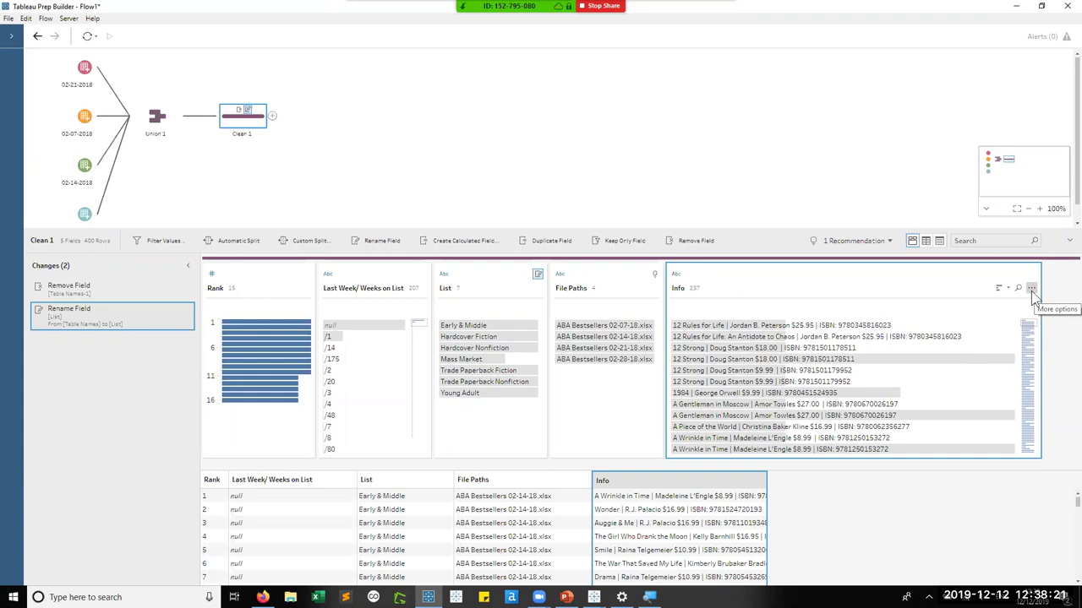
{"action": "left_click", "coordinate": [1031, 289]}
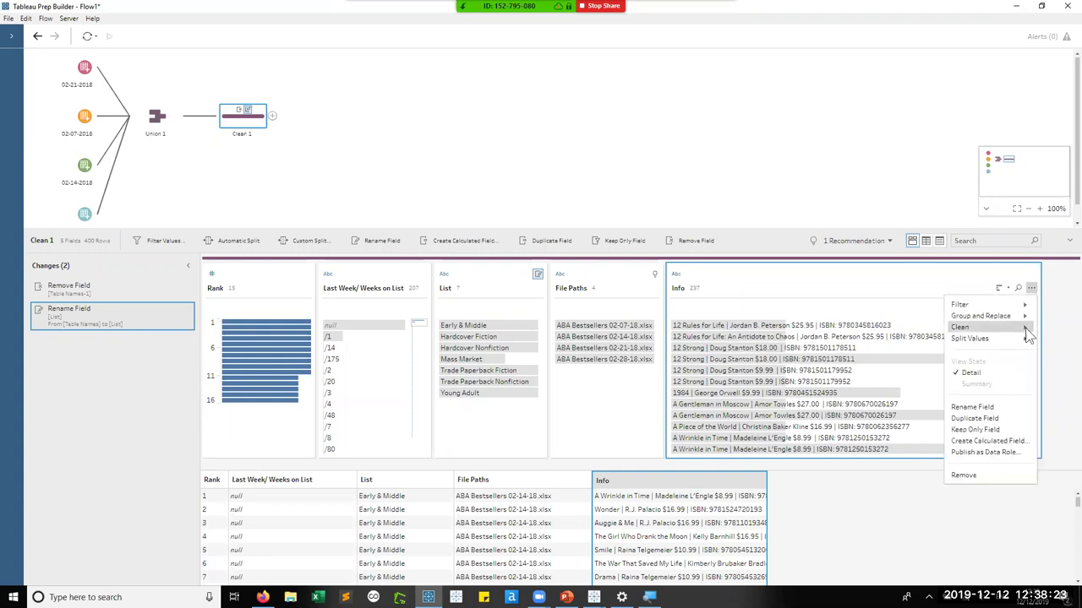
{"action": "mouse_move", "coordinate": [1026, 339]}
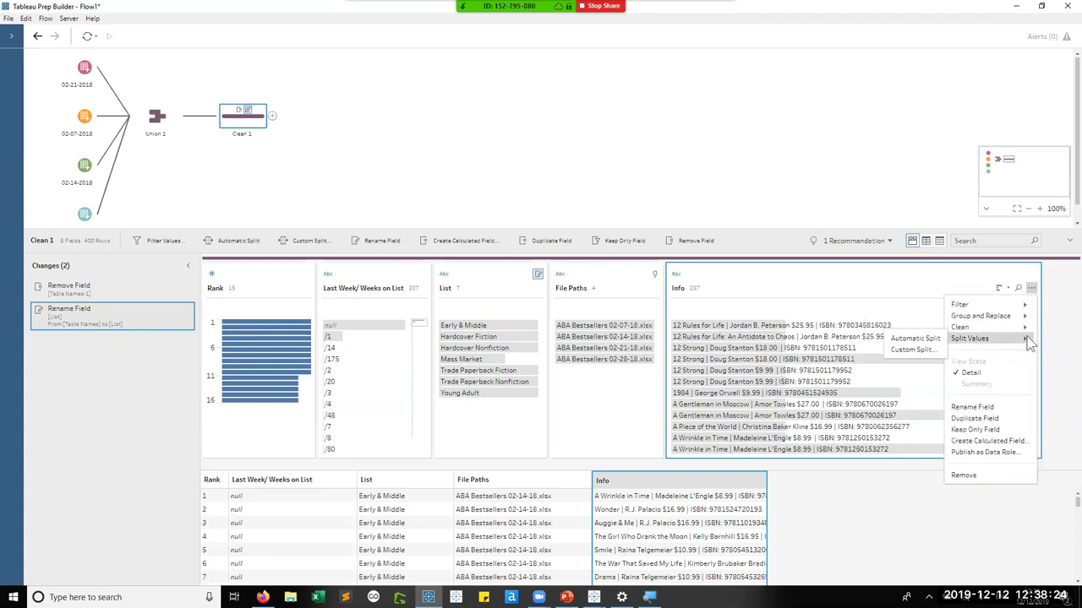
{"action": "left_click", "coordinate": [915, 339]}
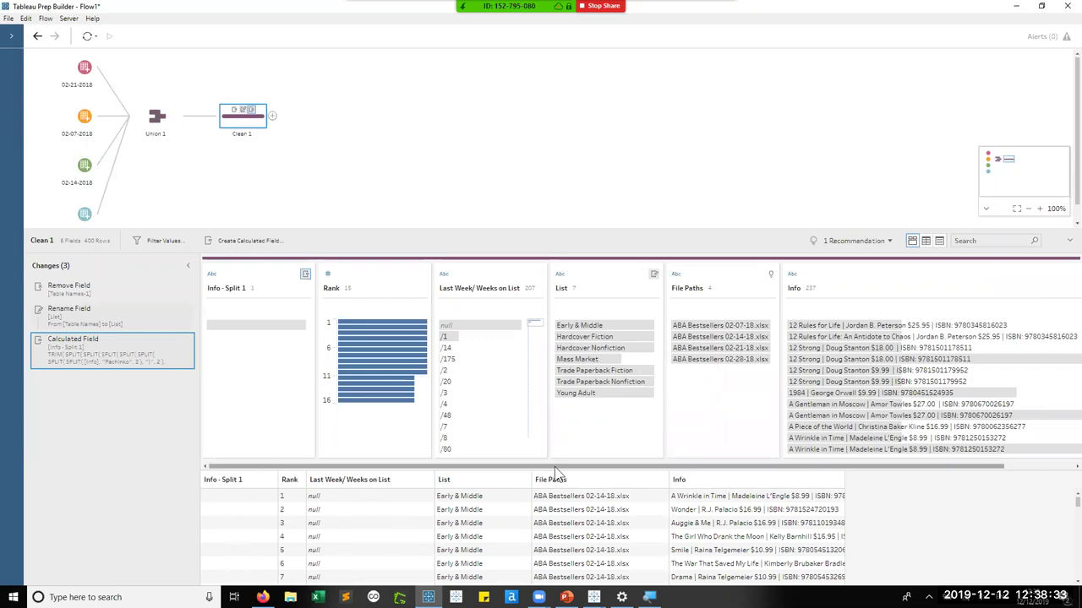
{"action": "left_click", "coordinate": [37, 38]}
Apply a custom split to the Info field using the "|" separator, producing three new fields.
{"action": "left_click", "coordinate": [1032, 288]}
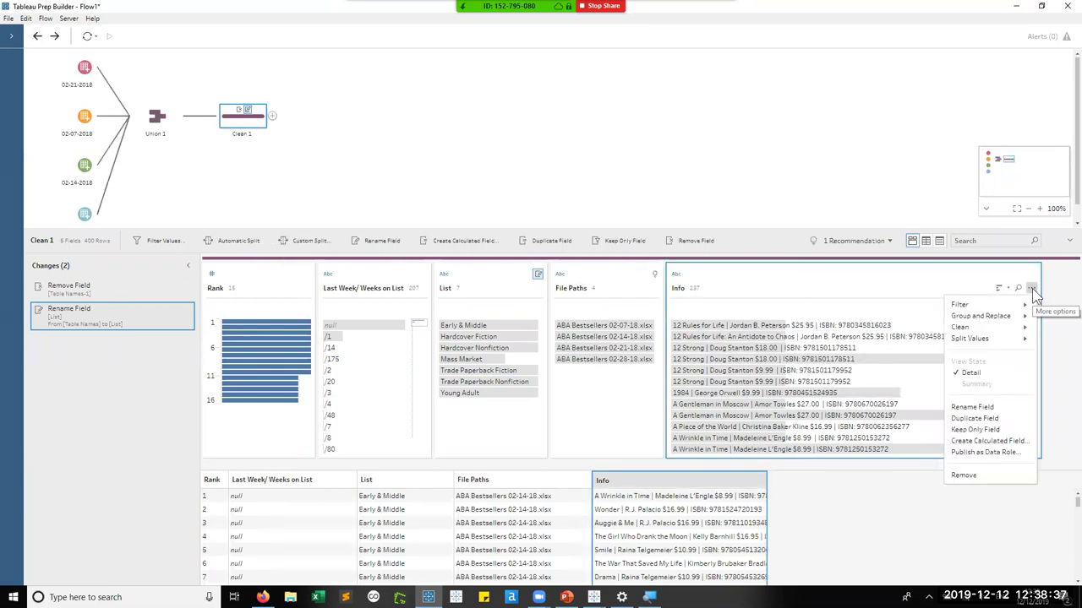
{"action": "mouse_move", "coordinate": [1029, 340]}
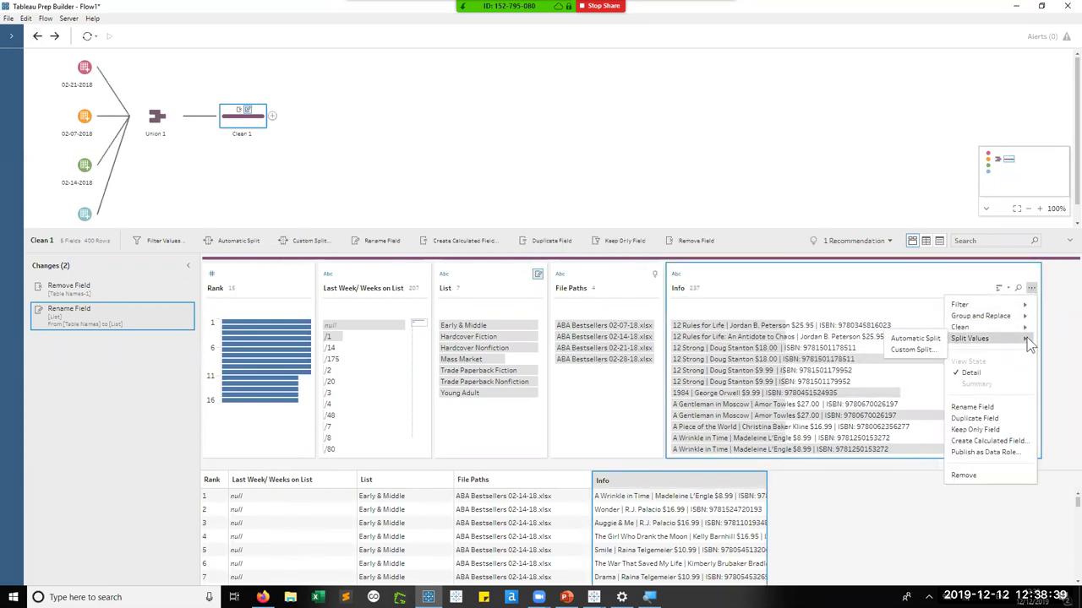
{"action": "left_click", "coordinate": [909, 351]}
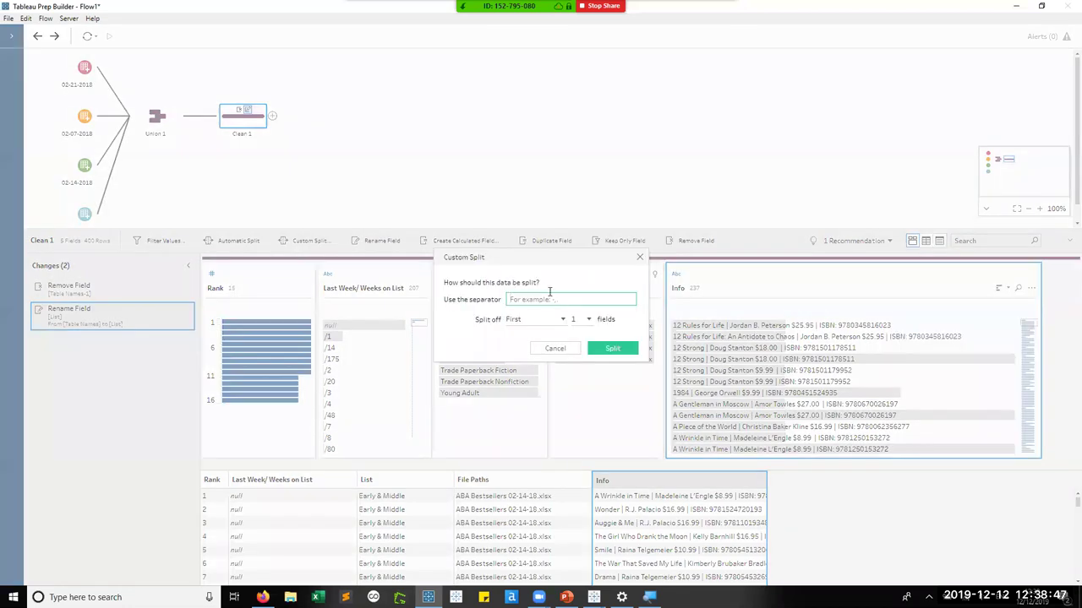
{"action": "left_click_drag", "start_coordinate": [581, 234], "coordinate": [581, 112]}
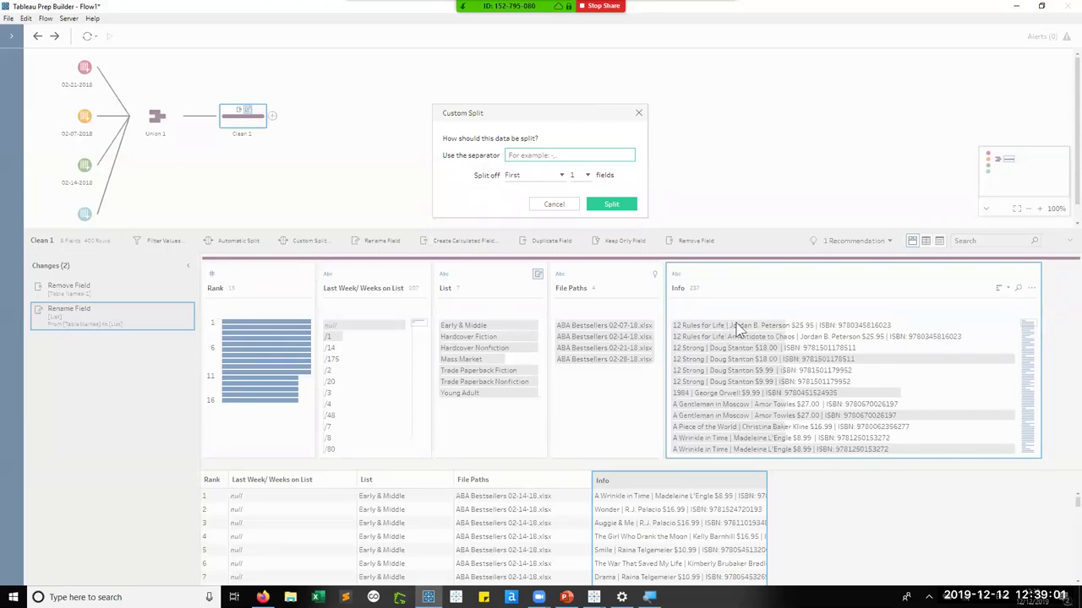
{"action": "left_click", "coordinate": [559, 177]}
{"action": "left_click", "coordinate": [524, 213]}
{"action": "left_click", "coordinate": [610, 209]}
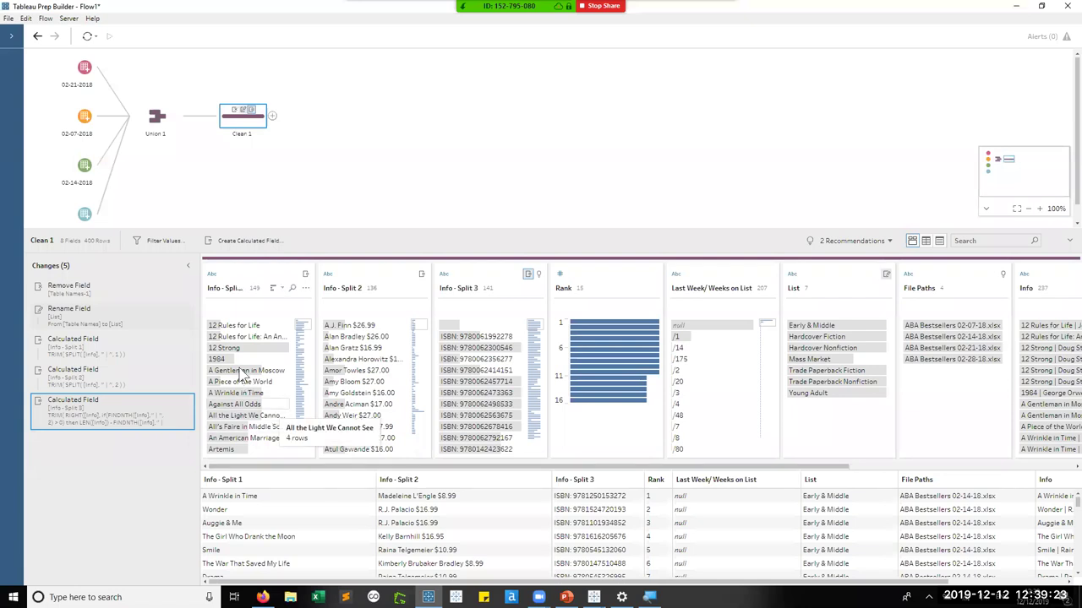
Rename the Info - Split 1 field to Title and the Info - Split 3 field to ISBN.
{"action": "mouse_move", "coordinate": [572, 355]}
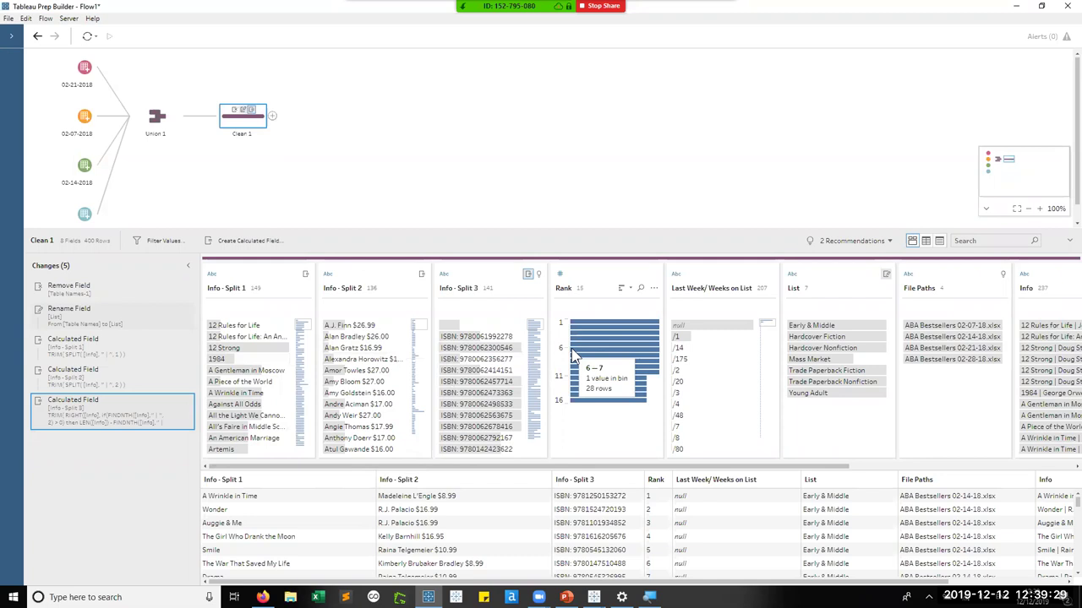
{"action": "double_click", "coordinate": [233, 289]}
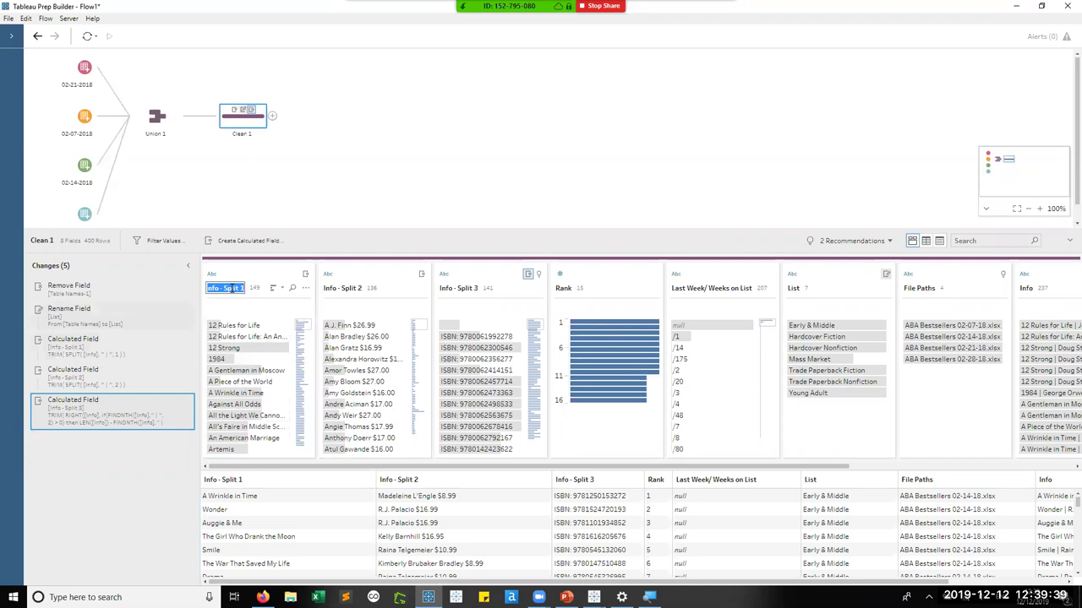
{"action": "type", "text": "Typ"}
{"action": "type", "text": "itle"}
{"action": "key", "text": "Return"}
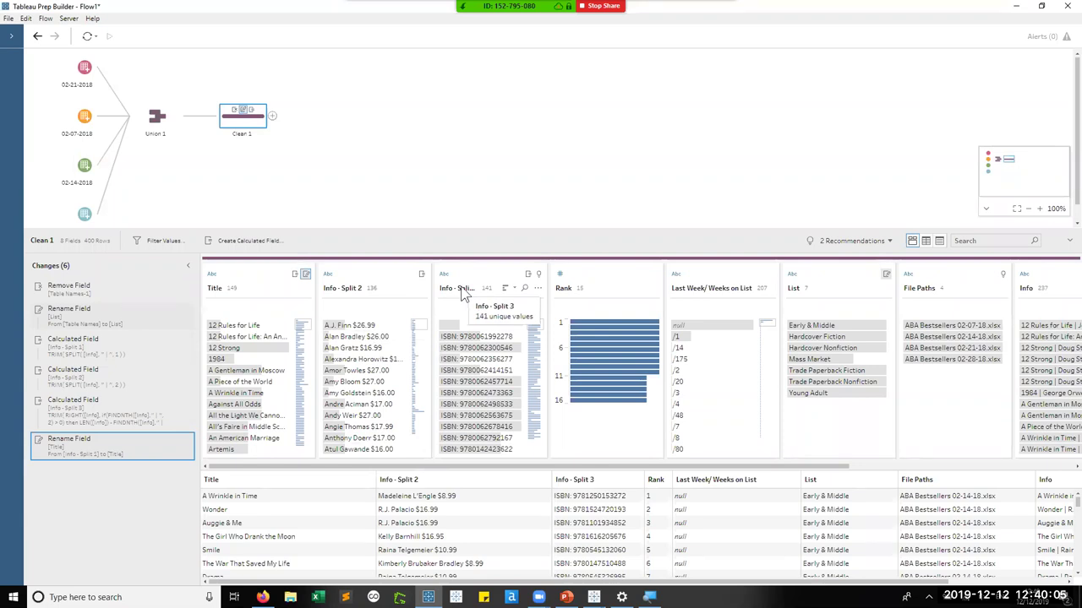
{"action": "double_click", "coordinate": [461, 289]}
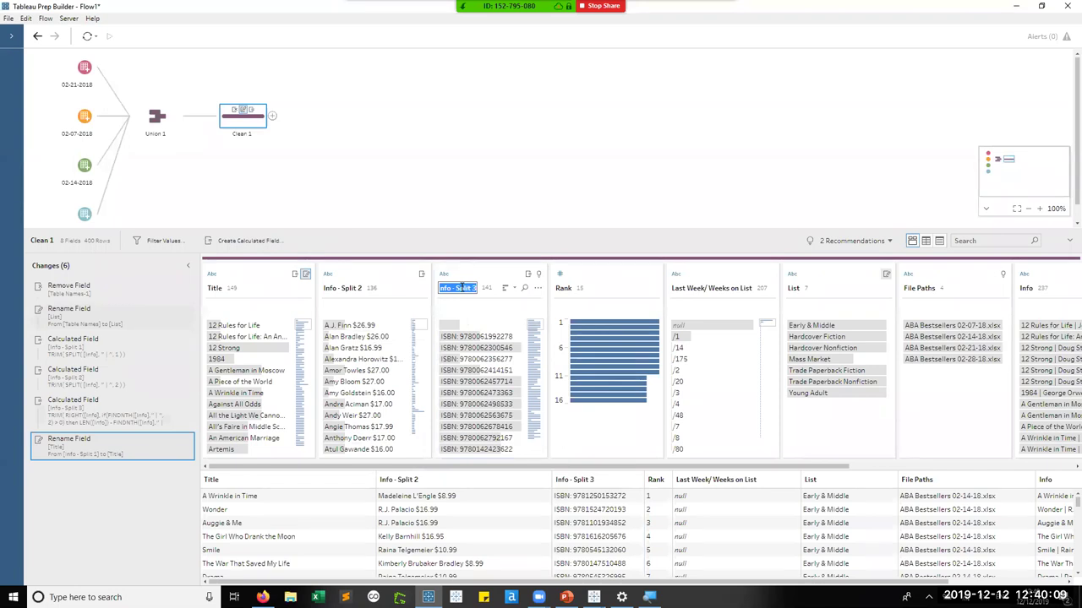
{"action": "type", "text": "ISBN"}
{"action": "key", "text": "Return"}
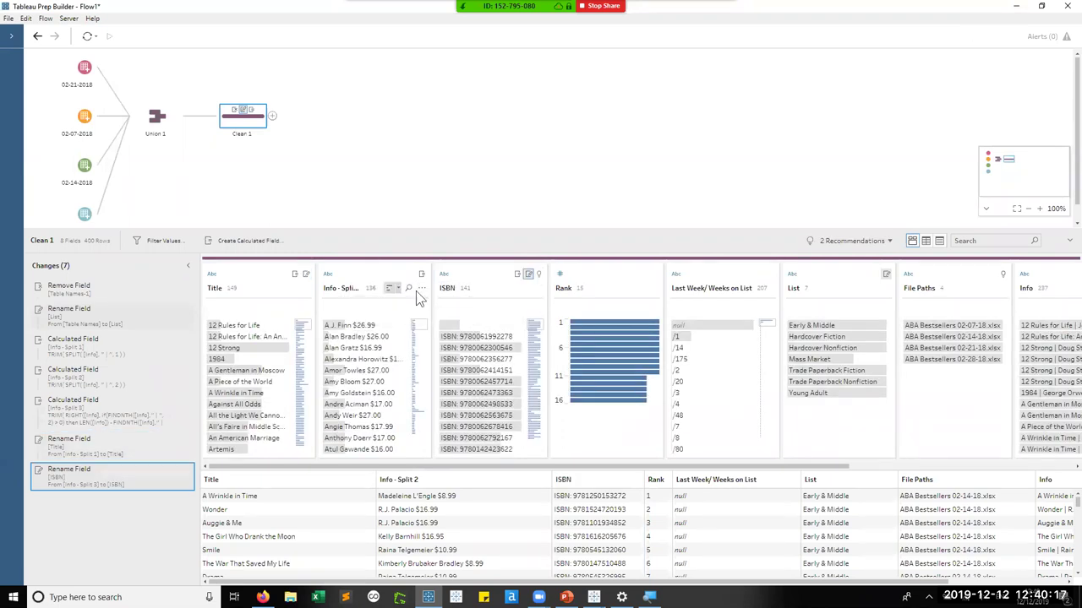
Apply a custom split to the Info - Split 2 field using the "$" separator, splitting off all fields.
{"action": "left_click", "coordinate": [421, 289]}
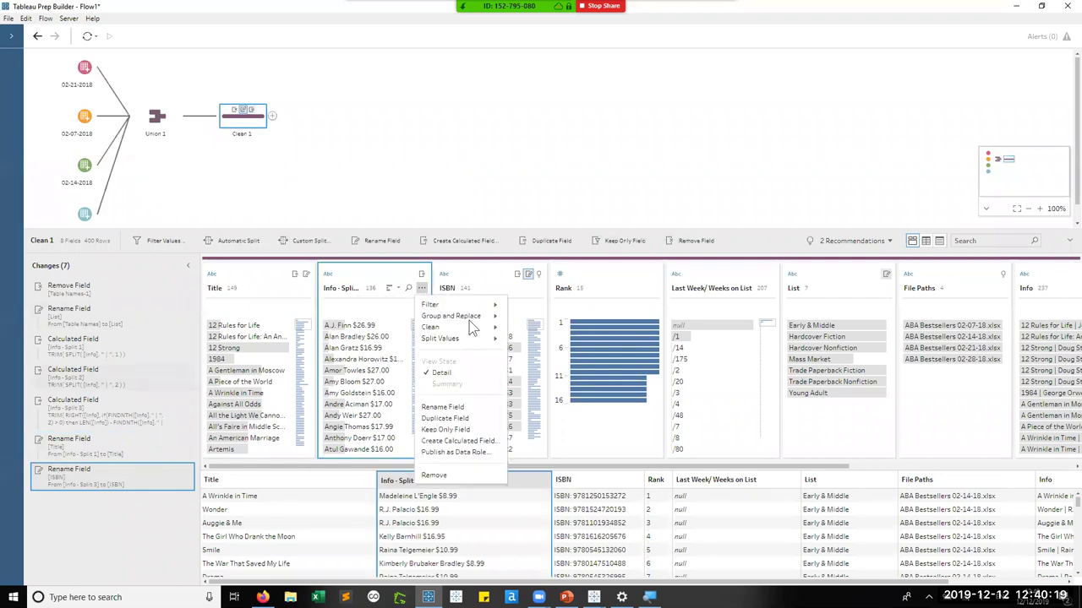
{"action": "mouse_move", "coordinate": [477, 340]}
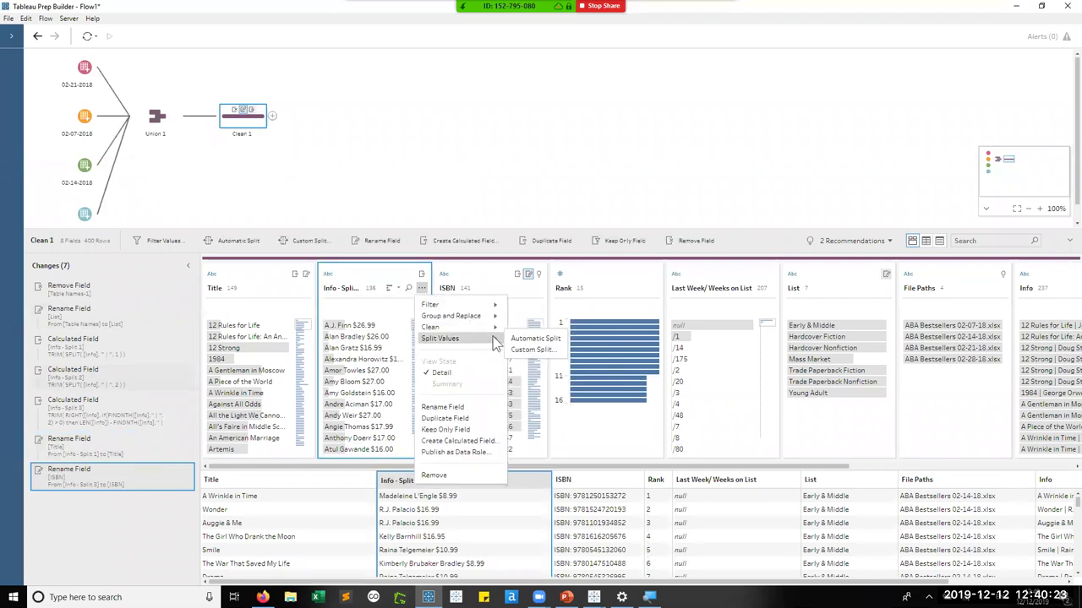
{"action": "left_click", "coordinate": [549, 348]}
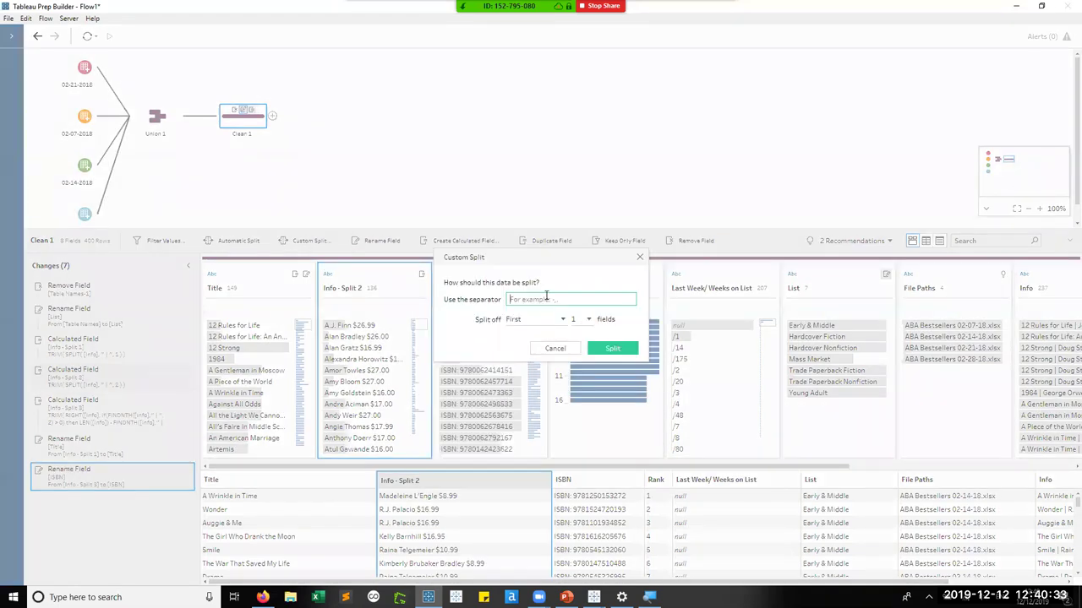
{"action": "type", "text": "$"}
{"action": "left_click", "coordinate": [562, 320]}
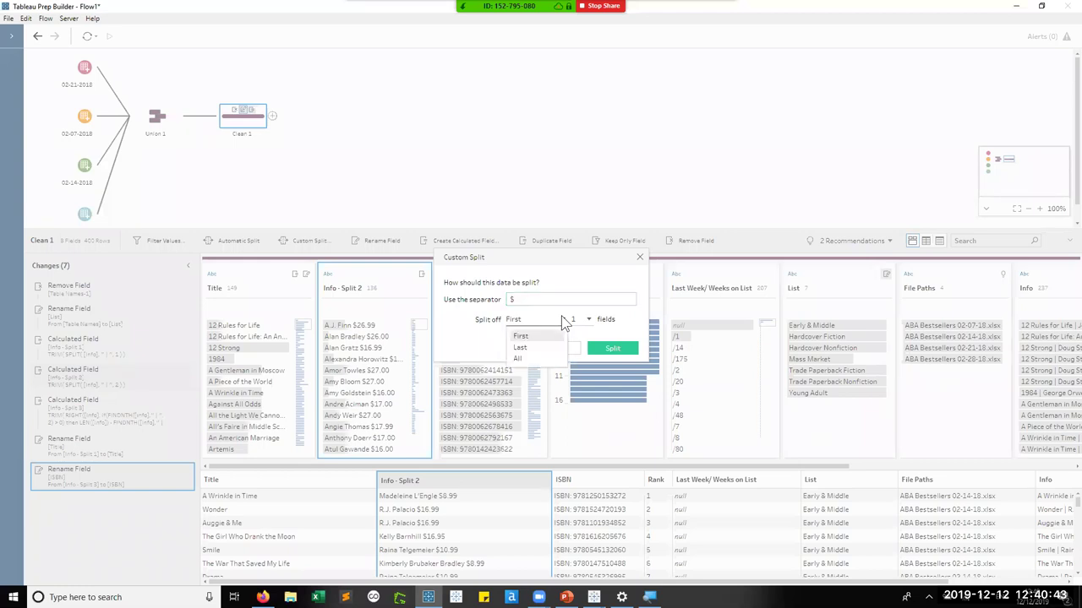
{"action": "left_click", "coordinate": [534, 356]}
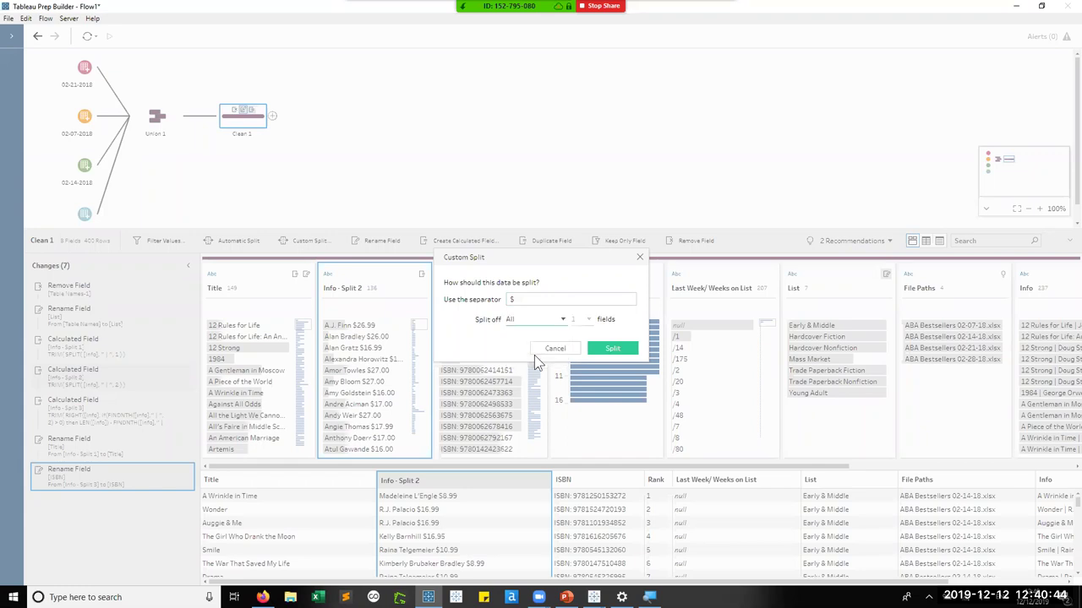
{"action": "left_click", "coordinate": [610, 349]}
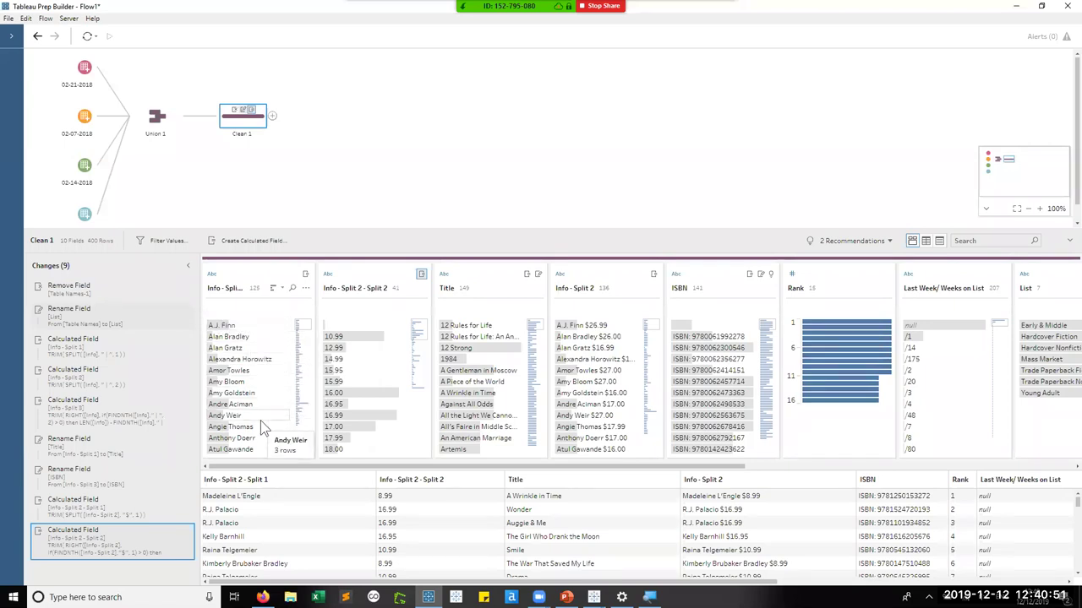
Rename the Info - Split 2 - Split 1 field to Author and the Info - Split 2 - Split 2 field to Price.
{"action": "double_click", "coordinate": [225, 289]}
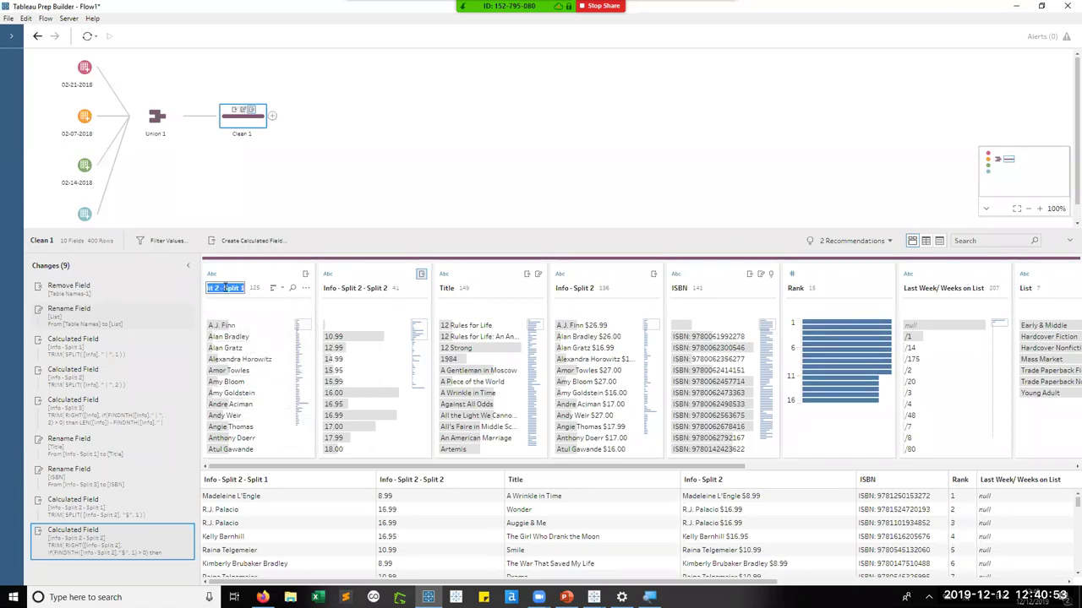
{"action": "type", "text": "Author"}
{"action": "key", "text": "Return"}
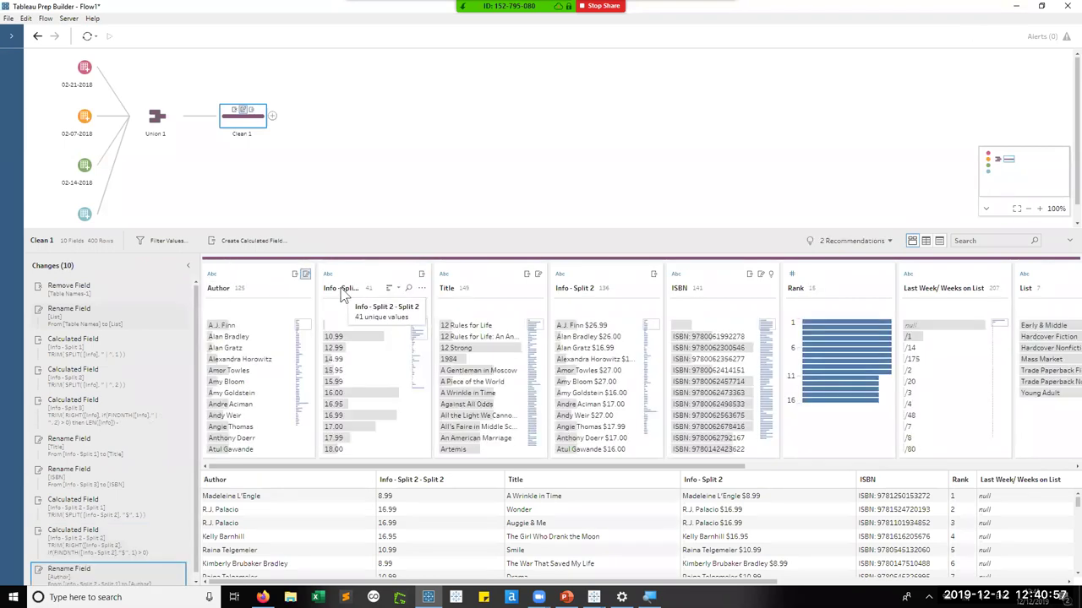
{"action": "double_click", "coordinate": [342, 288]}
{"action": "type", "text": "Price"}
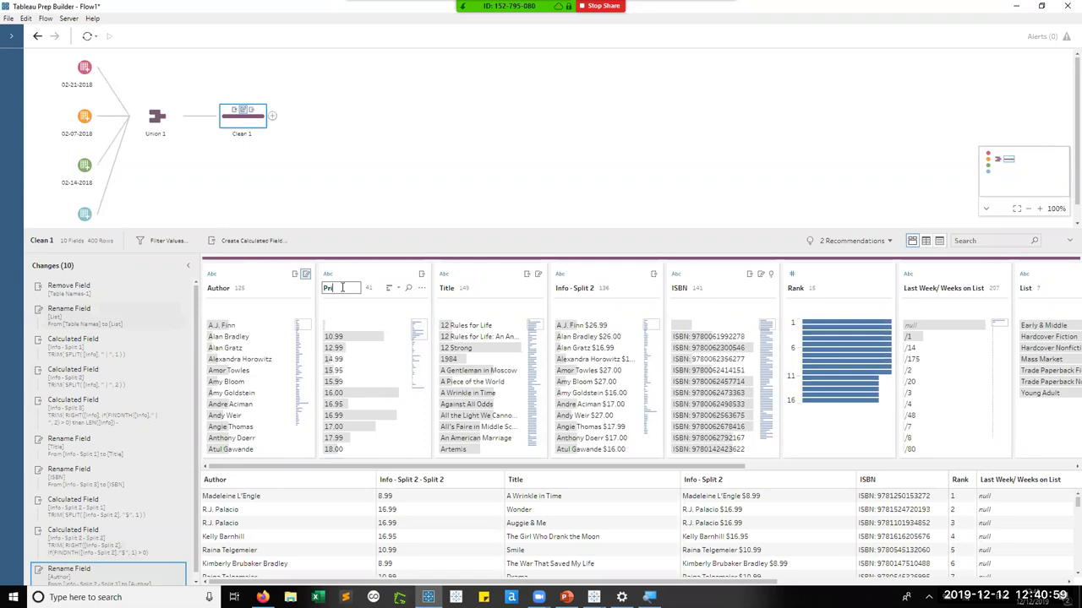
{"action": "key", "text": "Return"}
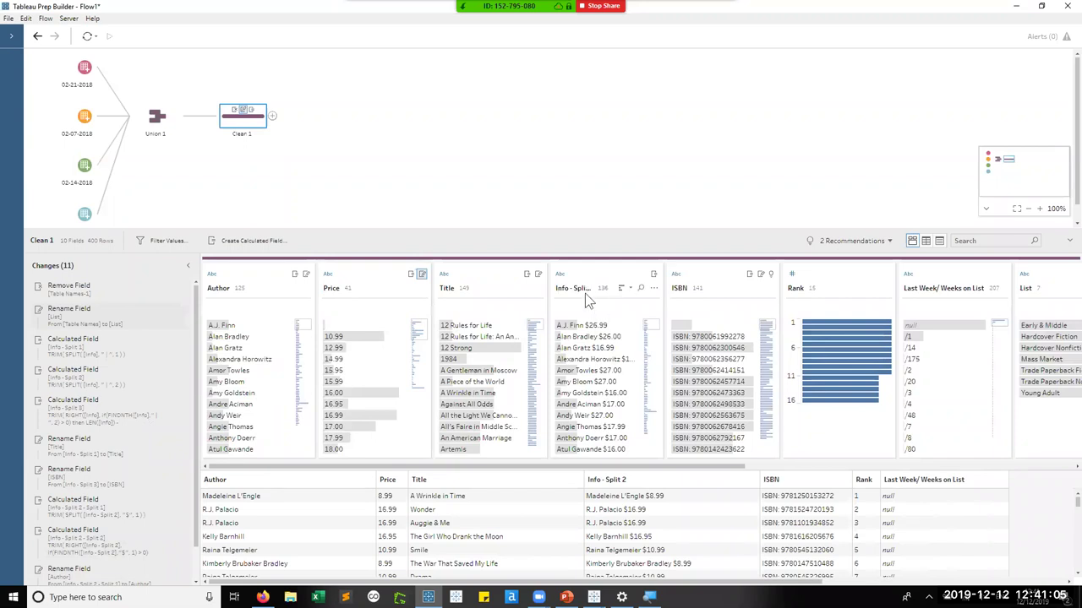
Remove the leftover Info - Split 2 field and the original Info field from the cleaning step.
{"action": "left_click", "coordinate": [656, 290]}
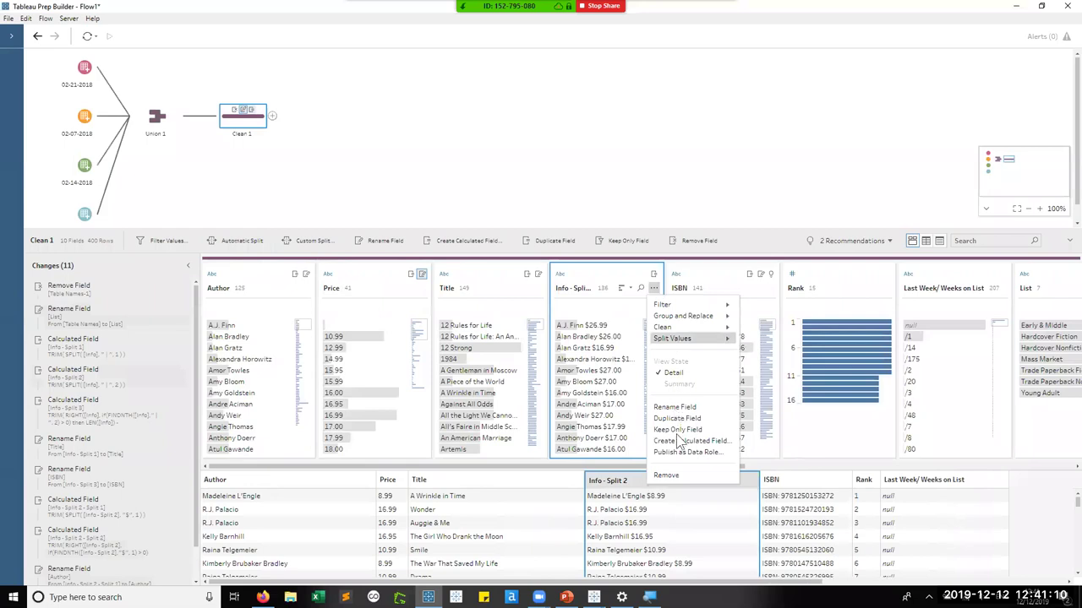
{"action": "left_click", "coordinate": [668, 475]}
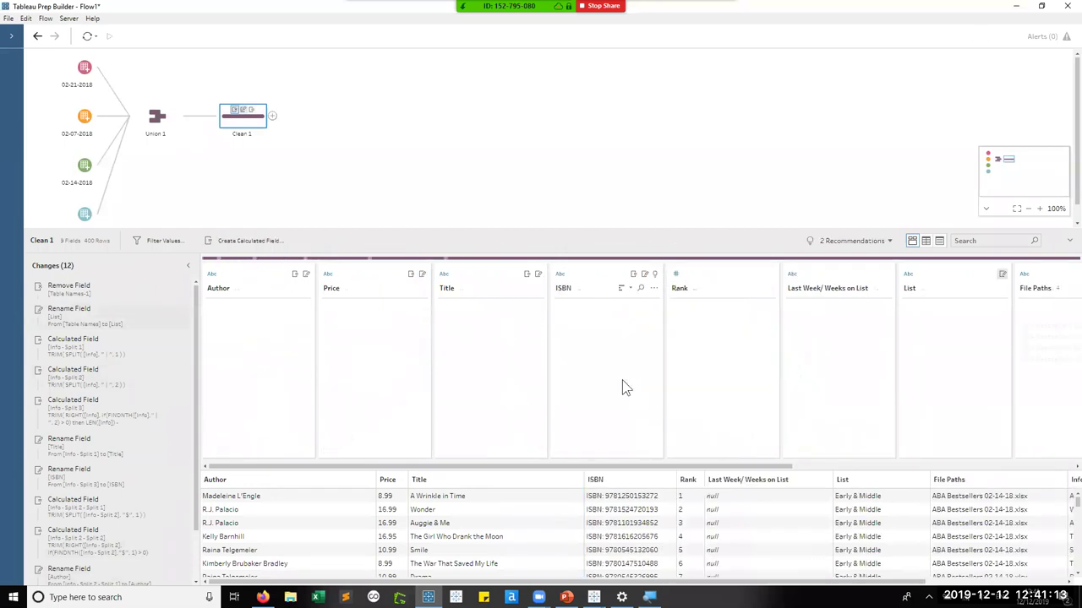
{"action": "left_click_drag", "start_coordinate": [552, 465], "coordinate": [925, 465]}
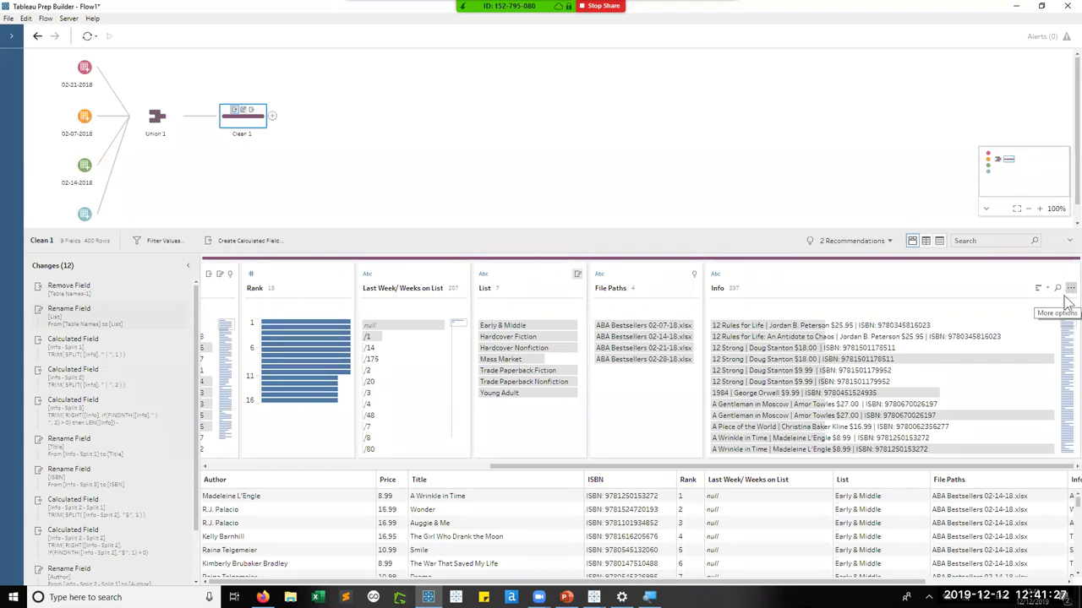
{"action": "left_click", "coordinate": [1070, 288]}
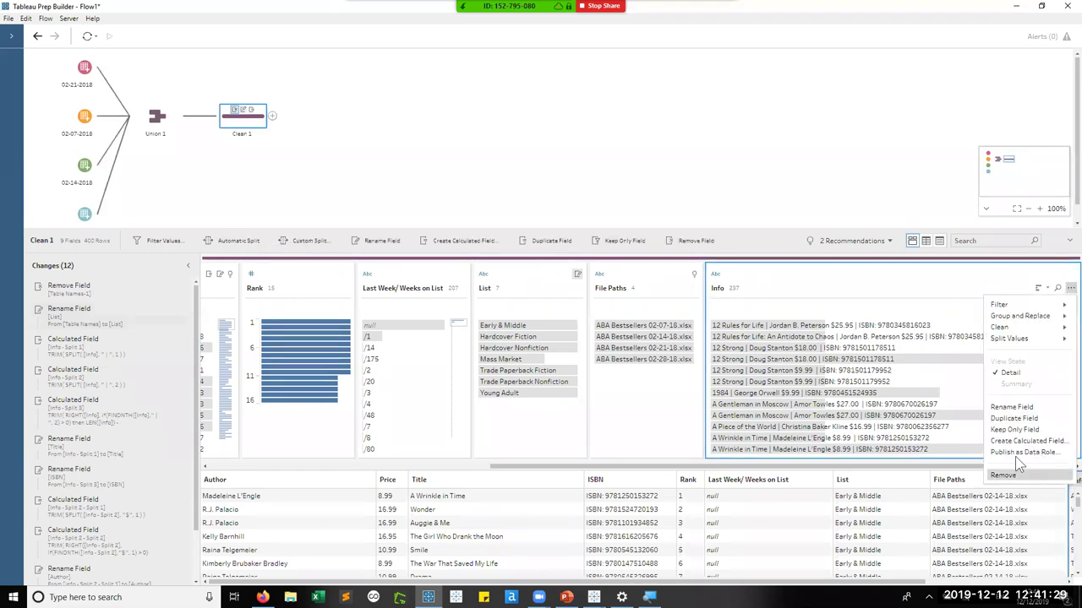
{"action": "left_click", "coordinate": [1017, 471]}
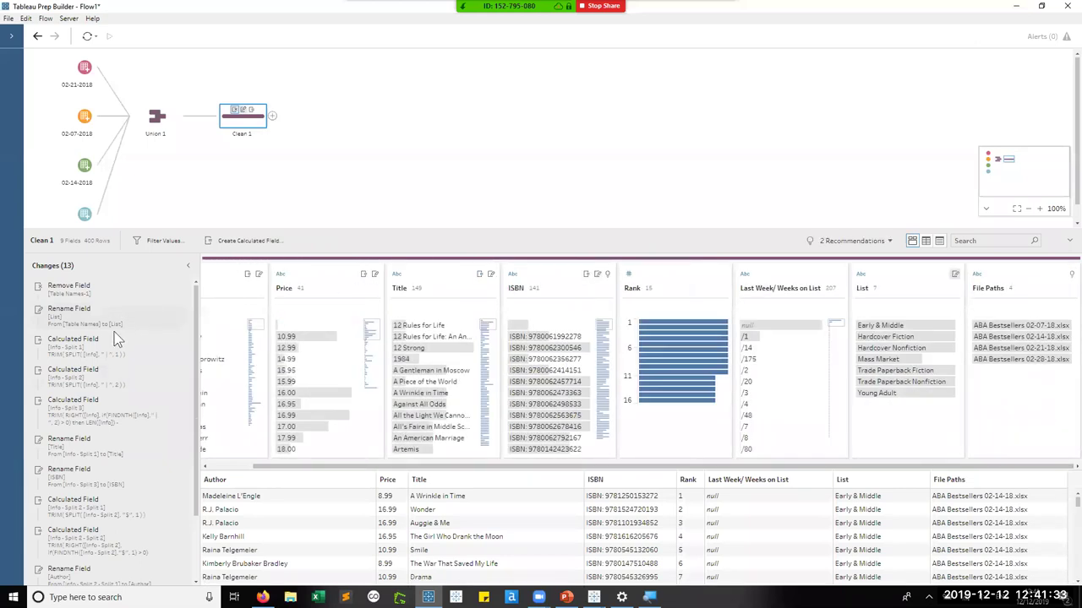
{"action": "scroll", "coordinate": [112, 331], "scroll_direction": "down", "scroll_amount": 2}
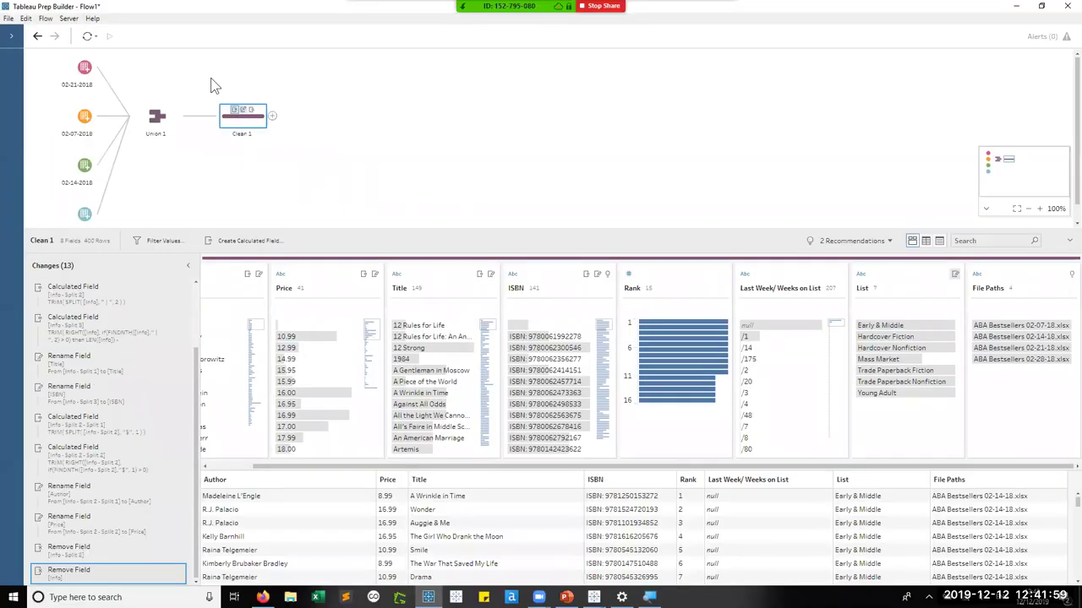
Change the Price field's data type to Number (decimal) and show its values in detail rather than as a summary.
{"action": "left_click_drag", "start_coordinate": [426, 466], "coordinate": [248, 471]}
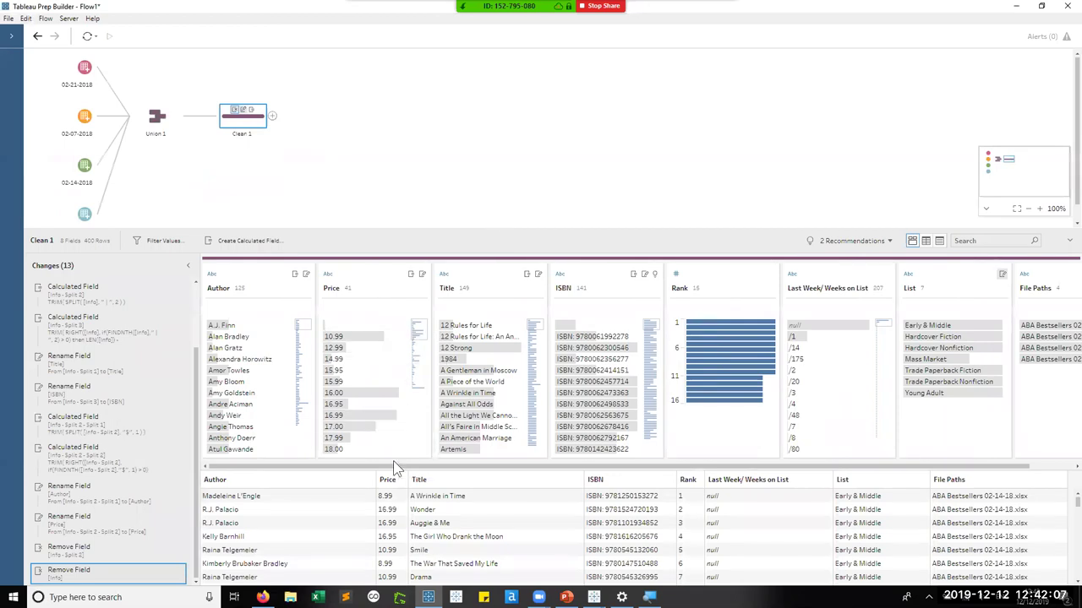
{"action": "left_click", "coordinate": [329, 284]}
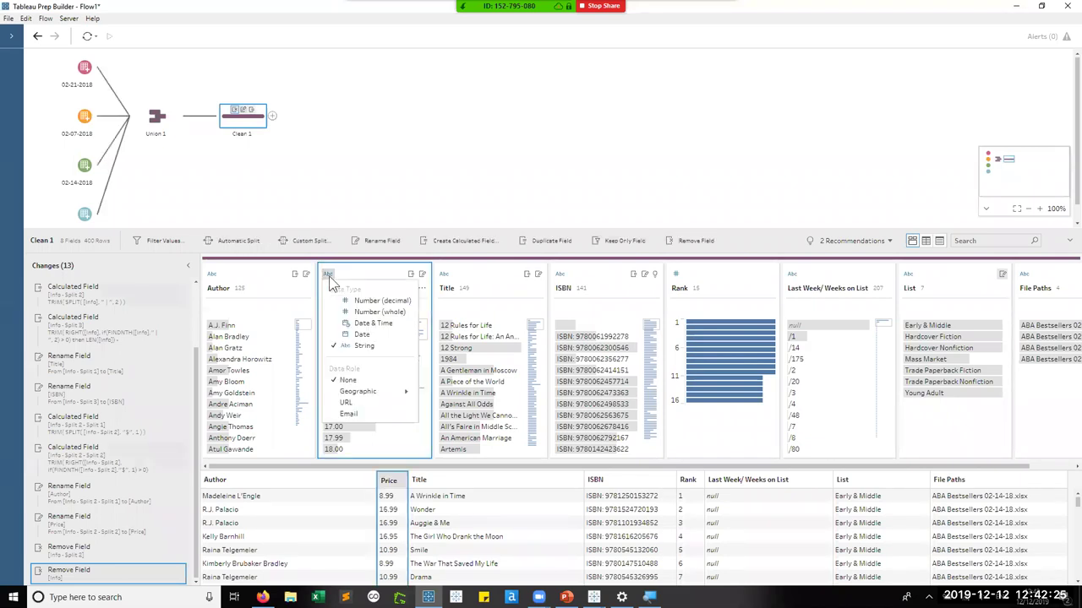
{"action": "left_click", "coordinate": [388, 303]}
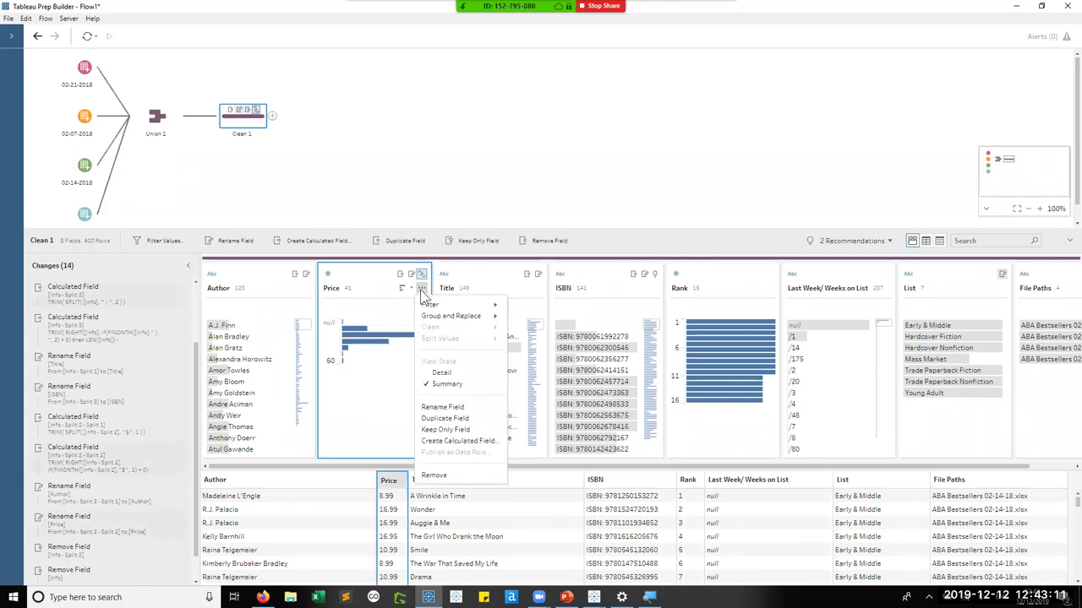
{"action": "left_click", "coordinate": [452, 374]}
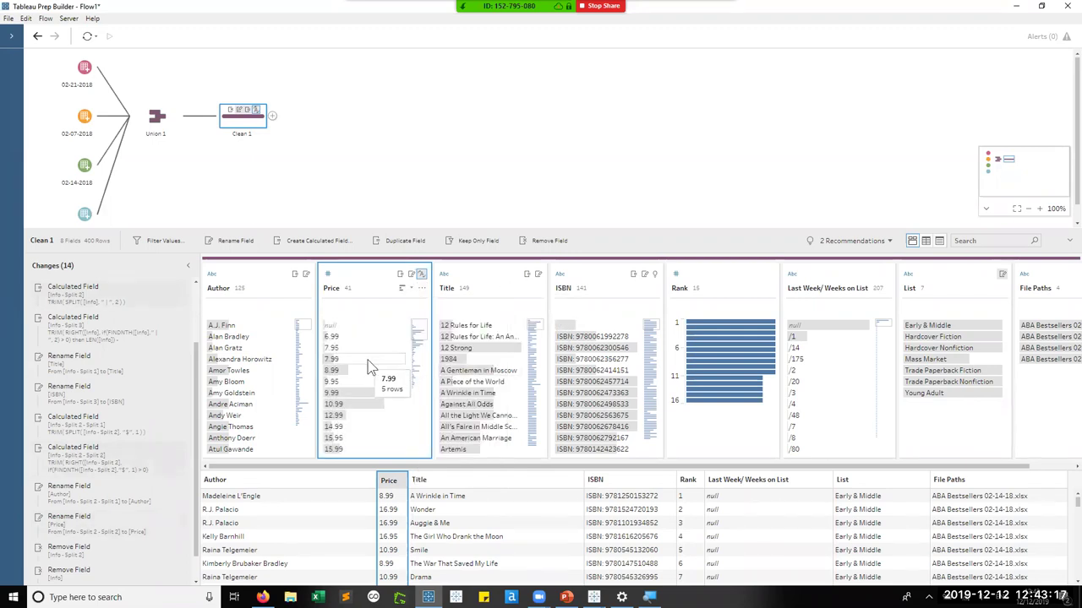
Look through the individual Price values and examine the rows priced at 26 in an enlarged data grid.
{"action": "scroll", "coordinate": [369, 372], "scroll_direction": "down", "scroll_amount": 5}
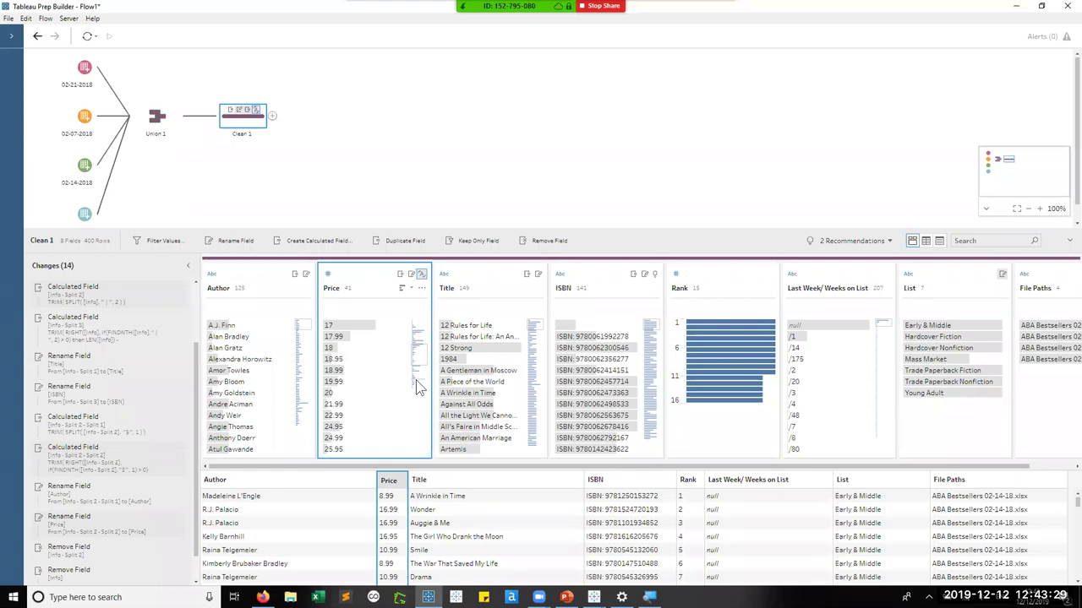
{"action": "scroll", "coordinate": [418, 374], "scroll_direction": "down", "scroll_amount": 4}
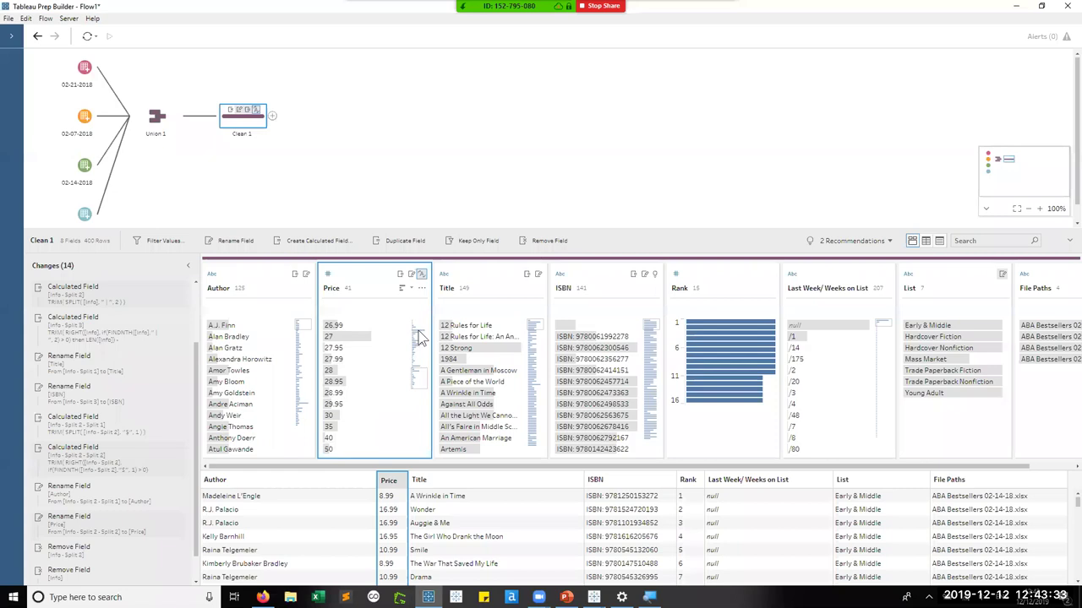
{"action": "scroll", "coordinate": [420, 337], "scroll_direction": "up", "scroll_amount": 7}
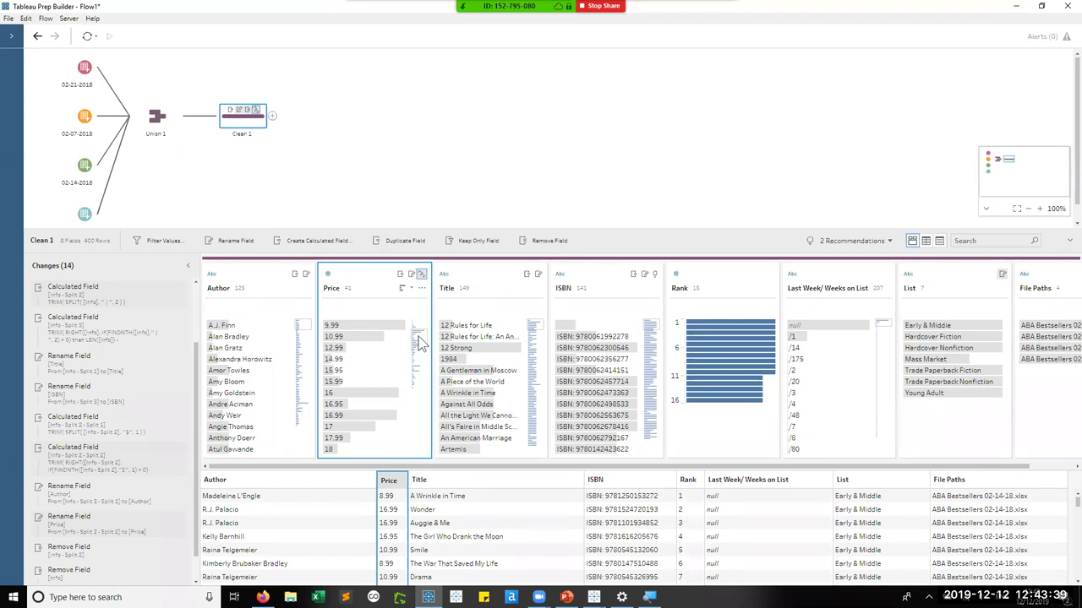
{"action": "left_click_drag", "start_coordinate": [420, 342], "coordinate": [420, 363]}
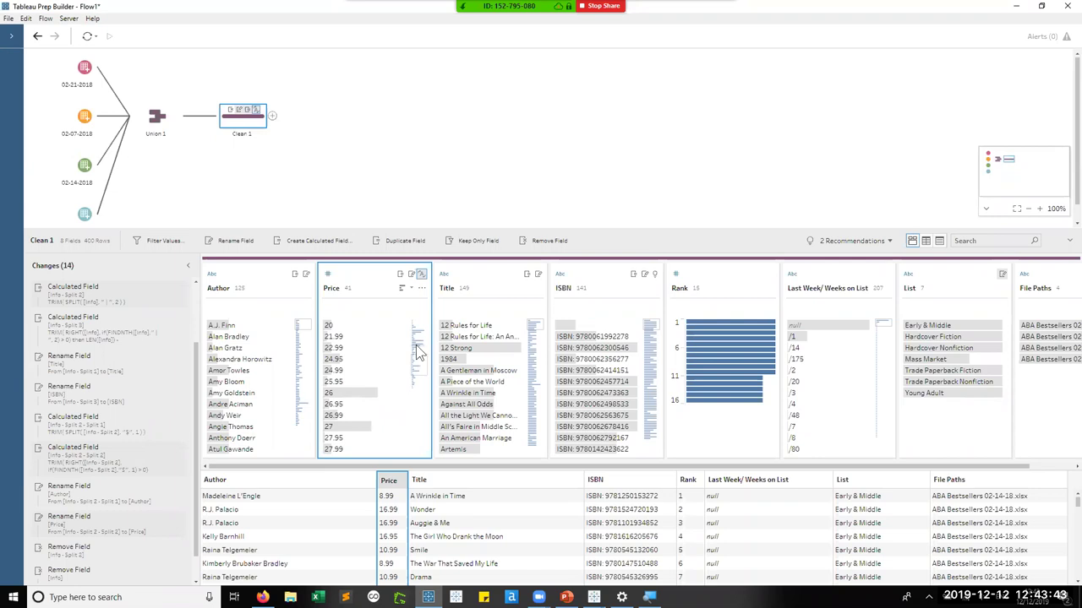
{"action": "mouse_move", "coordinate": [361, 399]}
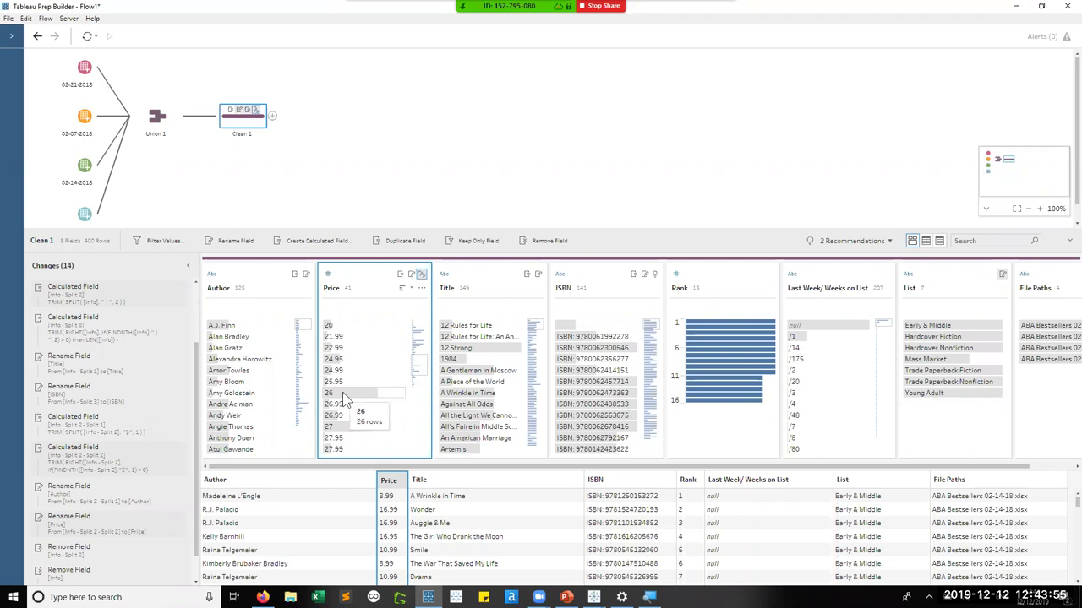
{"action": "left_click", "coordinate": [344, 394]}
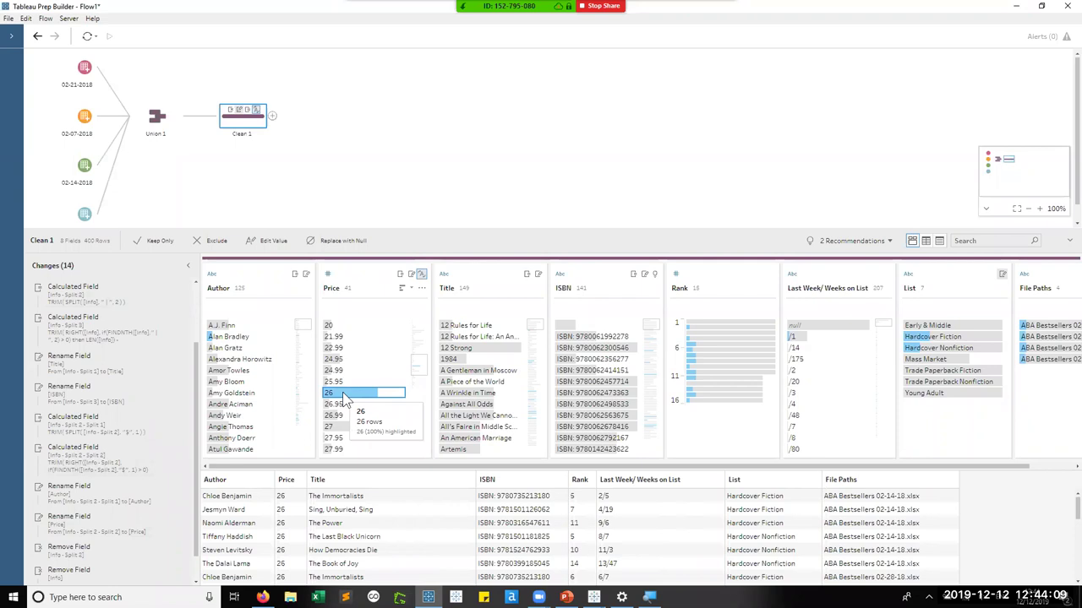
{"action": "left_click_drag", "start_coordinate": [469, 230], "coordinate": [464, 113]}
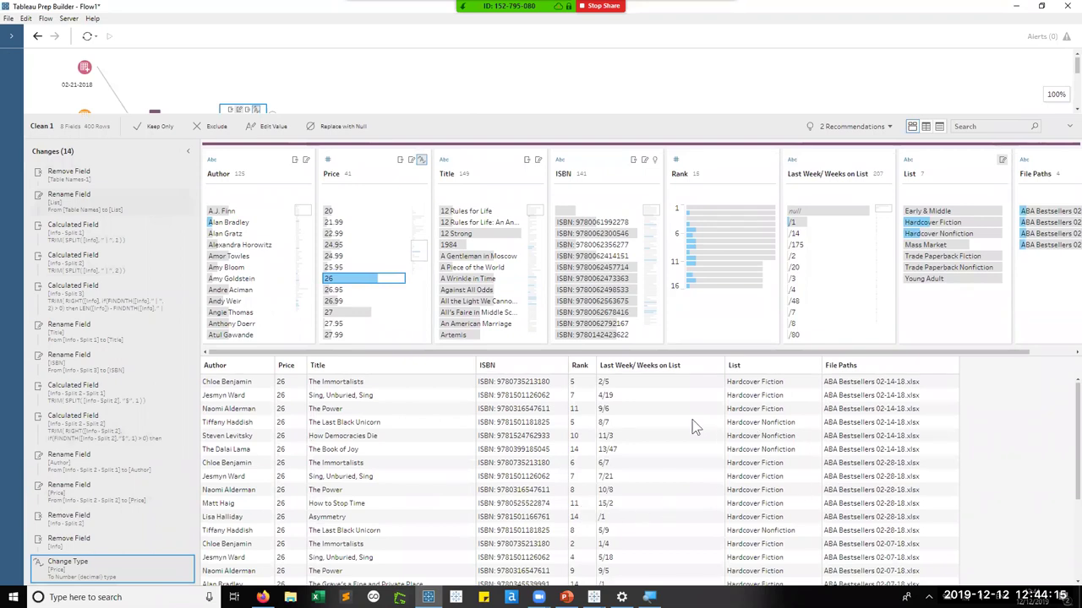
{"action": "scroll", "coordinate": [692, 420], "scroll_direction": "down", "scroll_amount": 3}
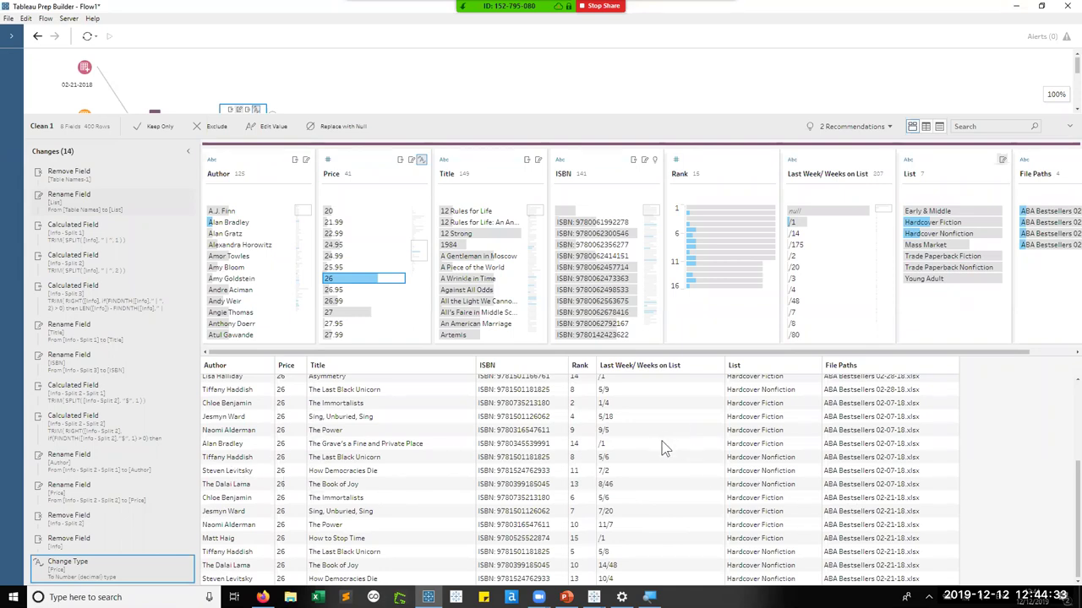
{"action": "scroll", "coordinate": [666, 448], "scroll_direction": "up", "scroll_amount": 3}
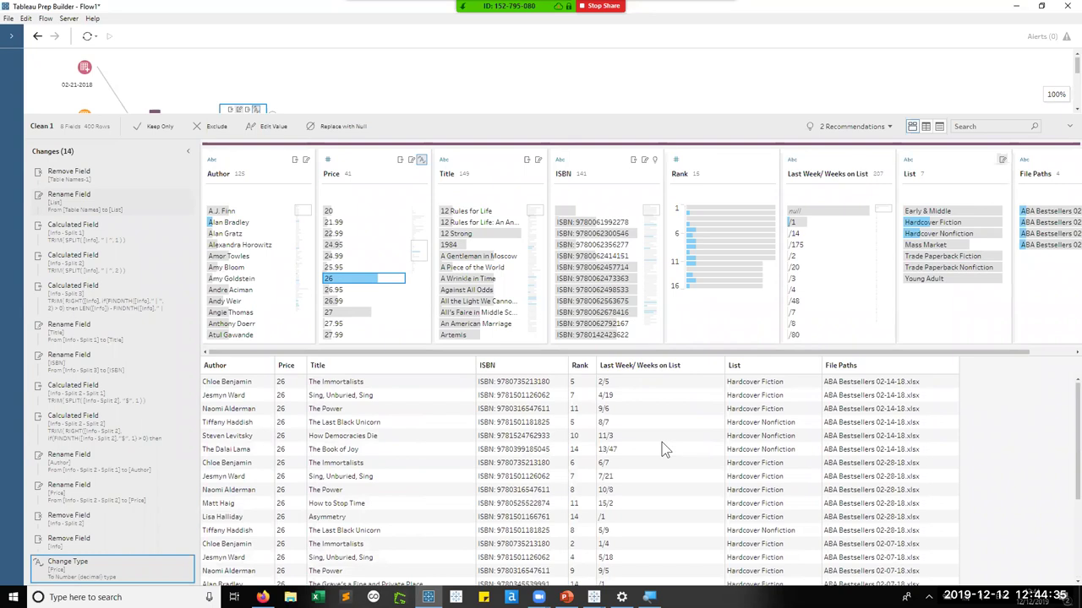
{"action": "scroll", "coordinate": [782, 523], "scroll_direction": "down", "scroll_amount": 2}
{"action": "scroll", "coordinate": [782, 522], "scroll_direction": "down", "scroll_amount": 2}
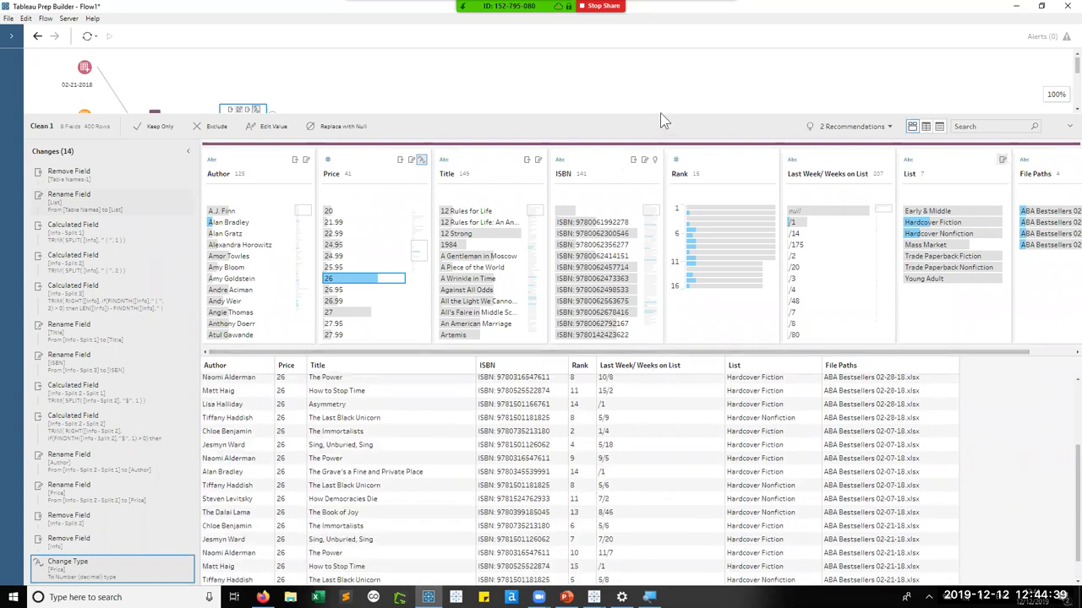
{"action": "left_click_drag", "start_coordinate": [663, 116], "coordinate": [666, 286]}
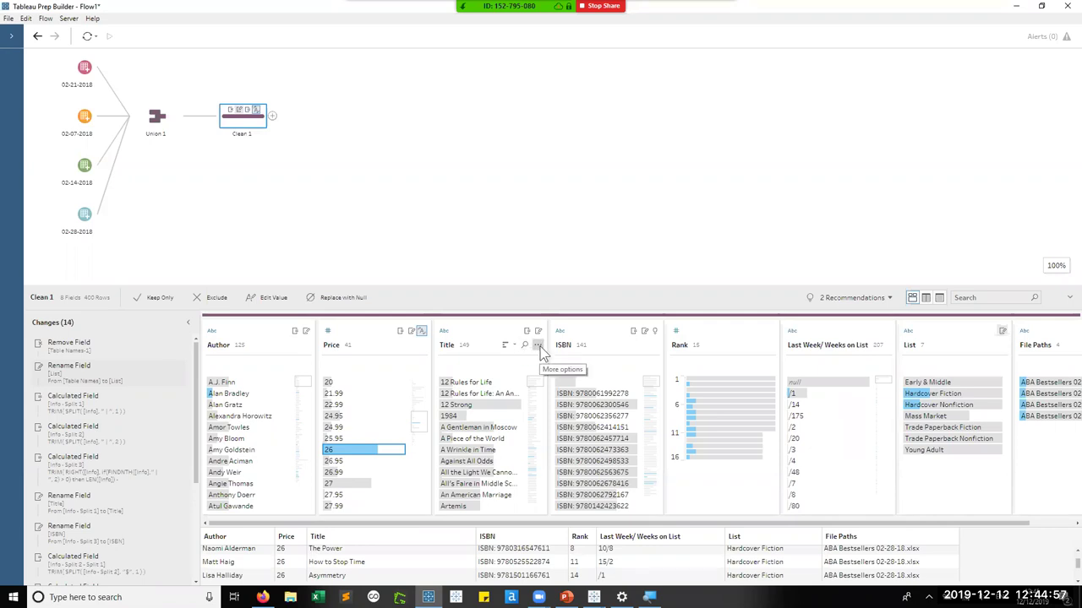
Group the Title values by manual selection, adding "12 Rules for Life" to "12 Rules for Life: An Antidote to Chaos".
{"action": "left_click", "coordinate": [538, 347]}
{"action": "mouse_move", "coordinate": [580, 380]}
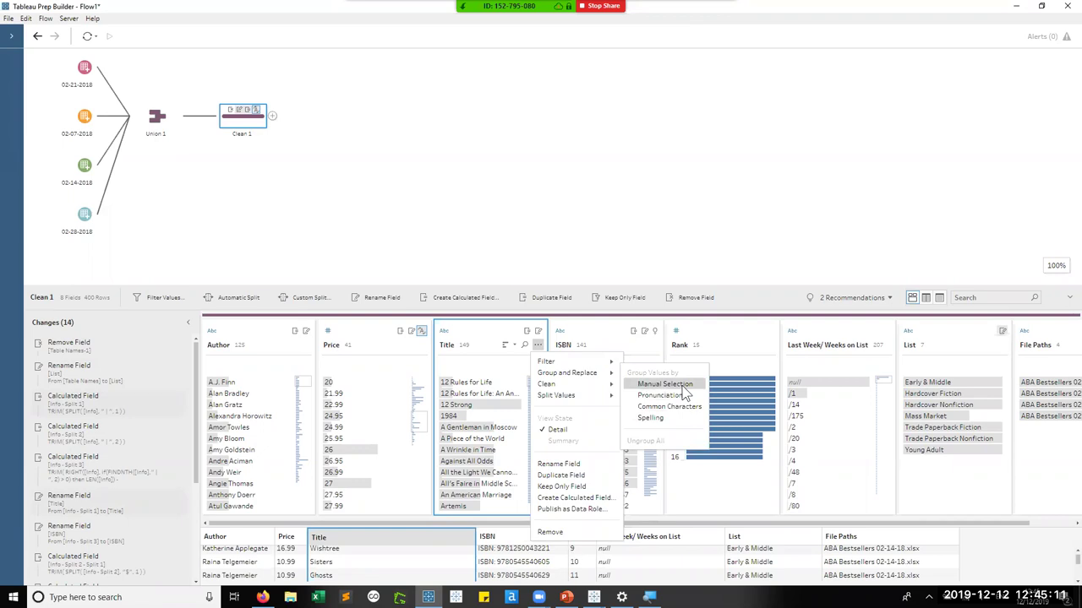
{"action": "left_click", "coordinate": [683, 387]}
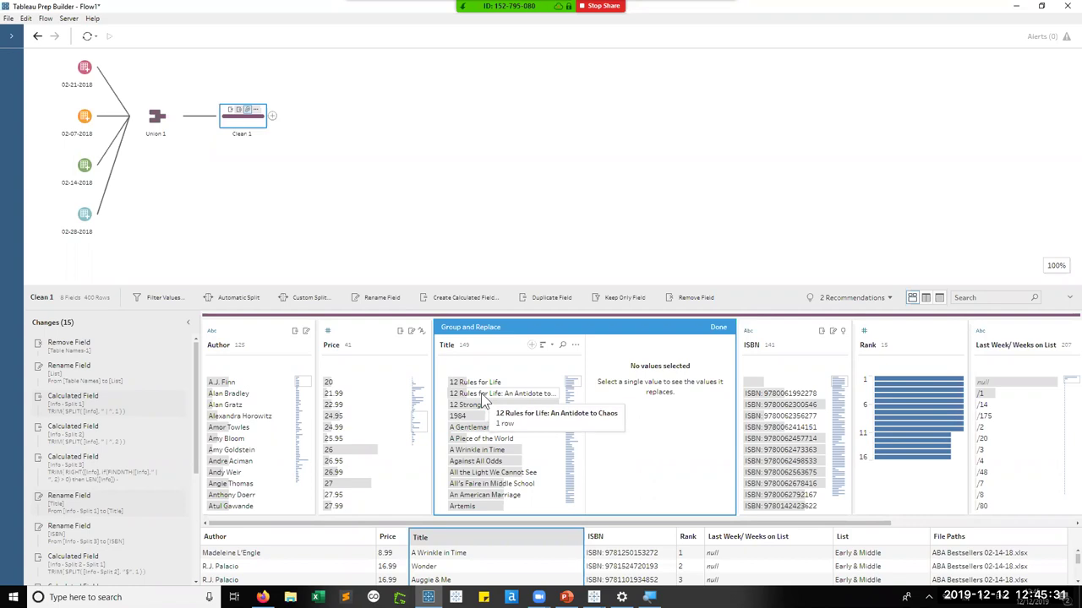
{"action": "left_click", "coordinate": [483, 395]}
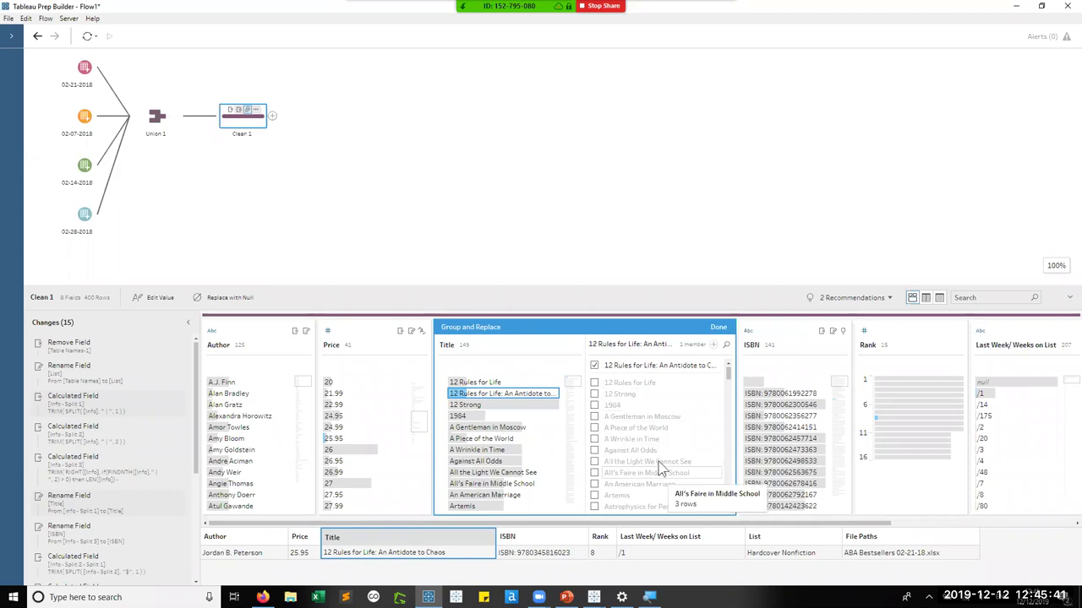
{"action": "left_click", "coordinate": [595, 388]}
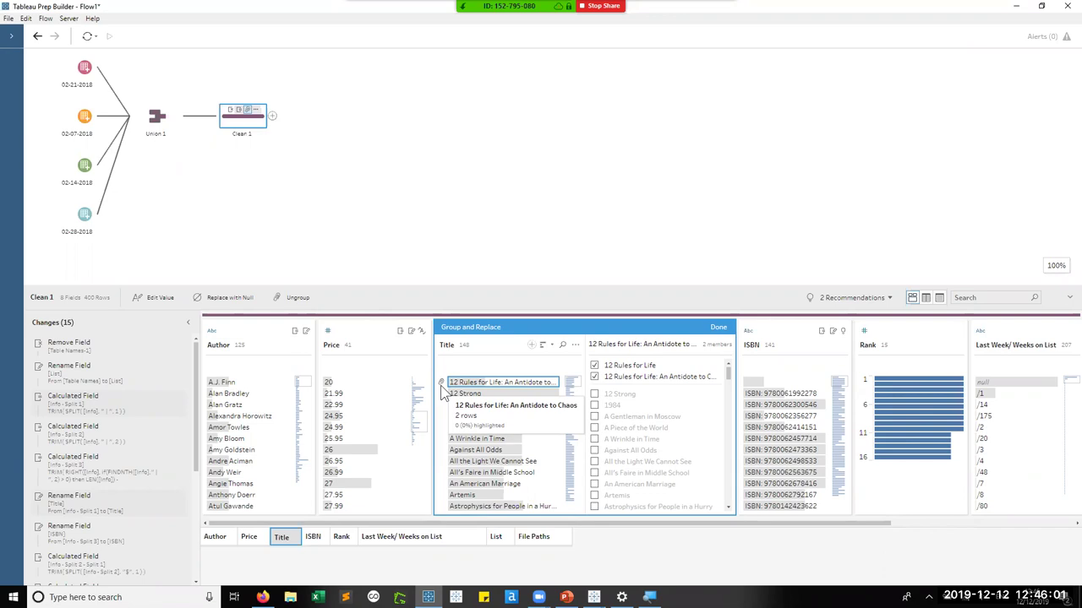
Finish the manual grouping of the Title values and close the group editor.
{"action": "left_click", "coordinate": [721, 328]}
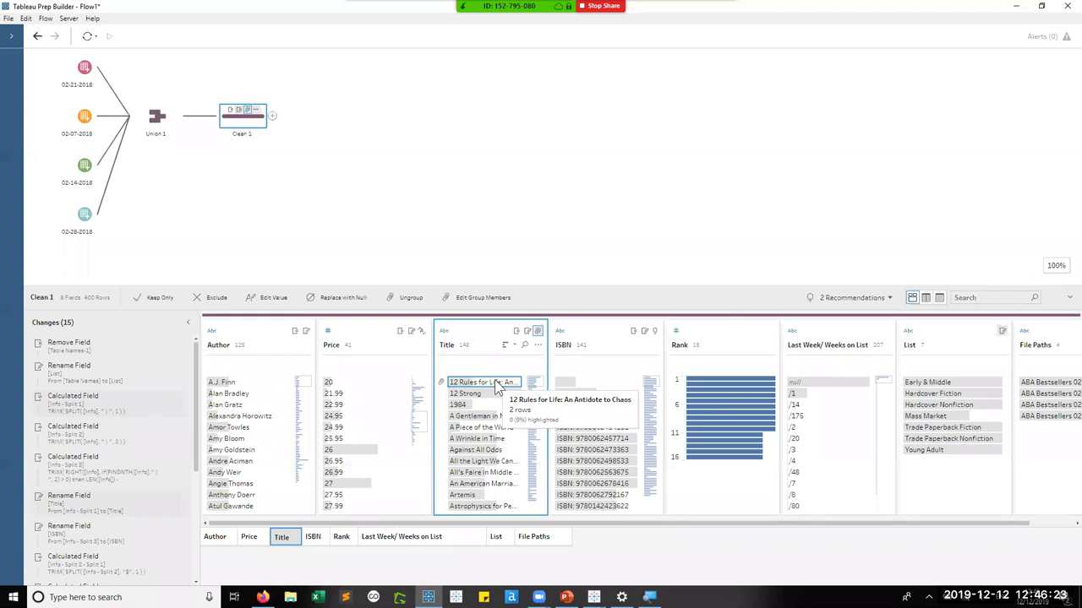
{"action": "left_click_drag", "start_coordinate": [589, 301], "coordinate": [592, 365]}
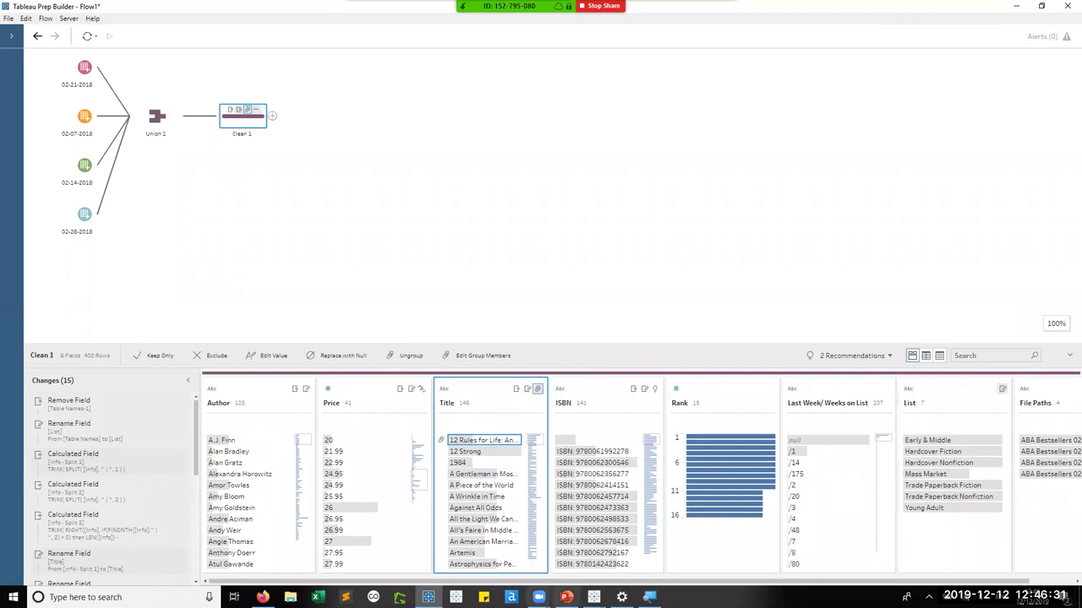
Switch to PowerPoint and present the first "3. Pivot step" slide, slide 10, in full screen.
{"action": "left_click", "coordinate": [566, 597]}
{"action": "scroll", "coordinate": [95, 450], "scroll_direction": "down", "scroll_amount": 3}
{"action": "left_click", "coordinate": [90, 465]}
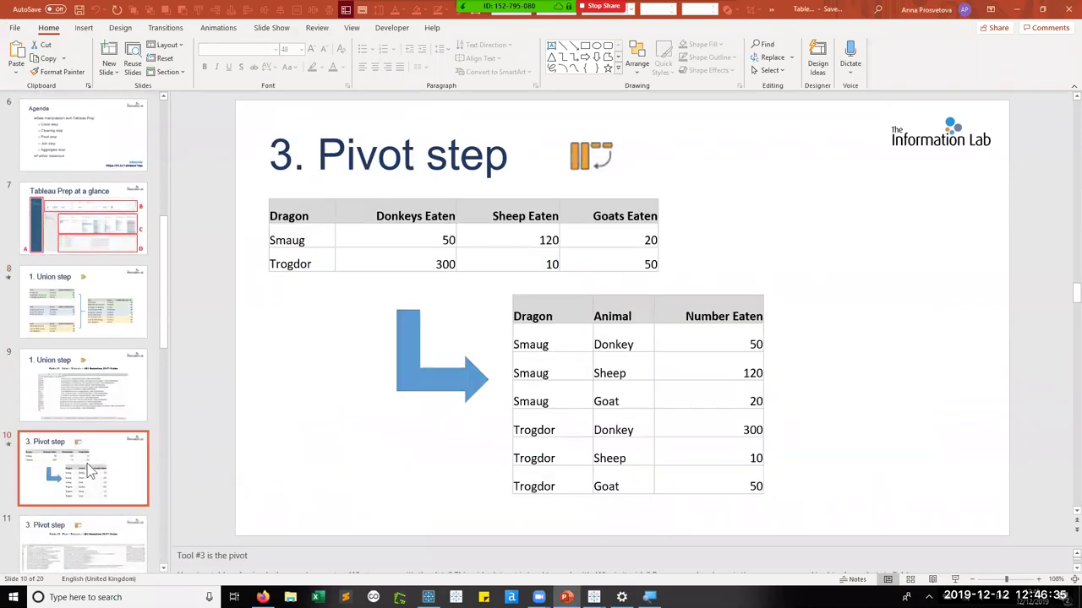
{"action": "key", "text": "shift+F5"}
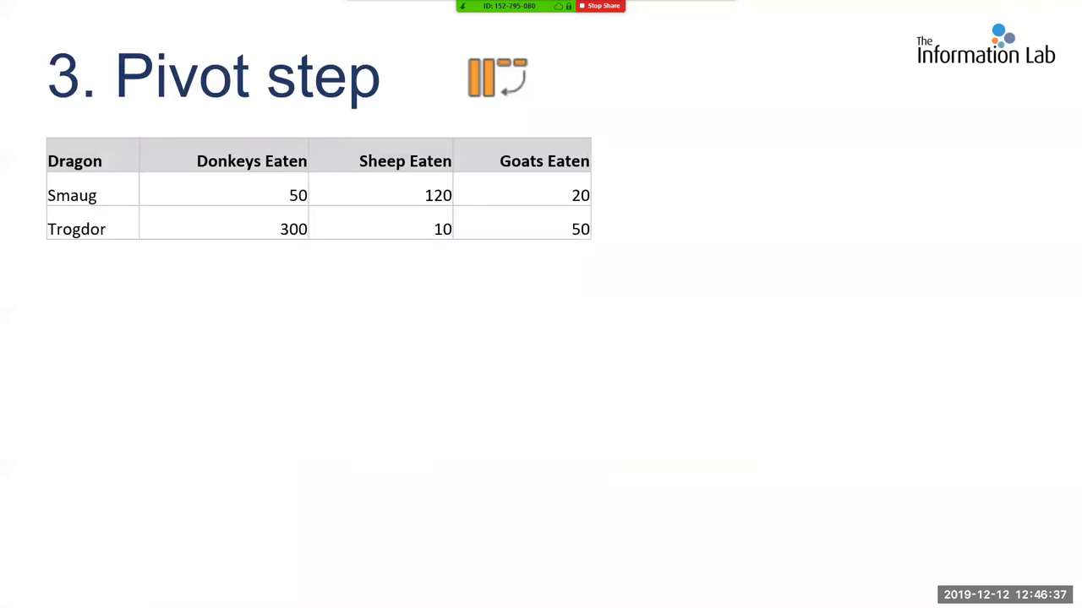
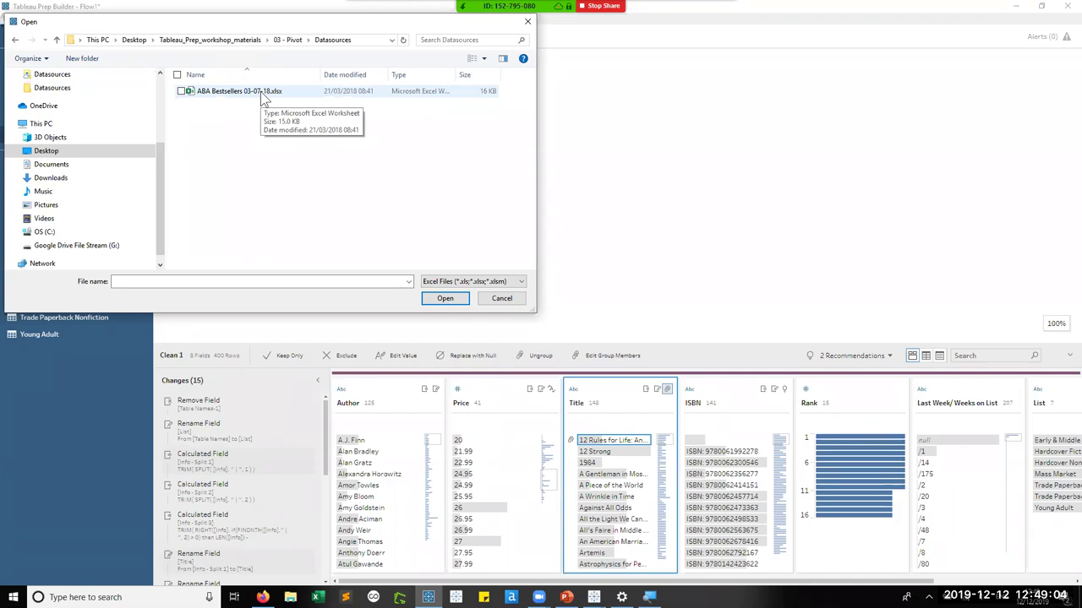
Connect the Excel file ABA Bestsellers 03-07-18.xlsx and compare its input fields with those of the 02-21-2018 input.
{"action": "left_click", "coordinate": [261, 93]}
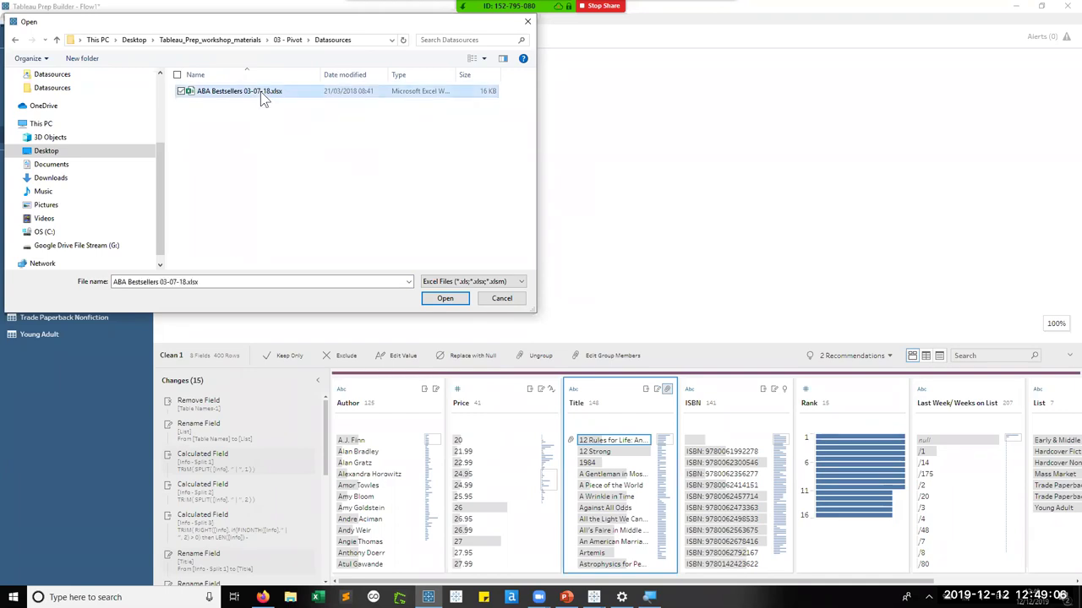
{"action": "left_click", "coordinate": [445, 300]}
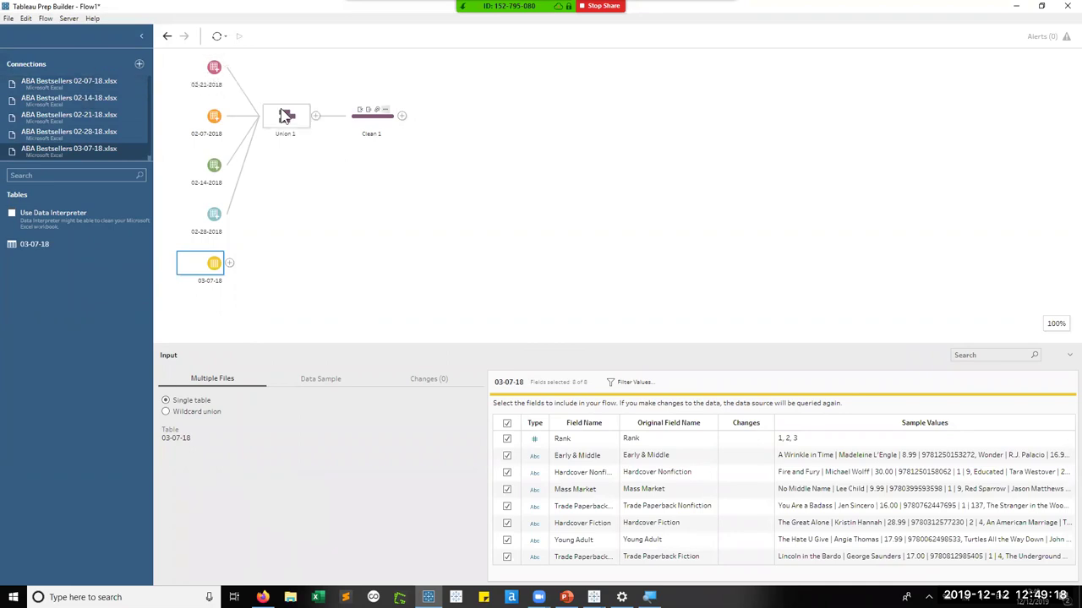
{"action": "left_click", "coordinate": [215, 74]}
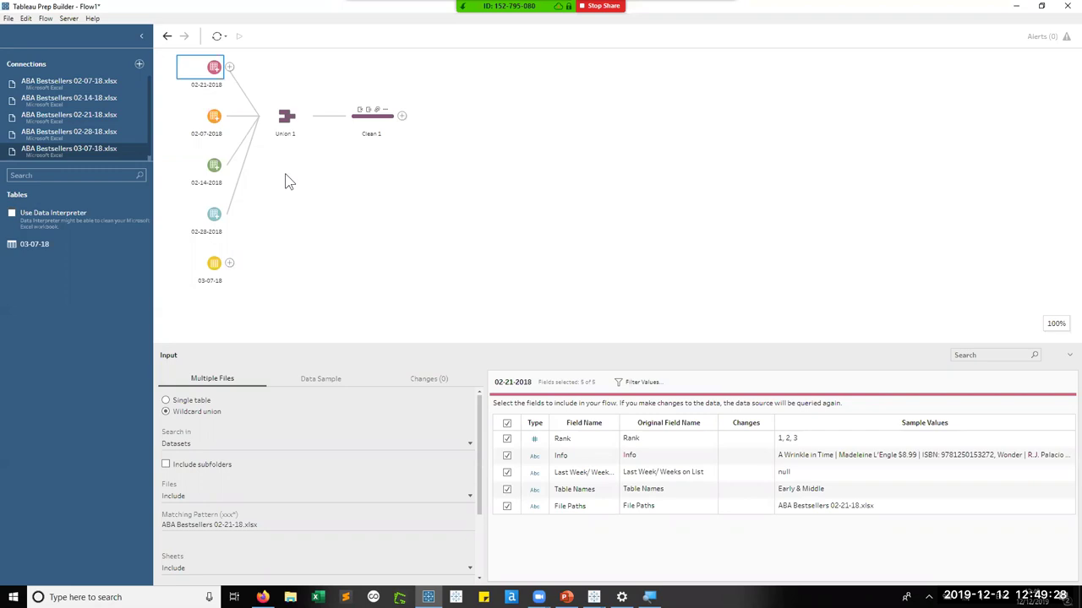
{"action": "left_click", "coordinate": [214, 269]}
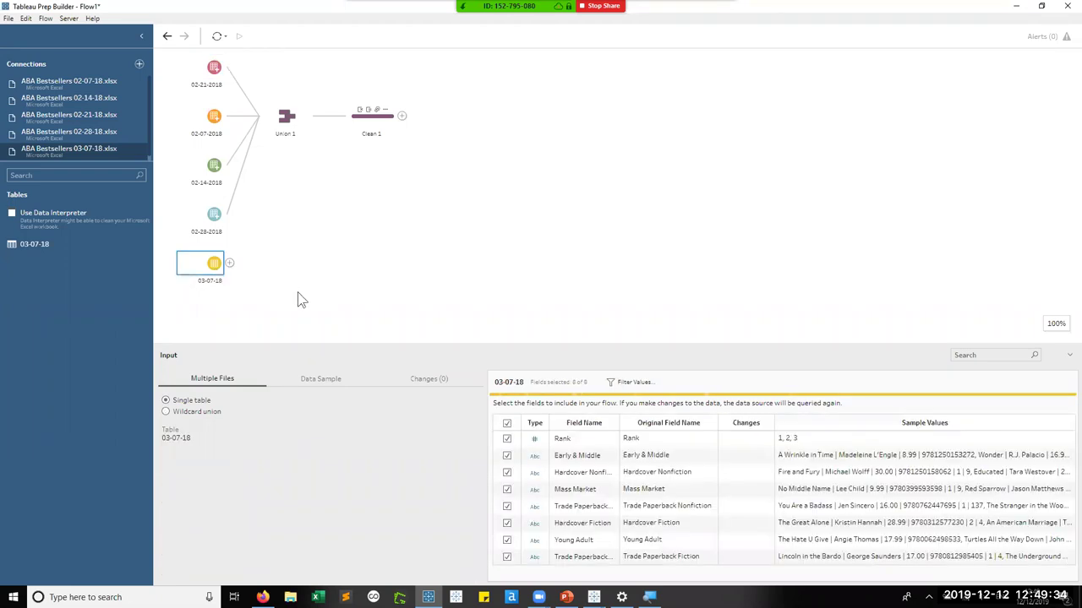
Add a cleaning step after the 03-07-18 input and examine its book category columns in an enlarged data grid.
{"action": "left_click_drag", "start_coordinate": [314, 343], "coordinate": [239, 279]}
{"action": "left_click", "coordinate": [230, 262]}
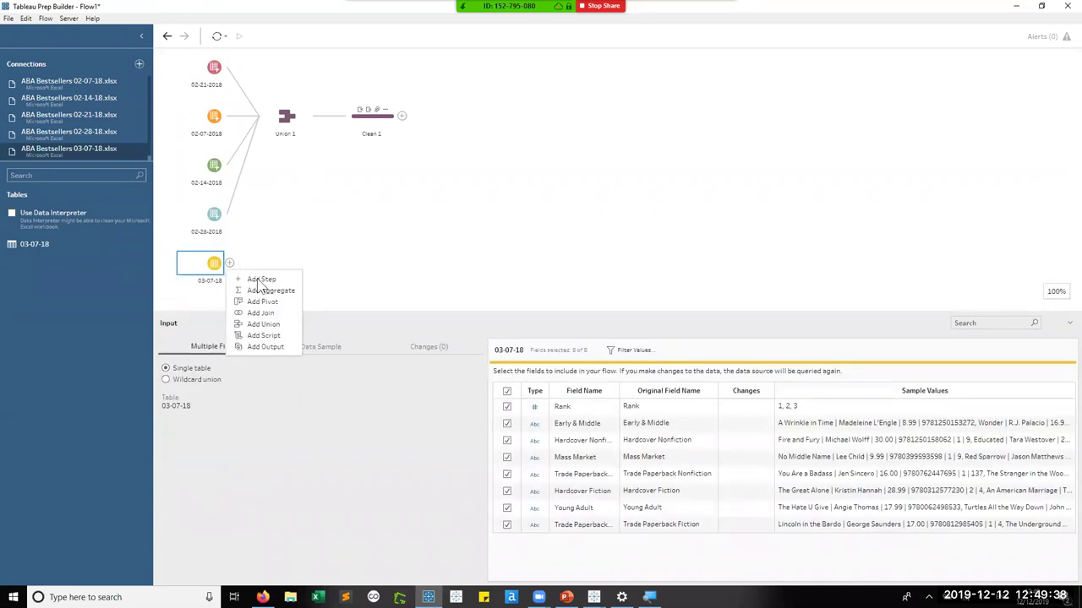
{"action": "left_click", "coordinate": [246, 279]}
{"action": "left_click_drag", "start_coordinate": [315, 312], "coordinate": [291, 110]}
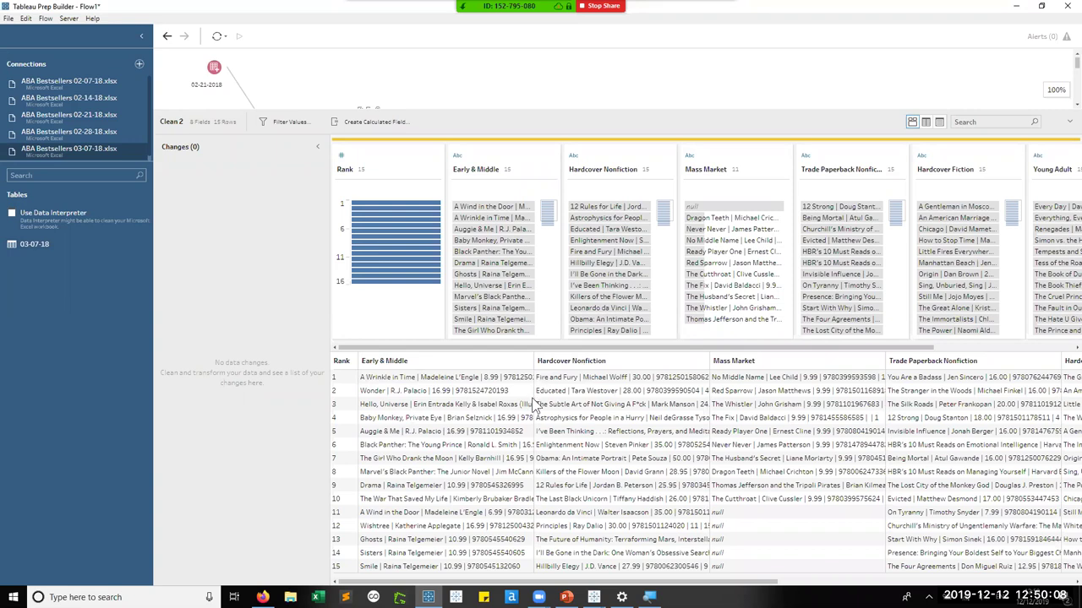
{"action": "left_click_drag", "start_coordinate": [682, 582], "coordinate": [1018, 582]}
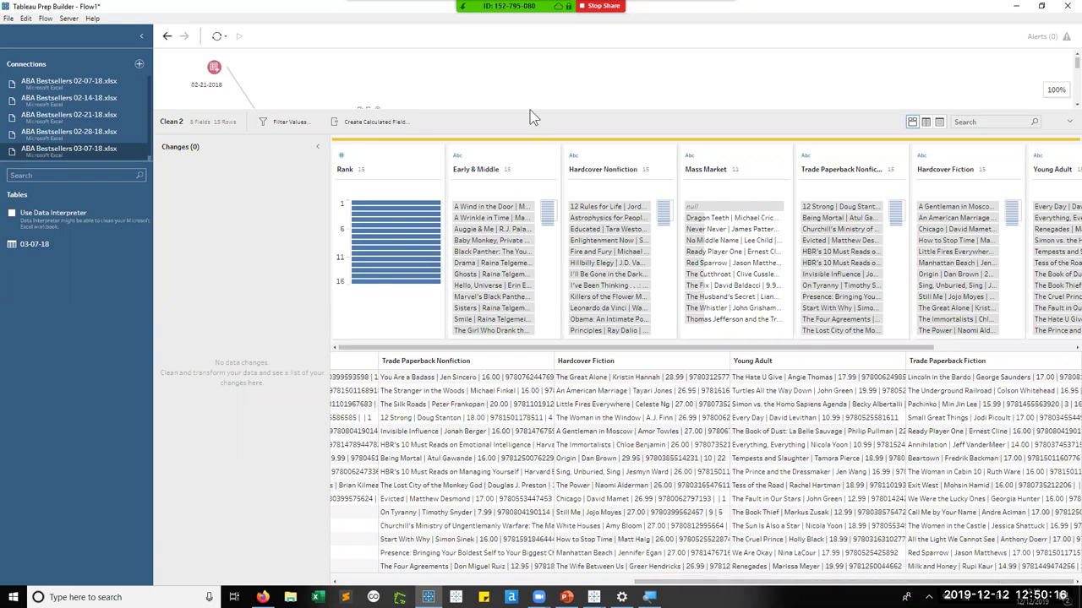
{"action": "left_click_drag", "start_coordinate": [536, 110], "coordinate": [546, 273]}
{"action": "scroll", "coordinate": [522, 174], "scroll_direction": "down", "scroll_amount": 1}
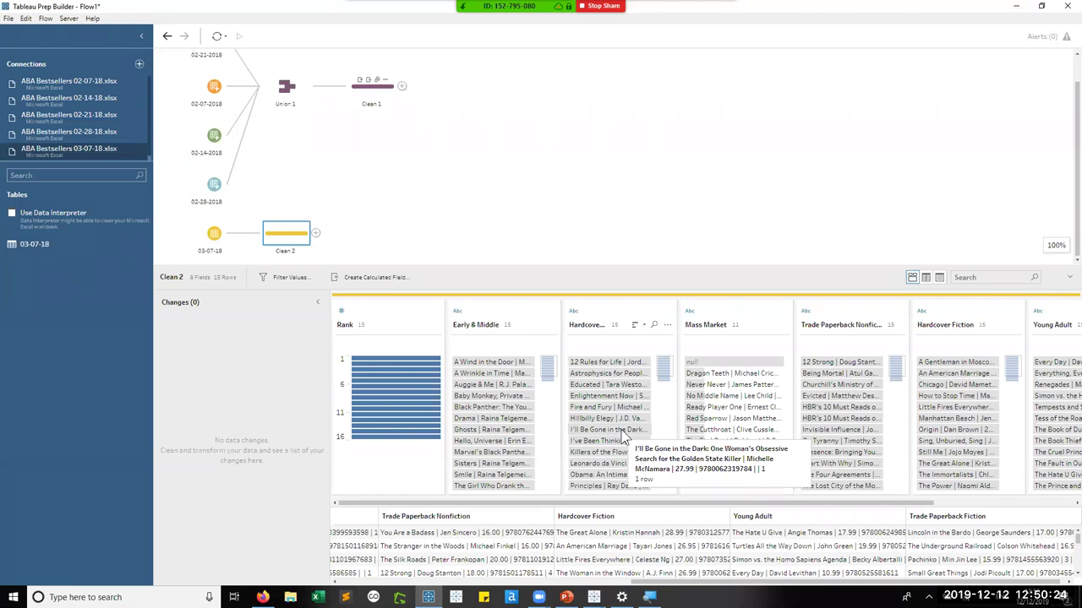
Replace the cleaning step after the 03-07-18 input with a pivot step.
{"action": "right_click", "coordinate": [294, 240]}
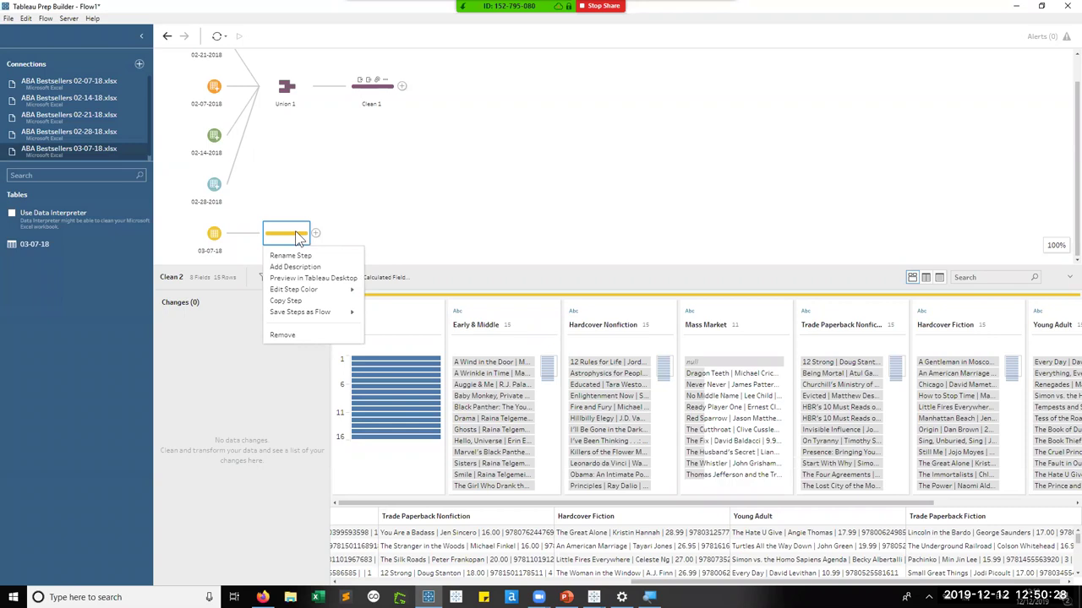
{"action": "left_click", "coordinate": [287, 335]}
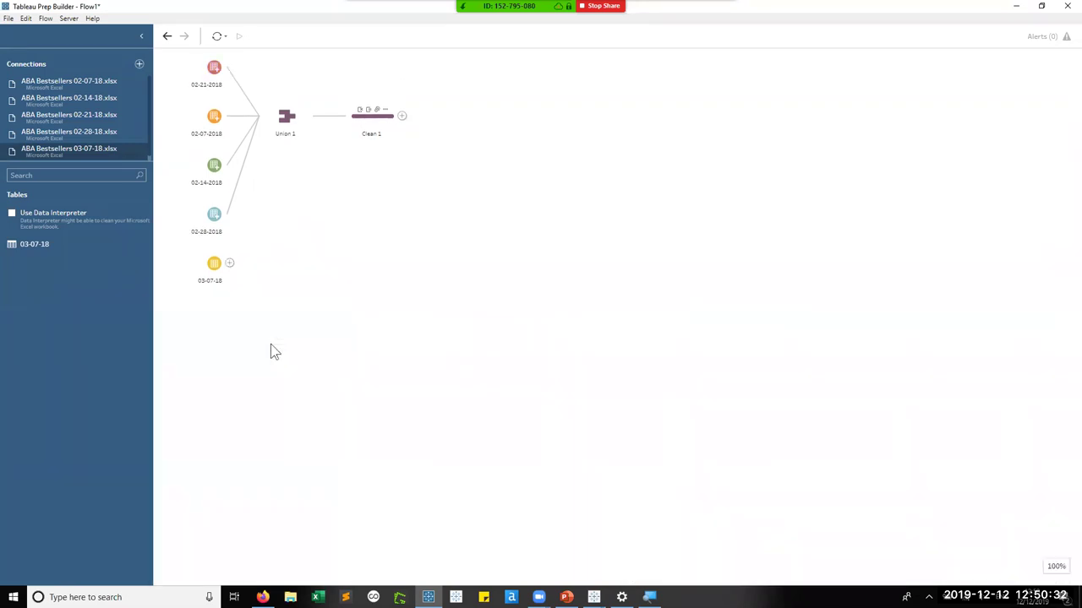
{"action": "left_click", "coordinate": [230, 264]}
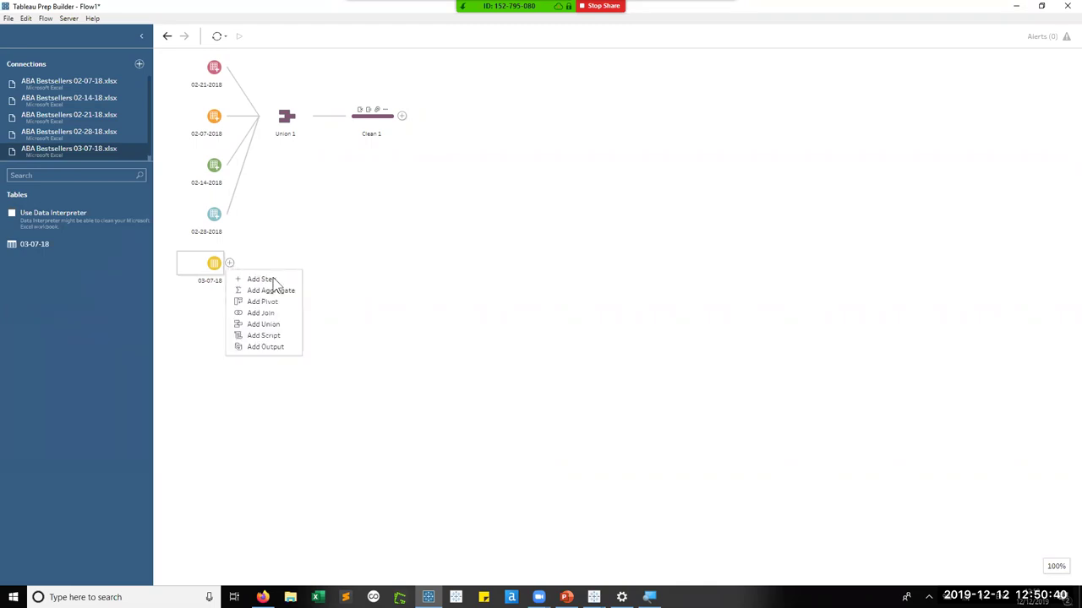
{"action": "left_click", "coordinate": [275, 300]}
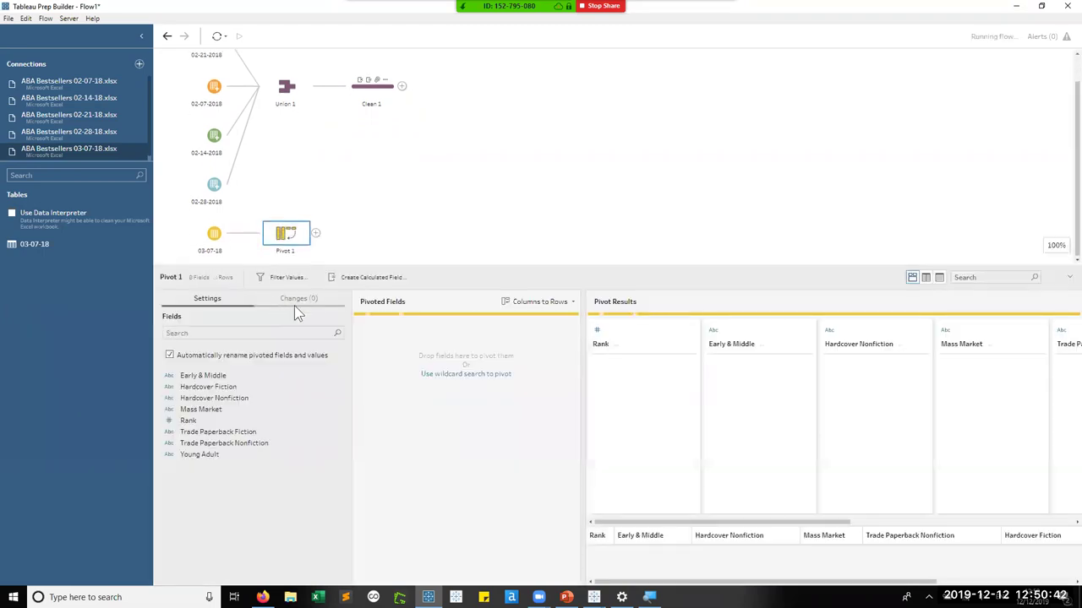
{"action": "left_click_drag", "start_coordinate": [473, 262], "coordinate": [462, 172]}
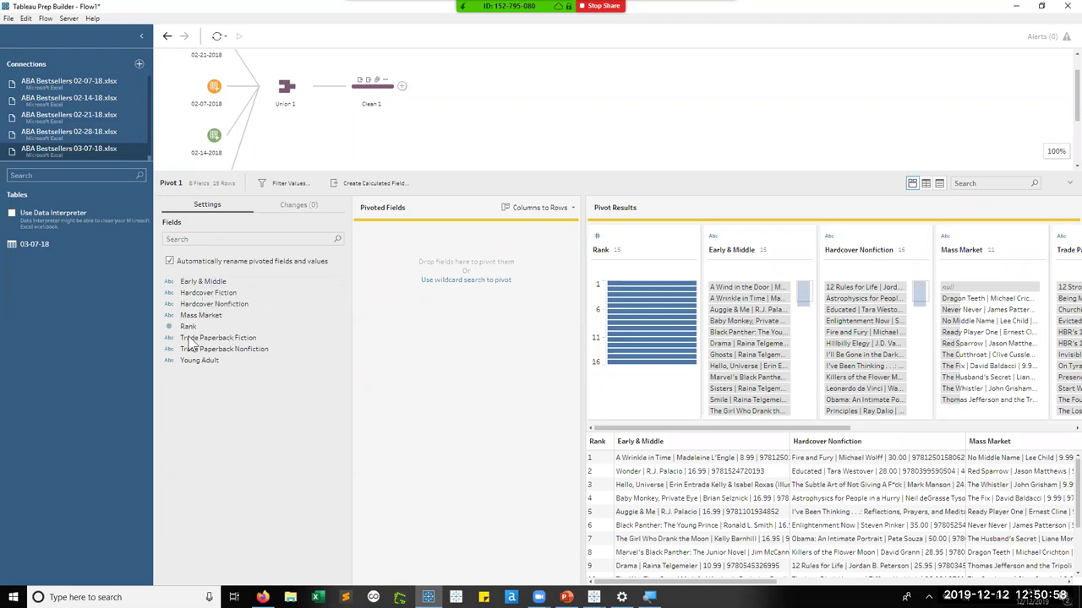
Pivot all fields except Rank from columns to rows, from Early & Middle through Young Adult.
{"action": "left_click", "coordinate": [207, 284]}
{"action": "left_click_drag", "start_coordinate": [211, 300], "coordinate": [213, 362]}
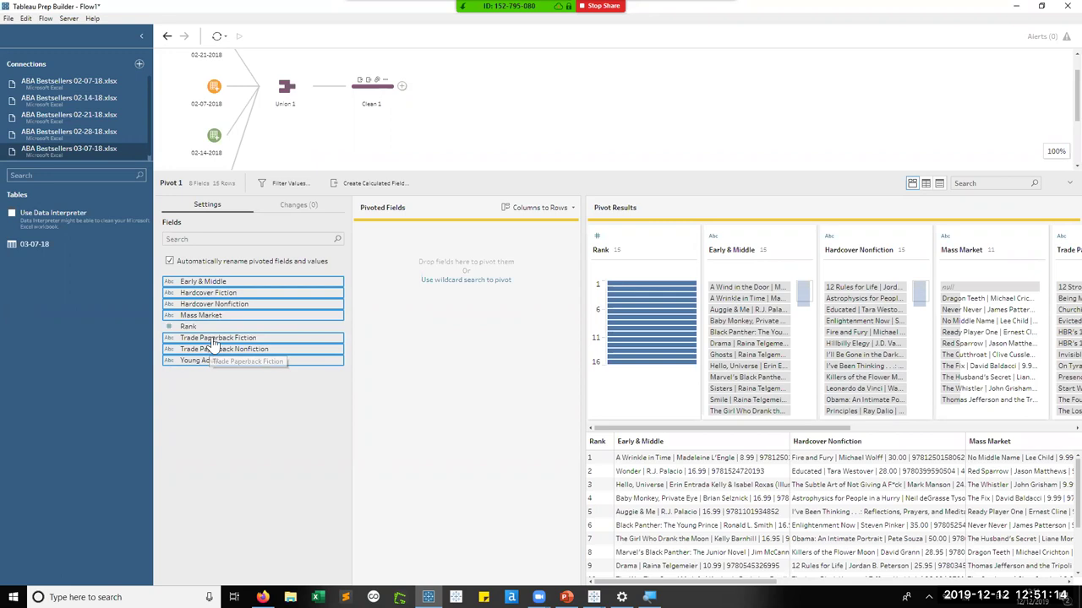
{"action": "left_click_drag", "start_coordinate": [301, 346], "coordinate": [421, 349]}
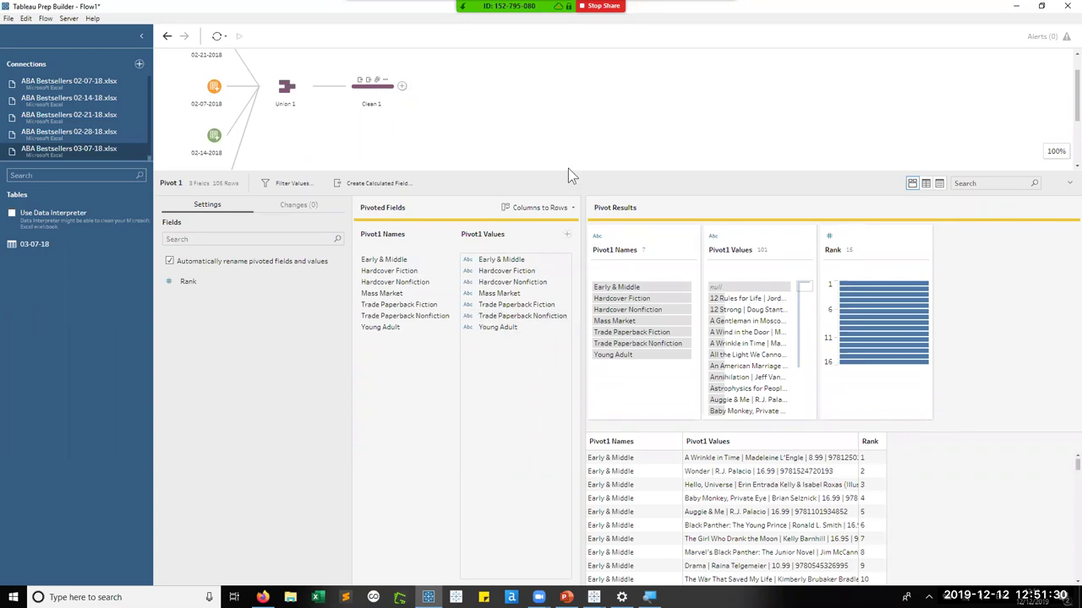
Examine the pivot results in a larger grid with a wider Pivot1 Values column, checking how ranks repeat for each category.
{"action": "left_click_drag", "start_coordinate": [567, 169], "coordinate": [569, 109]}
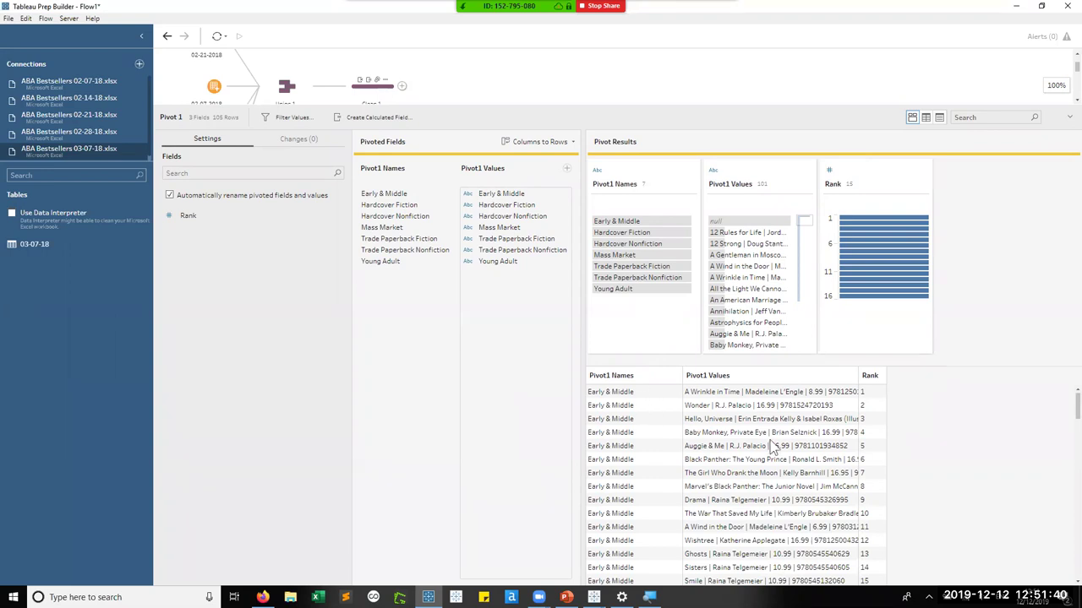
{"action": "left_click_drag", "start_coordinate": [857, 377], "coordinate": [975, 382]}
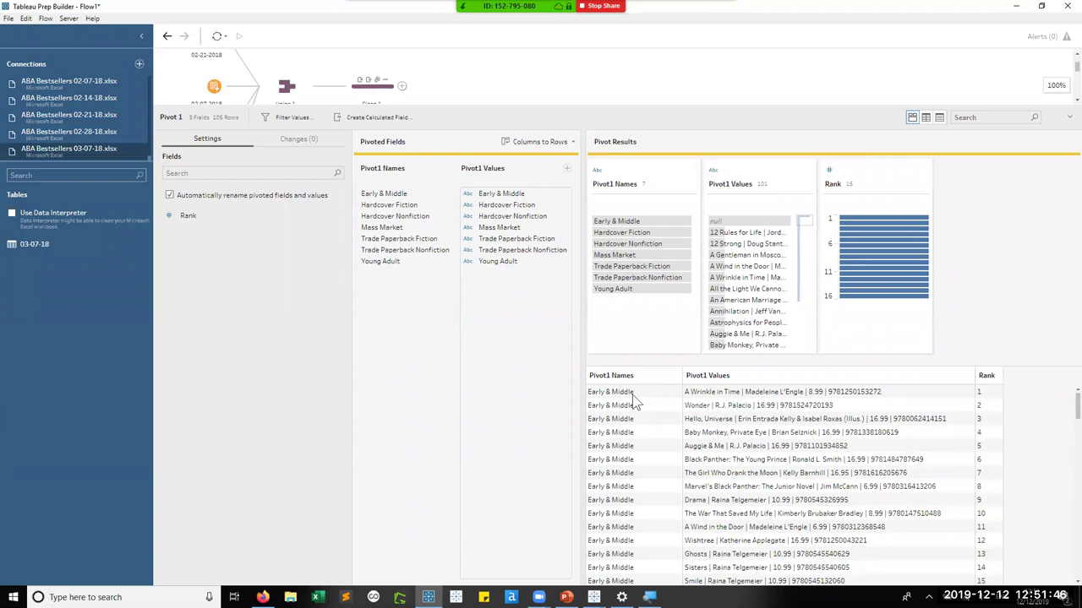
{"action": "scroll", "coordinate": [643, 417], "scroll_direction": "down", "scroll_amount": 3}
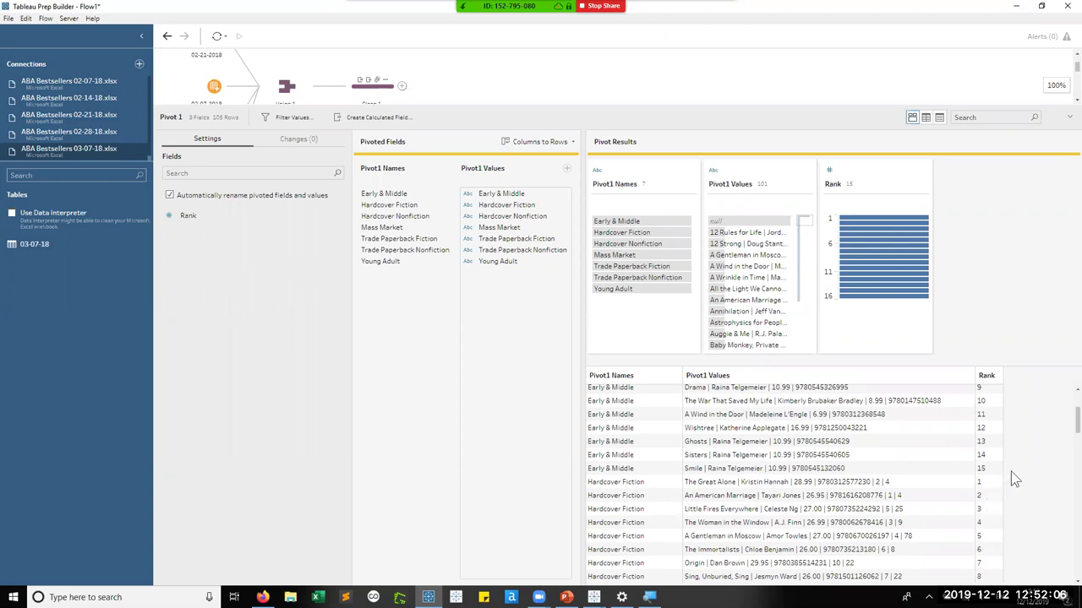
{"action": "scroll", "coordinate": [1067, 427], "scroll_direction": "up", "scroll_amount": 3}
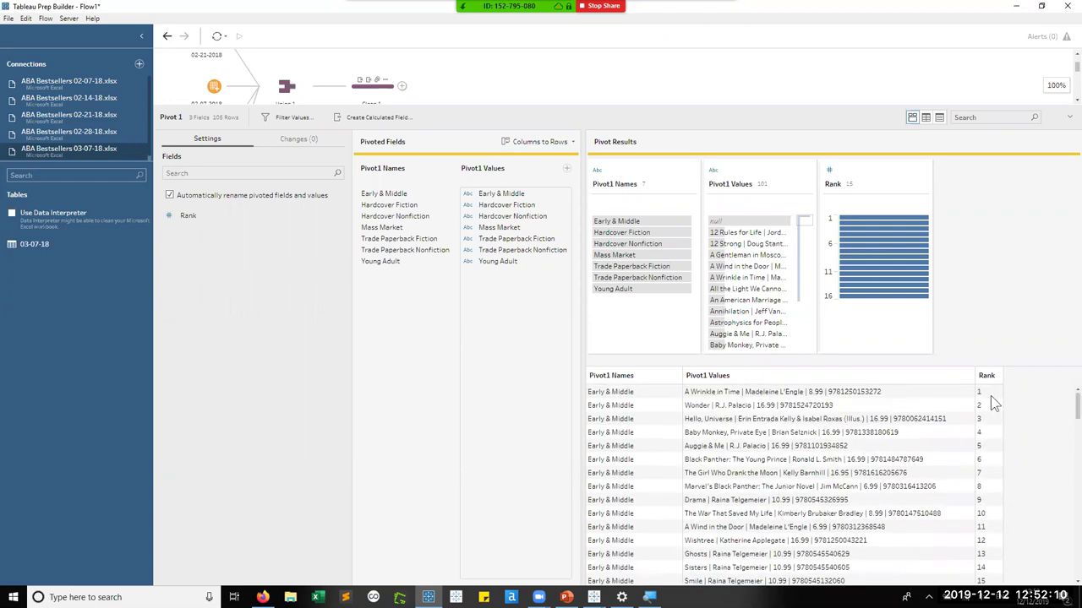
{"action": "scroll", "coordinate": [992, 397], "scroll_direction": "down", "scroll_amount": 3}
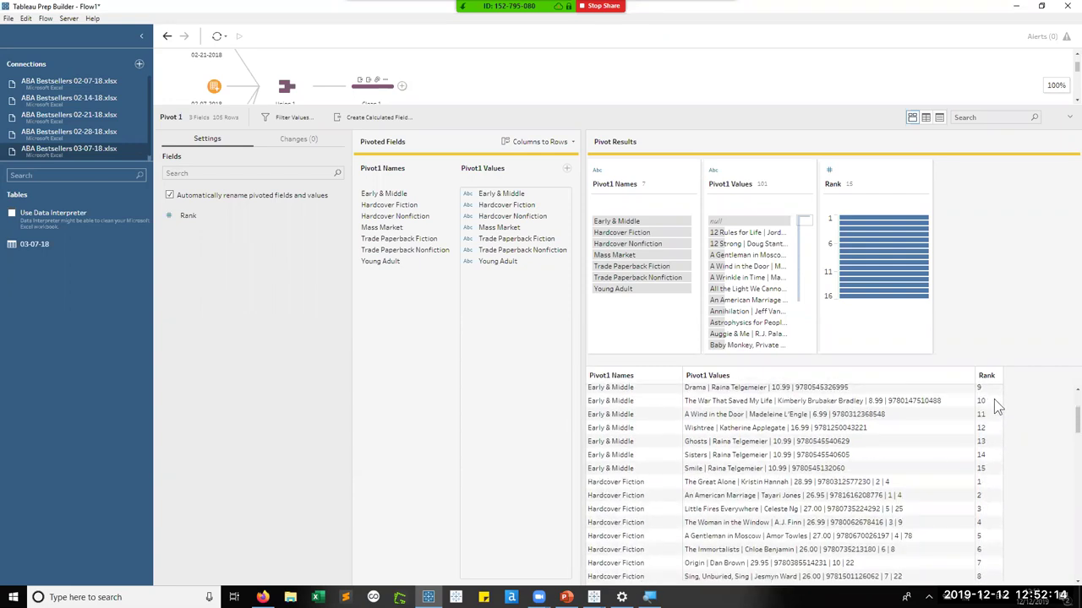
{"action": "scroll", "coordinate": [993, 406], "scroll_direction": "down", "scroll_amount": 1}
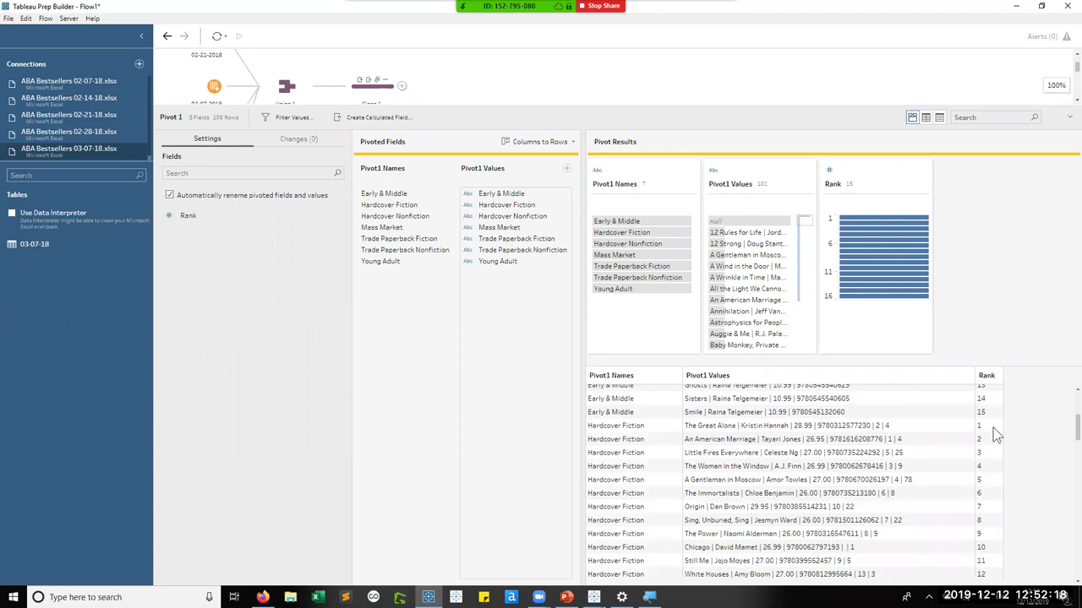
{"action": "scroll", "coordinate": [988, 427], "scroll_direction": "down", "scroll_amount": 5}
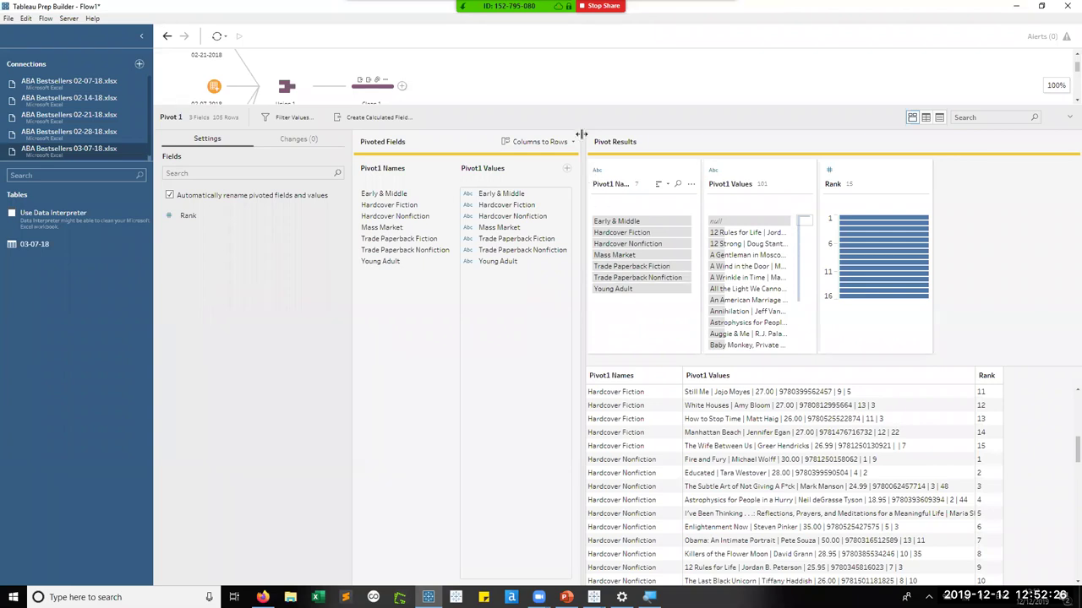
Add a cleaning step after Pivot 1 and view its rows with the Pivot1 Values column widened.
{"action": "left_click_drag", "start_coordinate": [578, 128], "coordinate": [536, 288]}
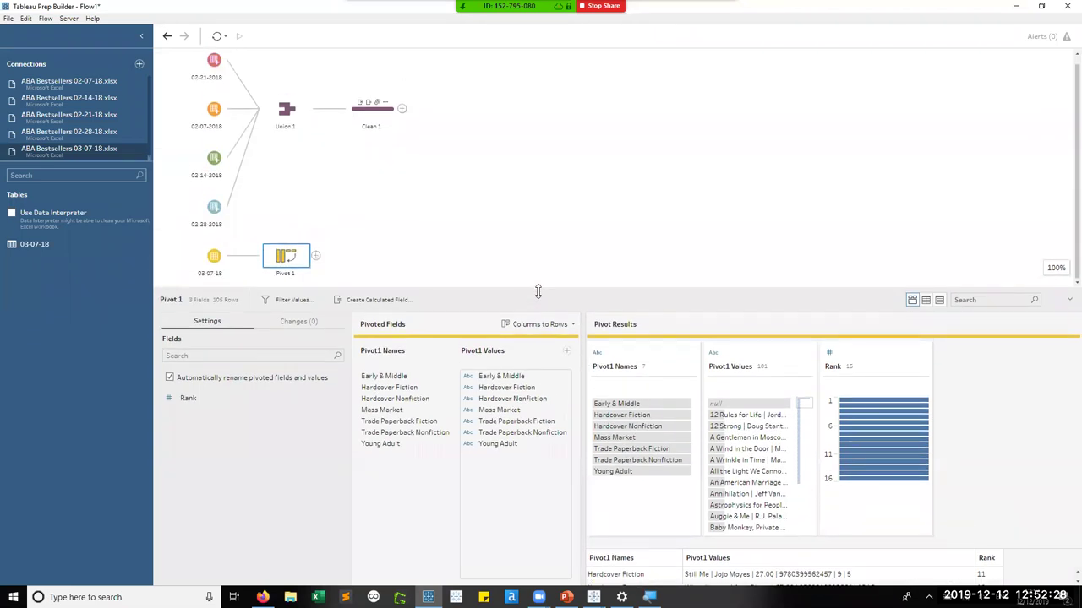
{"action": "left_click", "coordinate": [315, 258]}
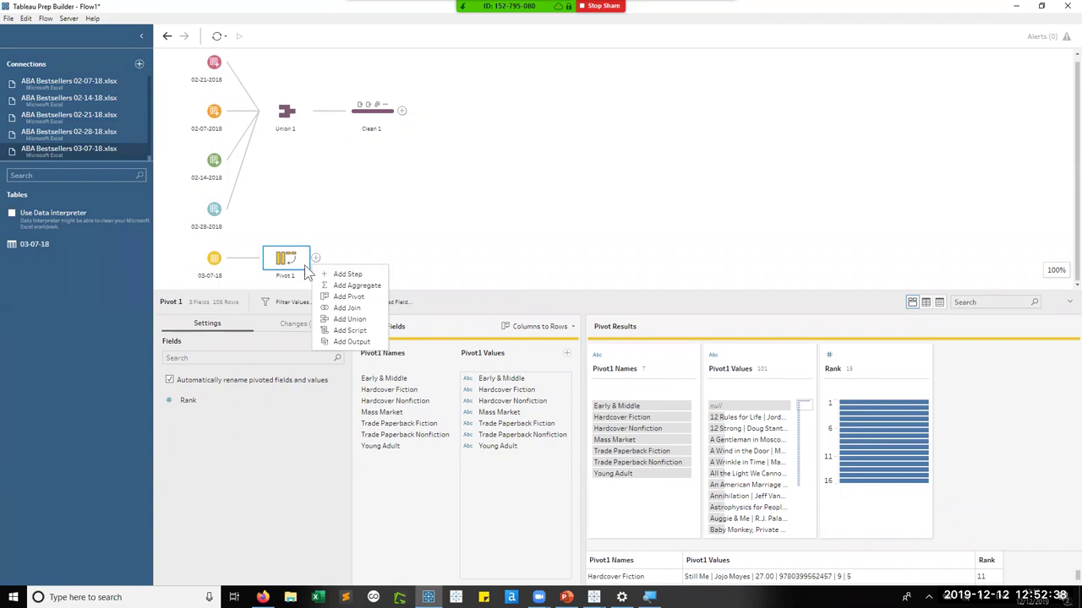
{"action": "left_click", "coordinate": [353, 274]}
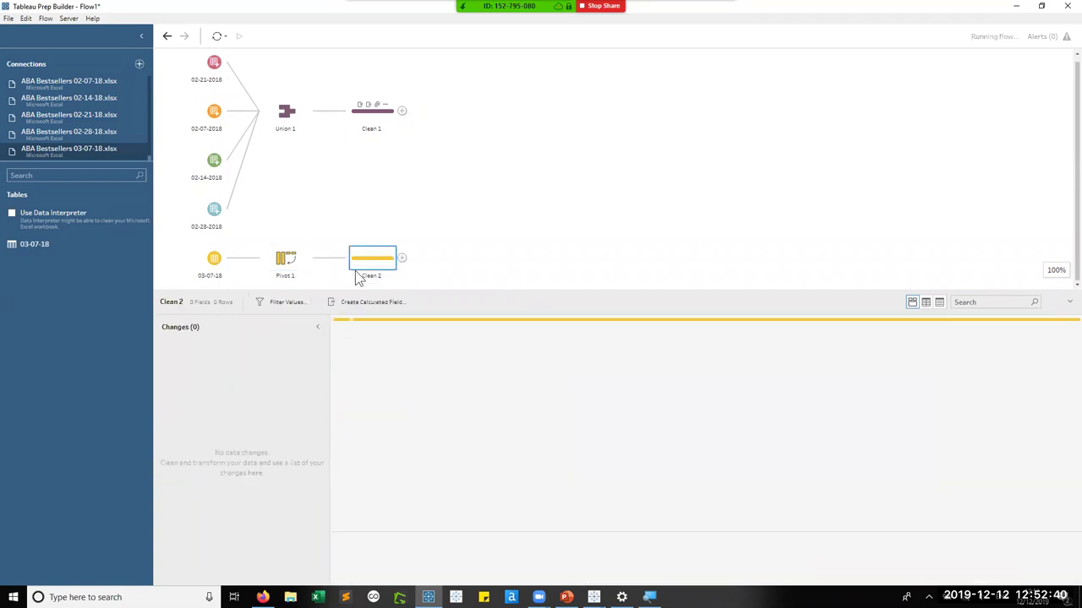
{"action": "left_click_drag", "start_coordinate": [497, 292], "coordinate": [504, 121]}
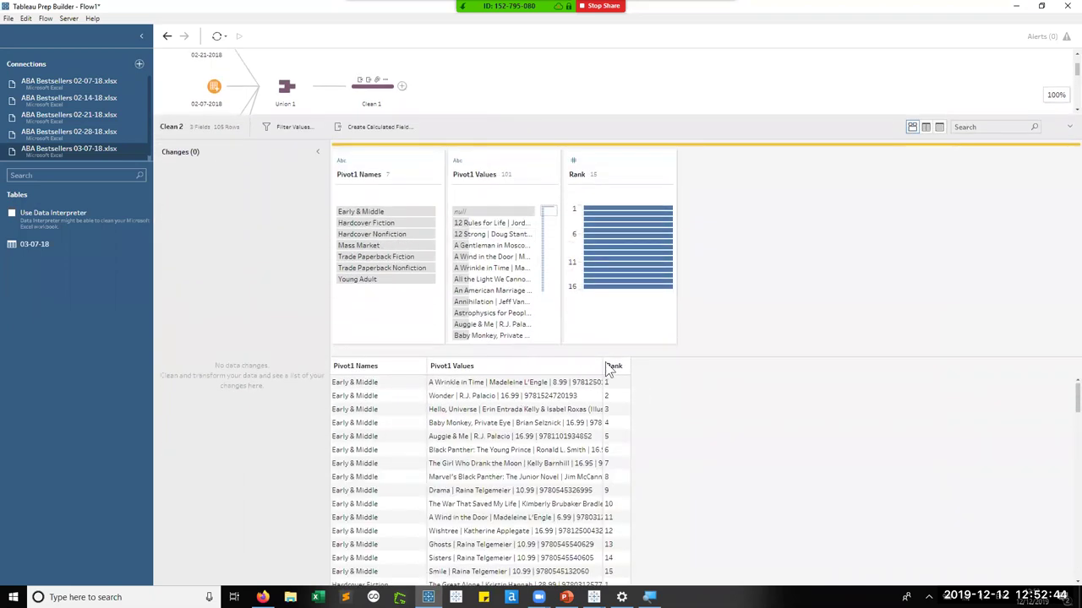
{"action": "left_click_drag", "start_coordinate": [608, 367], "coordinate": [747, 365]}
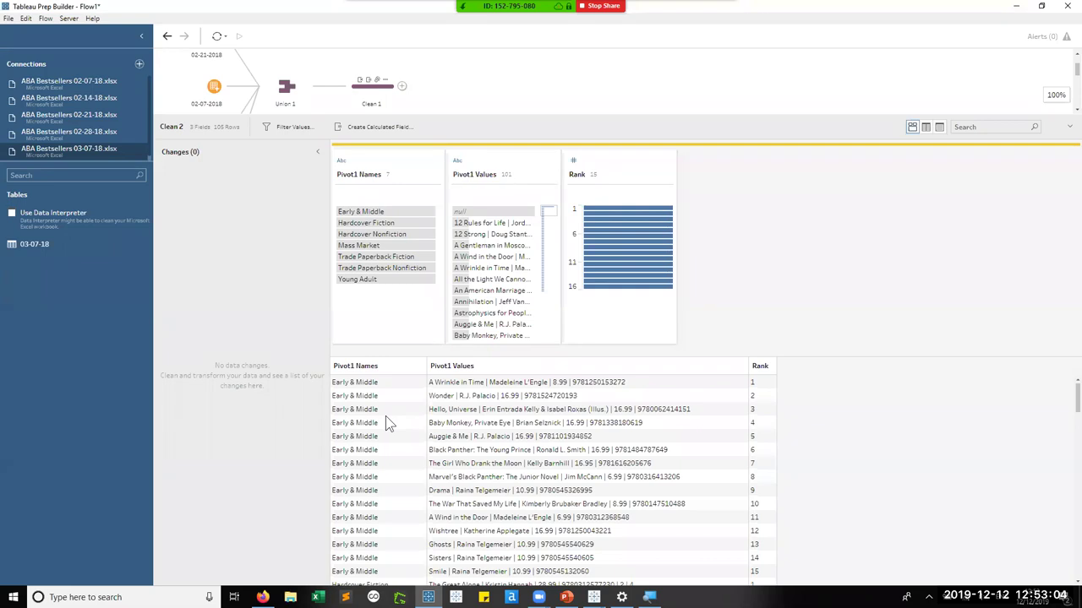
{"action": "left_click", "coordinate": [666, 116]}
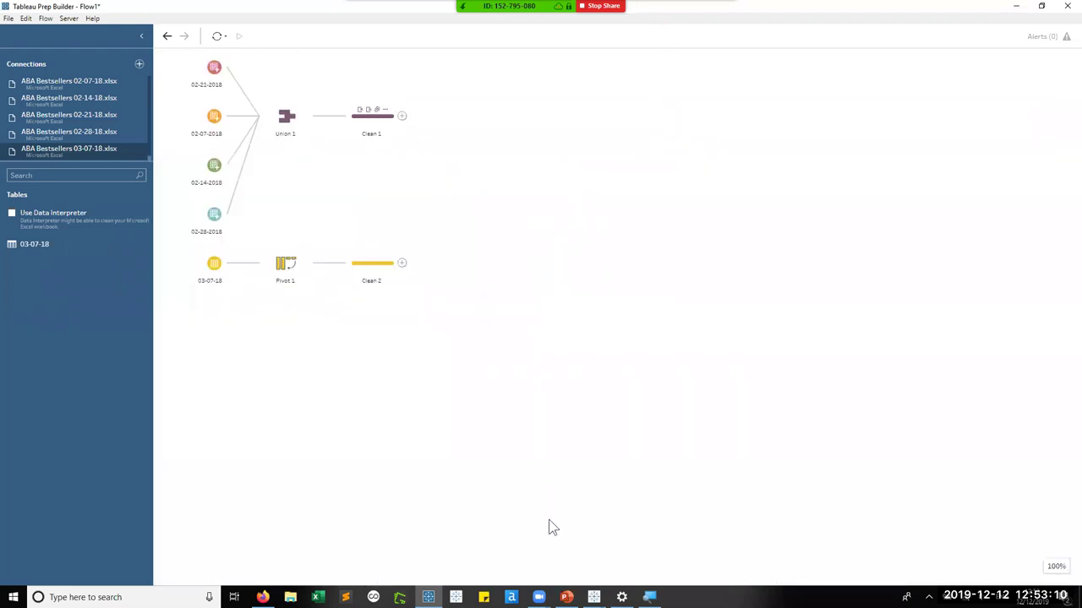
Switch to PowerPoint and look through the slides following the first Pivot step slide.
{"action": "left_click", "coordinate": [567, 597]}
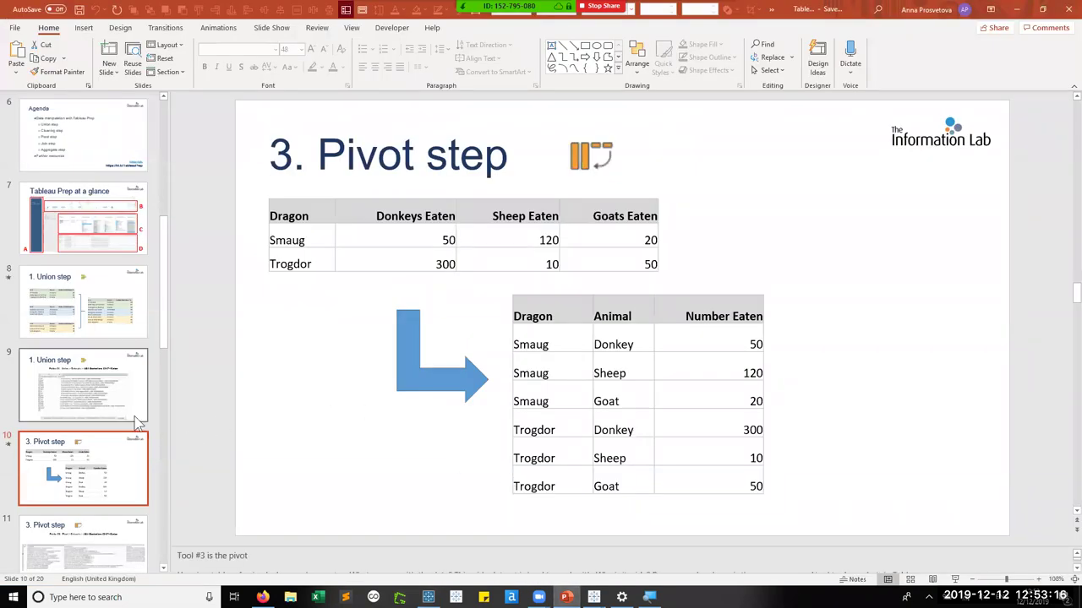
{"action": "scroll", "coordinate": [93, 466], "scroll_direction": "down", "scroll_amount": 4}
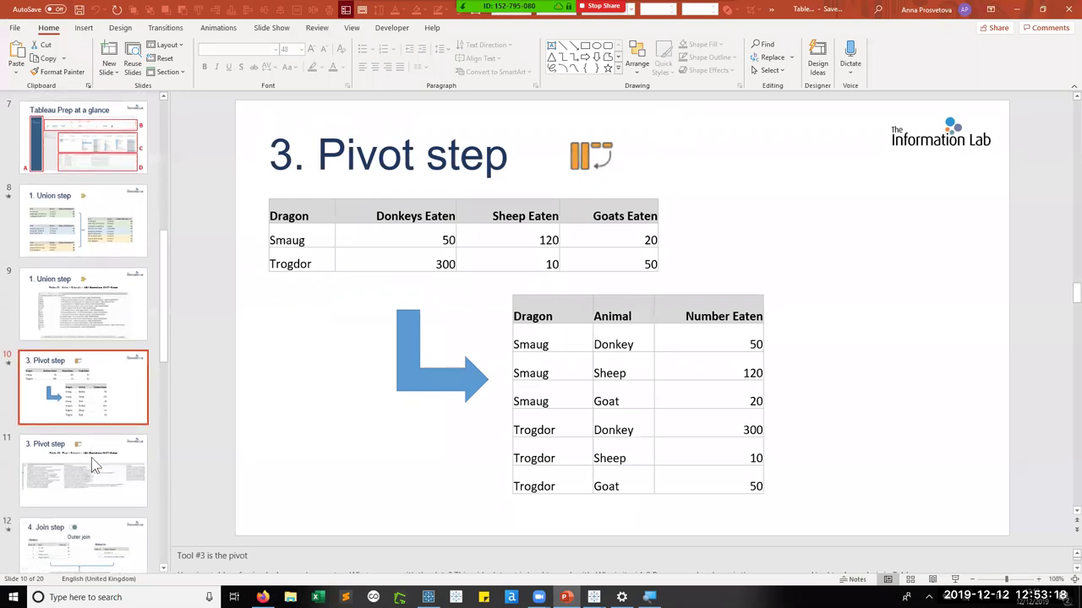